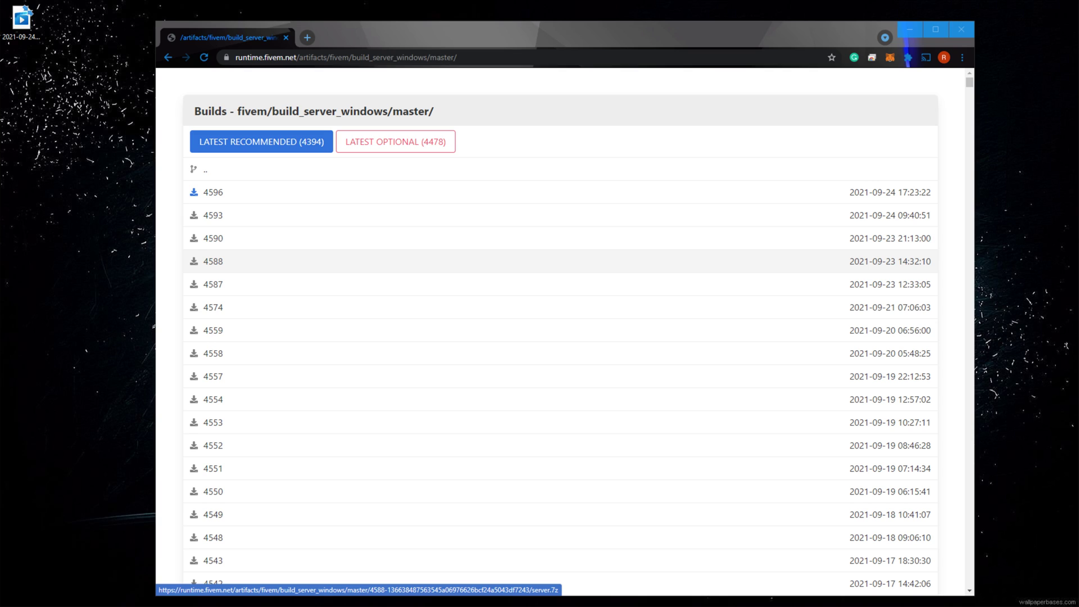
- Download the latest recommended FiveM Windows server build (4394) and open the server.7z archive, closing the browser
{"action": "left_click", "coordinate": [262, 142]}
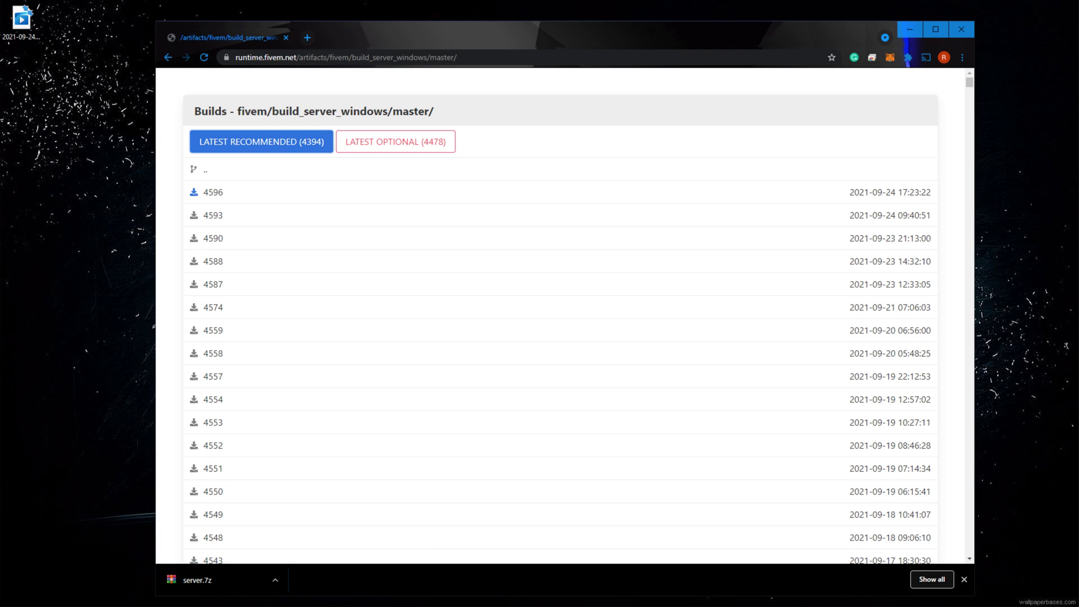
{"action": "left_click", "coordinate": [226, 580]}
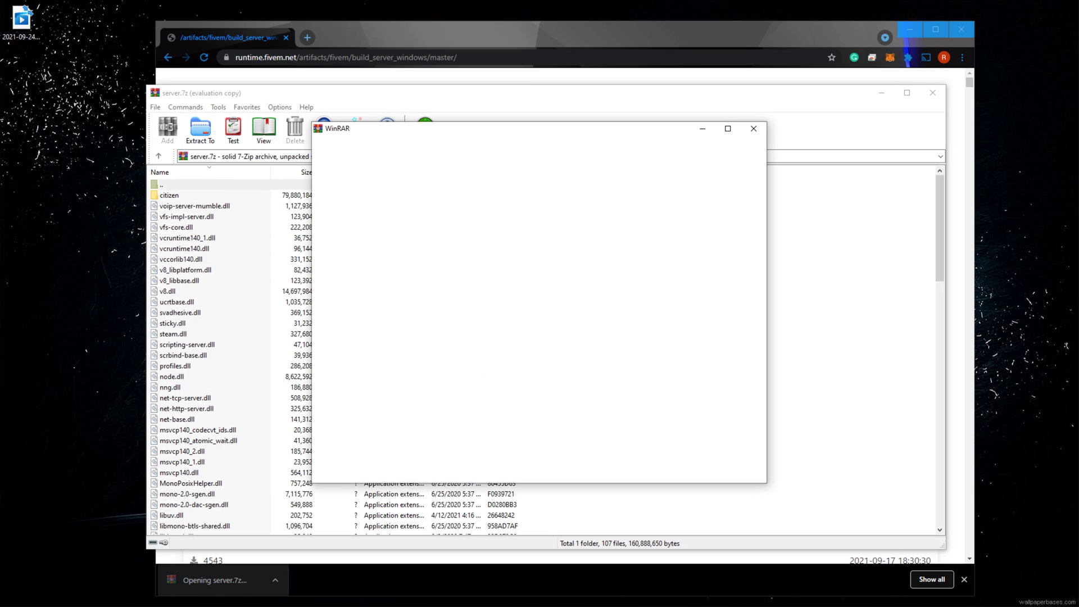
{"action": "left_click", "coordinate": [753, 128]}
{"action": "left_click", "coordinate": [961, 30]}
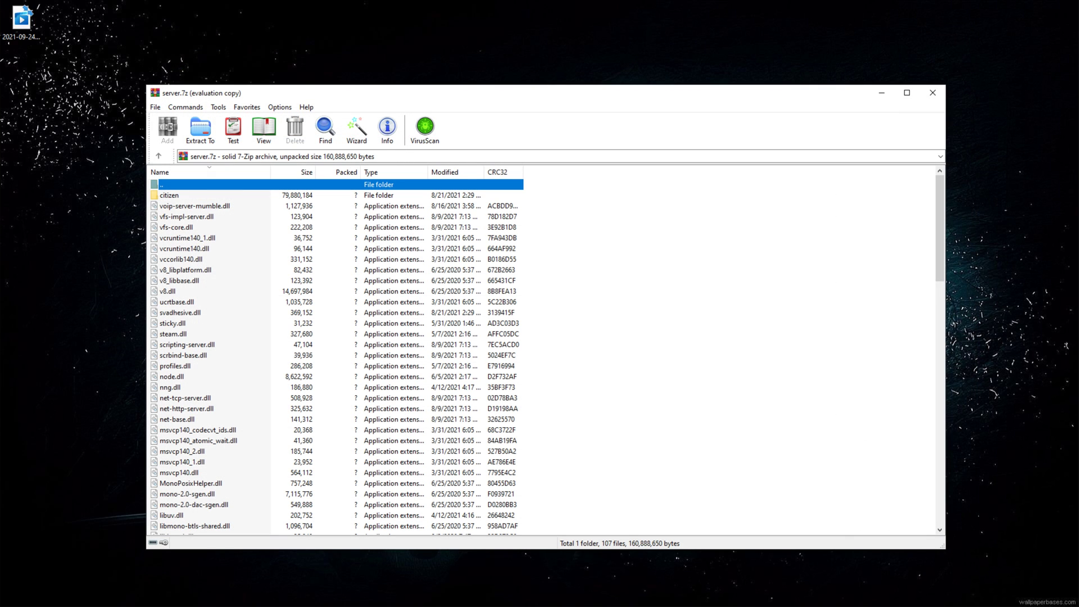
{"action": "left_click_drag", "start_coordinate": [358, 94], "coordinate": [667, 49]}
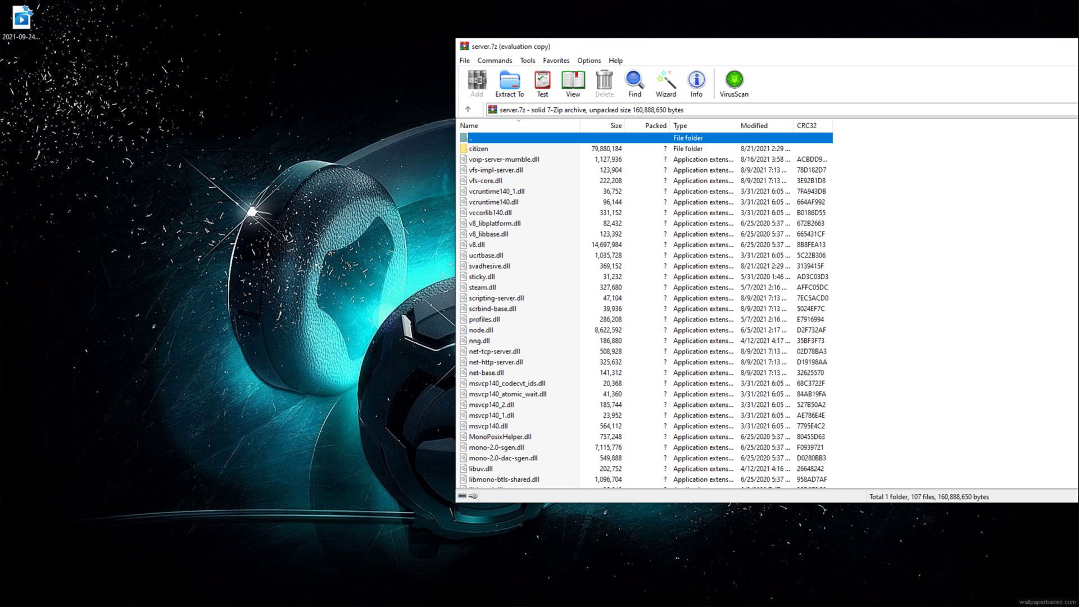
- Create a new folder on the desktop named YoutTubeServer
{"action": "right_click", "coordinate": [135, 208]}
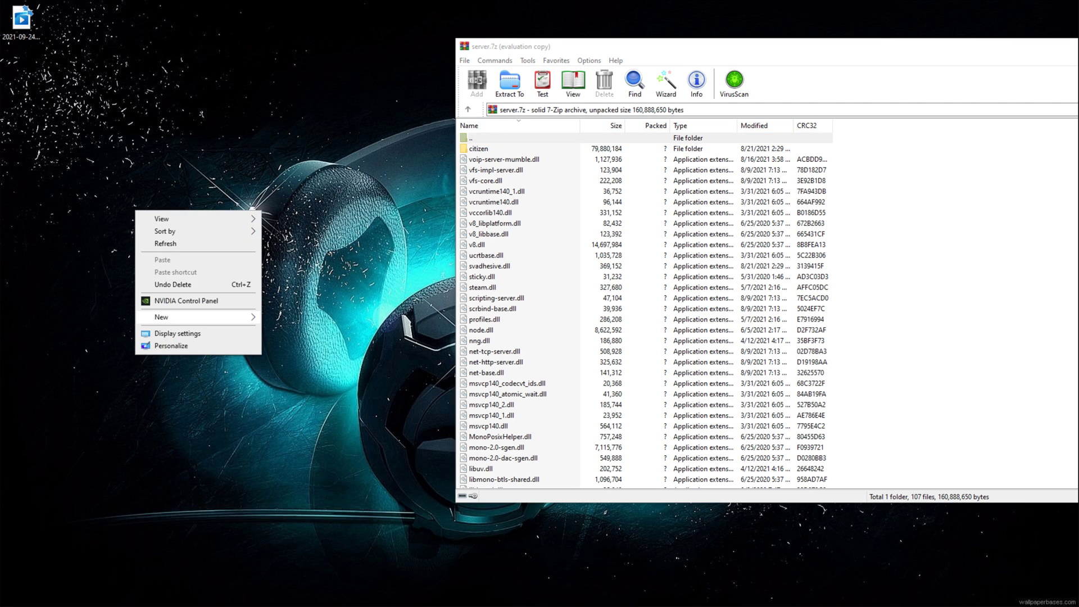
{"action": "mouse_move", "coordinate": [157, 315]}
{"action": "left_click", "coordinate": [284, 318]}
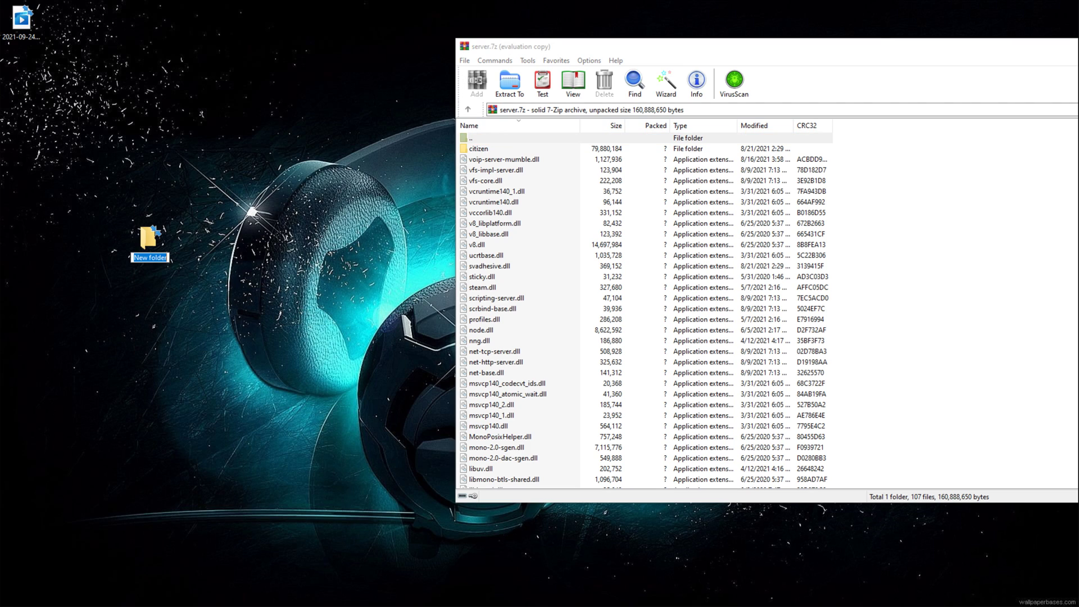
{"action": "type", "text": "YuotubeS"}
{"action": "key", "text": "BackSpace"}
{"action": "key", "text": "BackSpace"}
{"action": "key", "text": "BackSpace"}
{"action": "key", "text": "BackSpace"}
{"action": "key", "text": "BackSpace"}
{"action": "key", "text": "BackSpace"}
{"action": "key", "text": "BackSpace"}
{"action": "type", "text": "outTubeServer"}
{"action": "key", "text": "Return"}
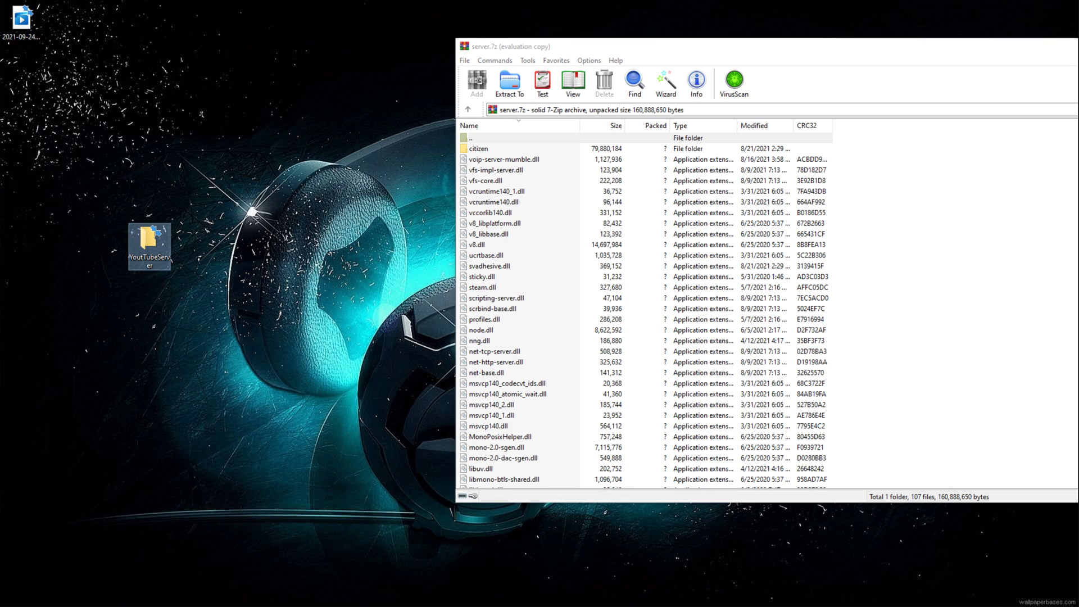
- Create a subfolder named server inside the YoutTubeServer folder
{"action": "double_click", "coordinate": [149, 246]}
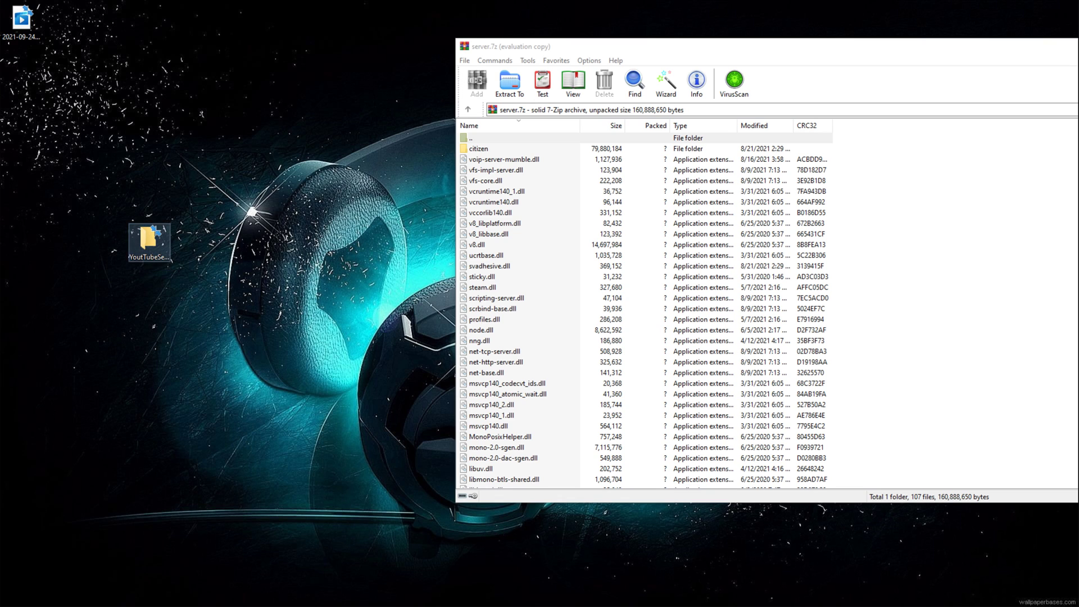
{"action": "right_click", "coordinate": [236, 339]}
{"action": "mouse_move", "coordinate": [304, 473]}
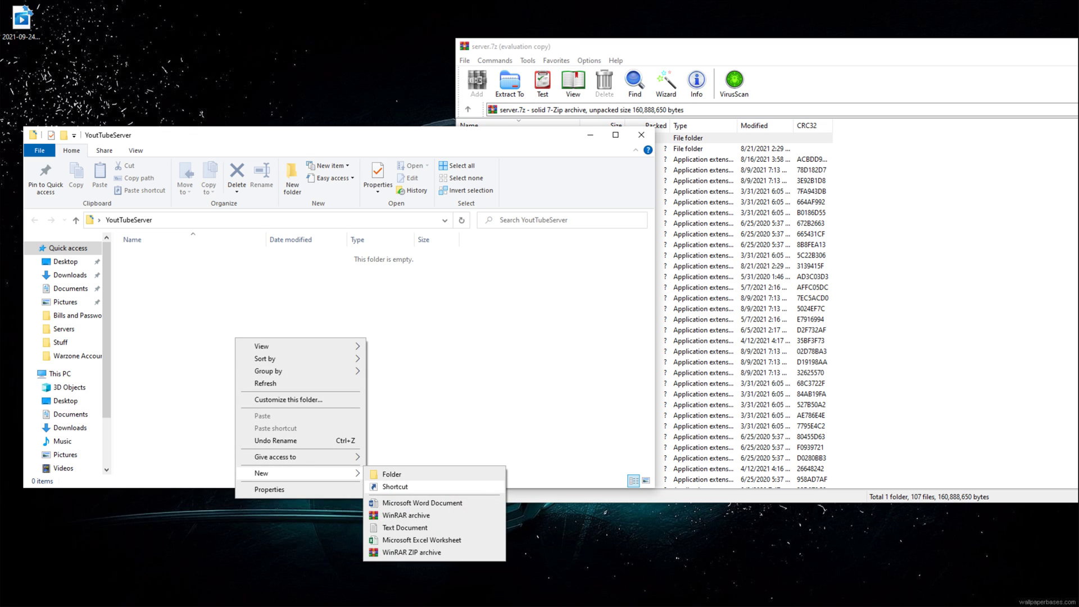
{"action": "left_click", "coordinate": [392, 472]}
{"action": "type", "text": "server"}
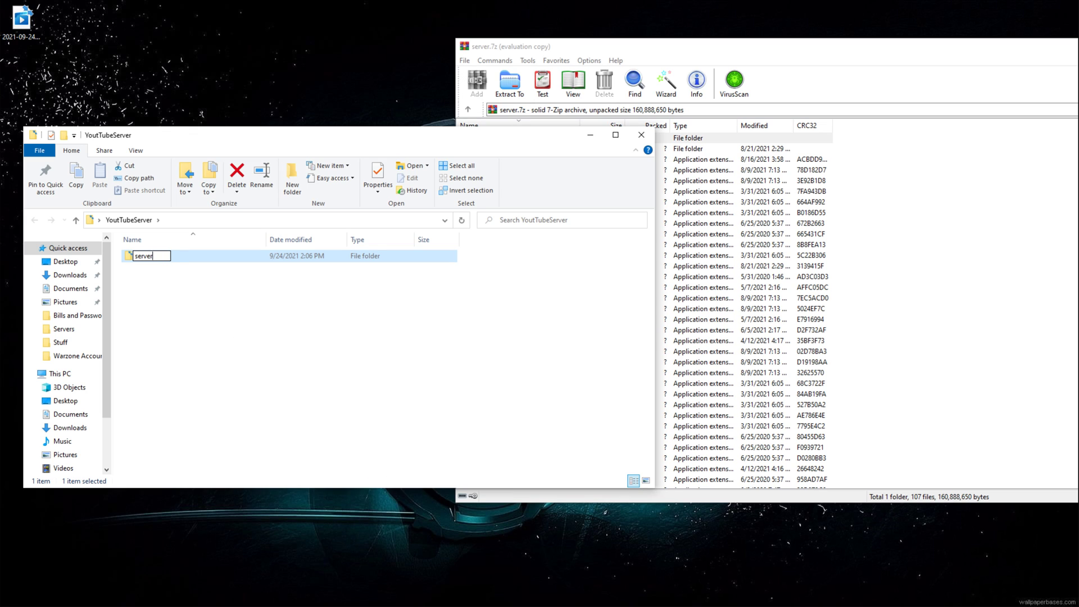
{"action": "key", "text": "Return"}
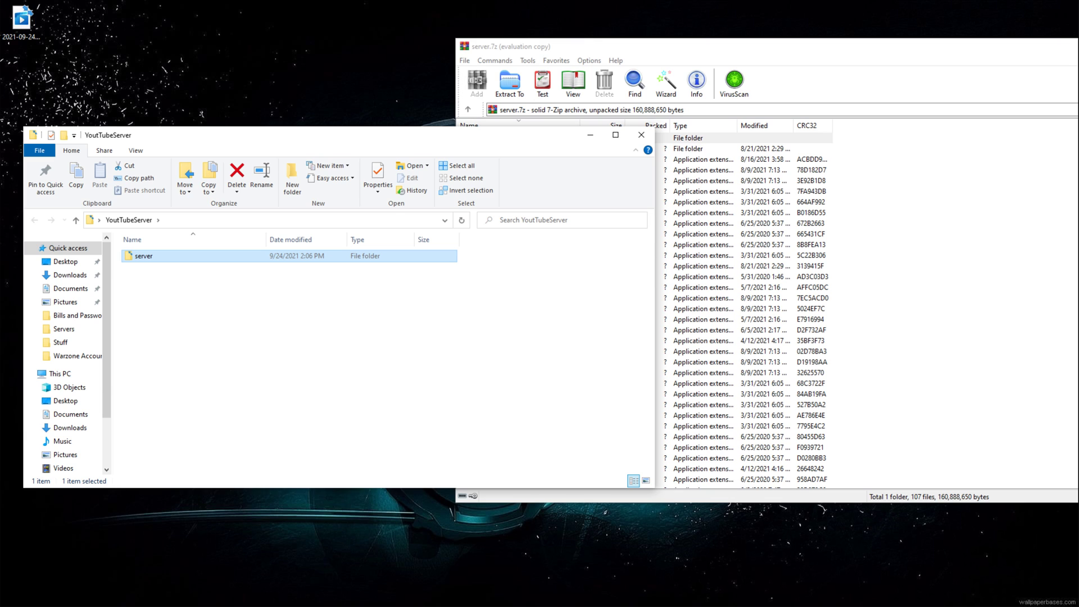
- Extract all contents of server.7z into the server folder and close the archive
{"action": "left_click", "coordinate": [922, 253]}
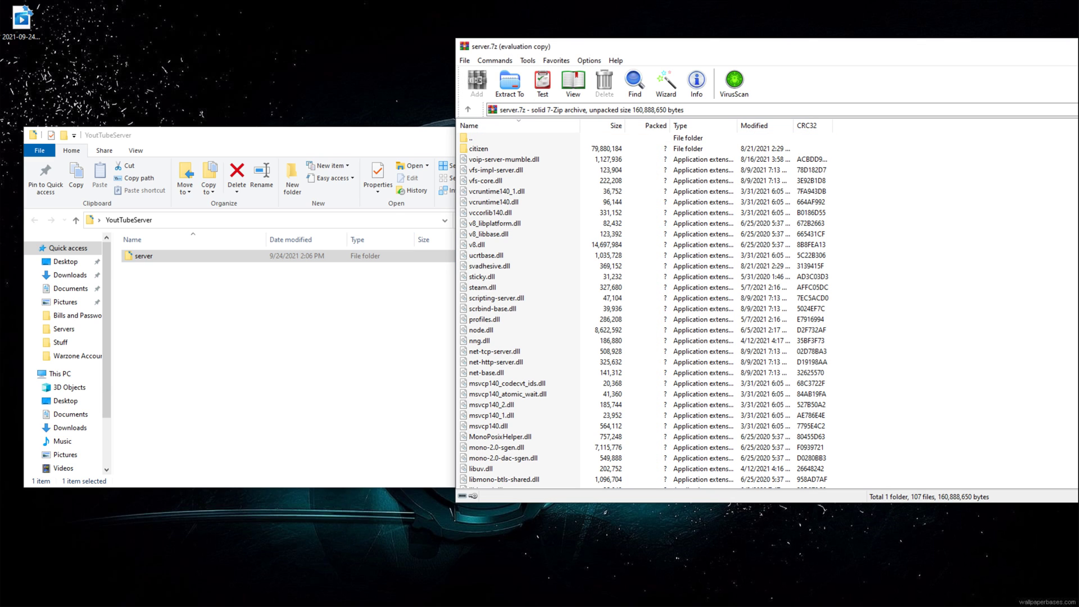
{"action": "key", "text": "ctrl+a"}
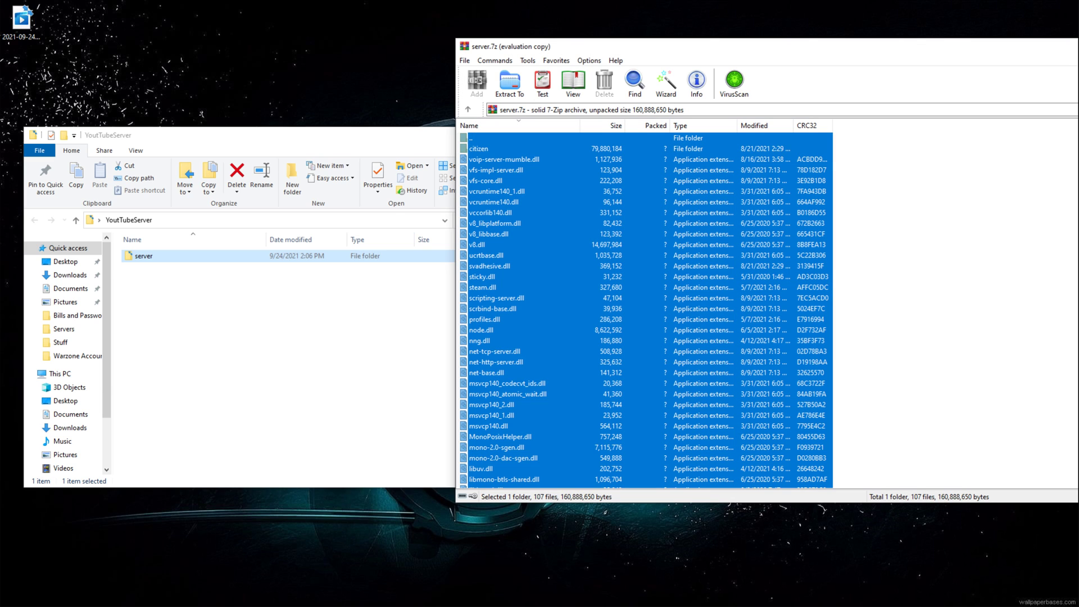
{"action": "left_click_drag", "start_coordinate": [506, 256], "coordinate": [144, 256]}
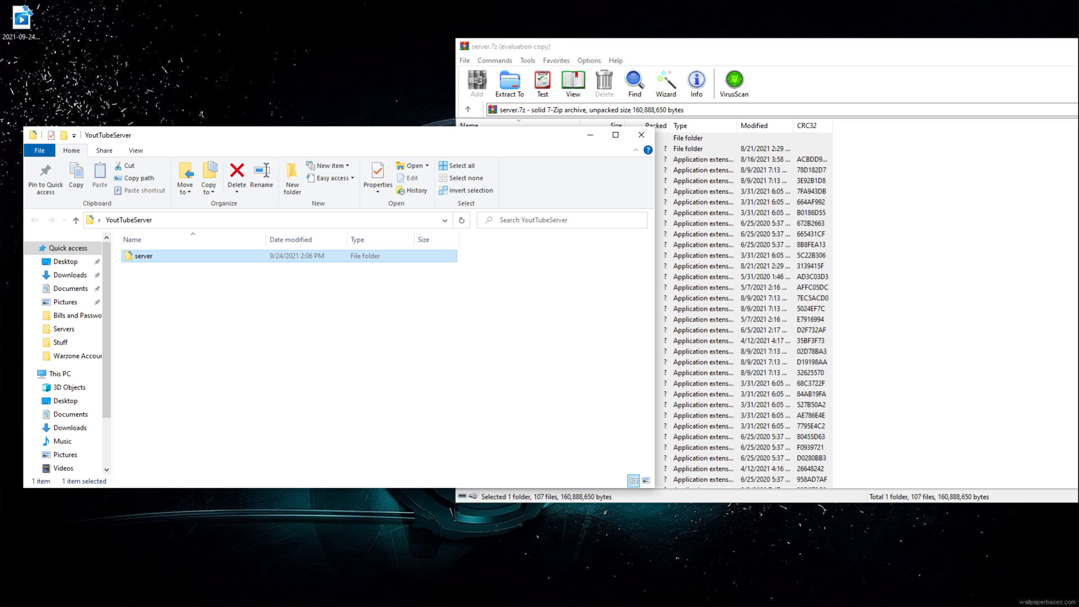
{"action": "left_click_drag", "start_coordinate": [704, 47], "coordinate": [457, 89]}
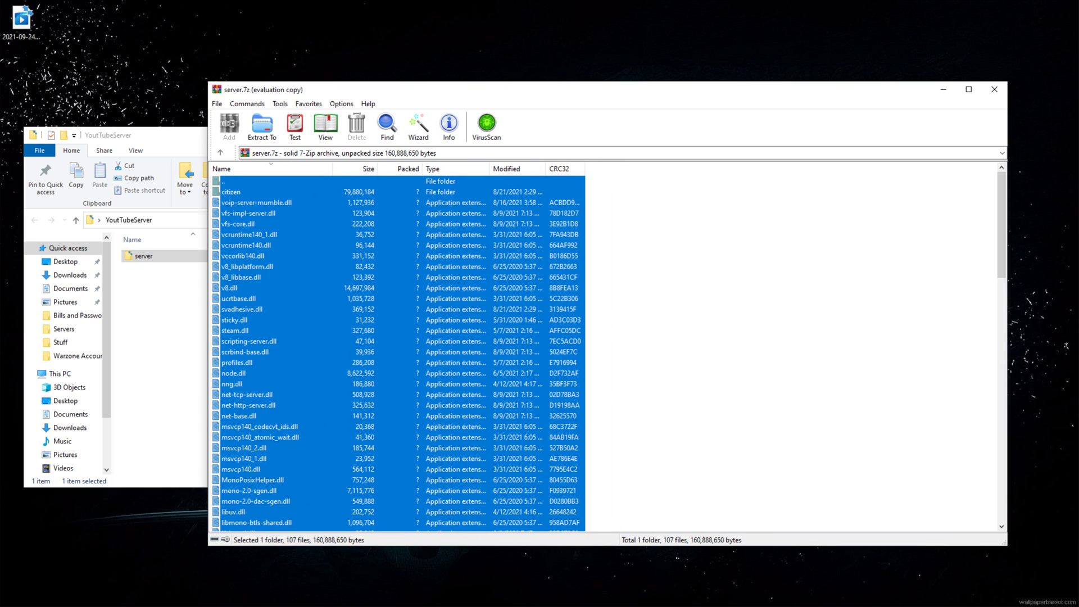
{"action": "left_click", "coordinate": [995, 89]}
- Run FXServer from the server folder and allow it through Windows Defender Firewall on public networks
{"action": "left_click_drag", "start_coordinate": [373, 133], "coordinate": [503, 127]}
{"action": "key", "text": "Return"}
{"action": "scroll", "coordinate": [393, 332], "scroll_direction": "down", "scroll_amount": 18}
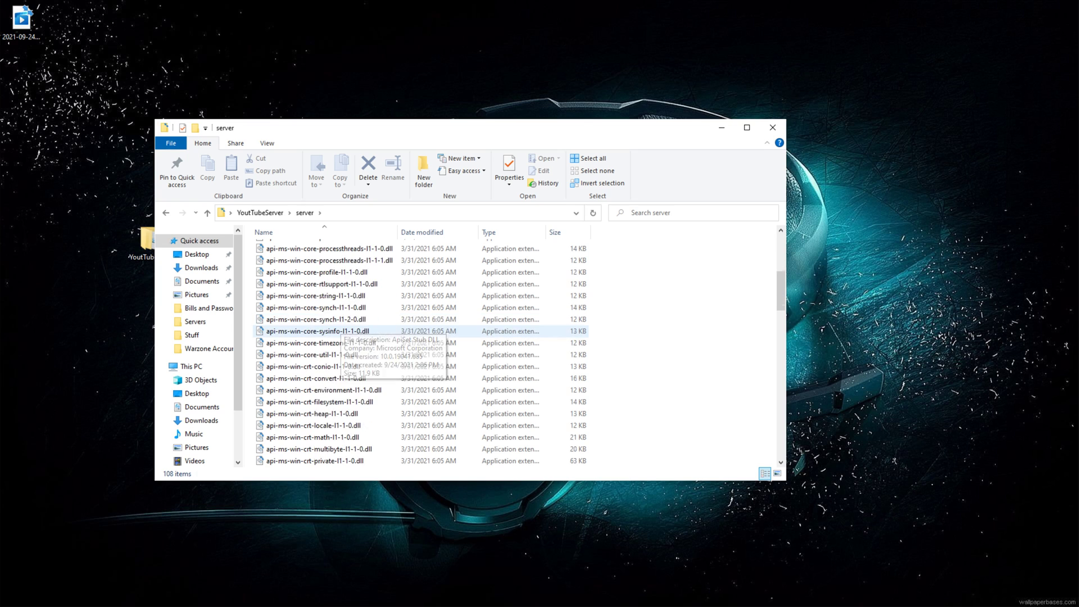
{"action": "left_click", "coordinate": [311, 367]}
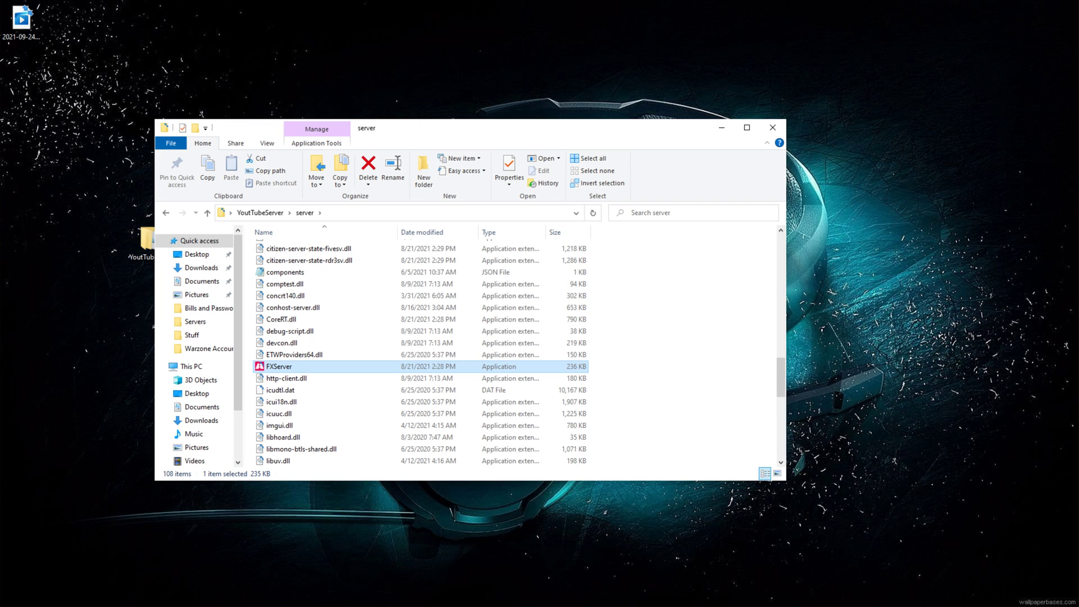
{"action": "key", "text": "Return"}
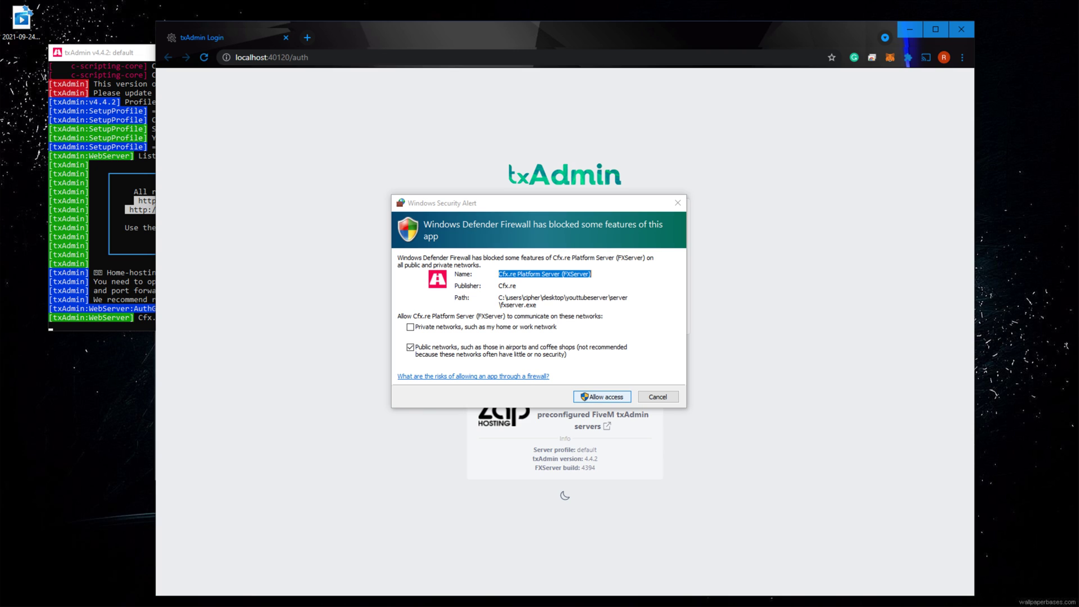
{"action": "left_click", "coordinate": [601, 396]}
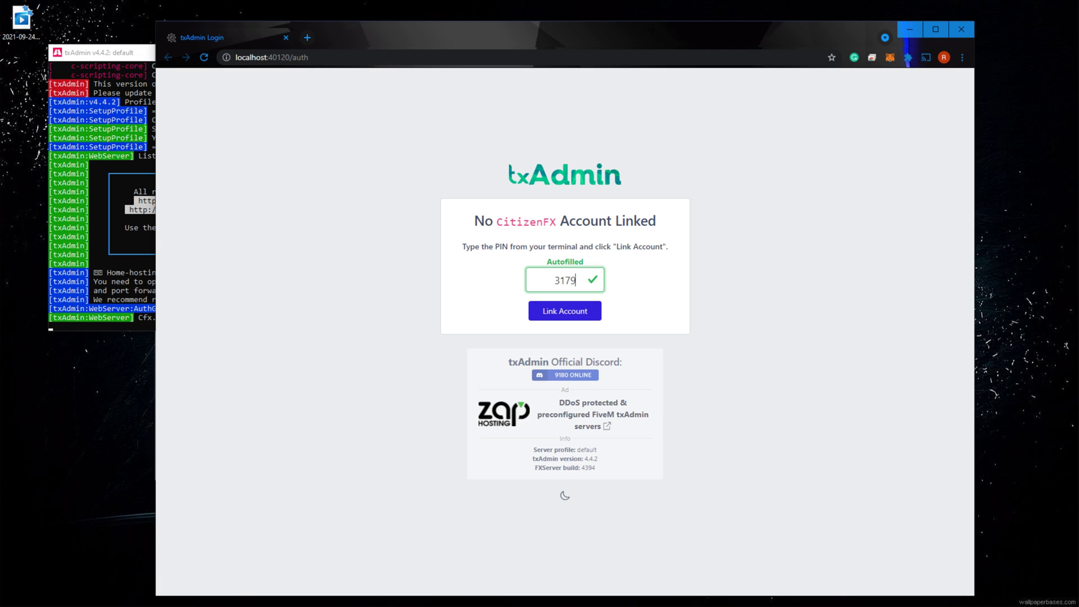
- Check the autofilled PIN against the server terminal, link the CitizenFX account and authorize txAdmin's access to it
{"action": "key", "text": "alt+Tab"}
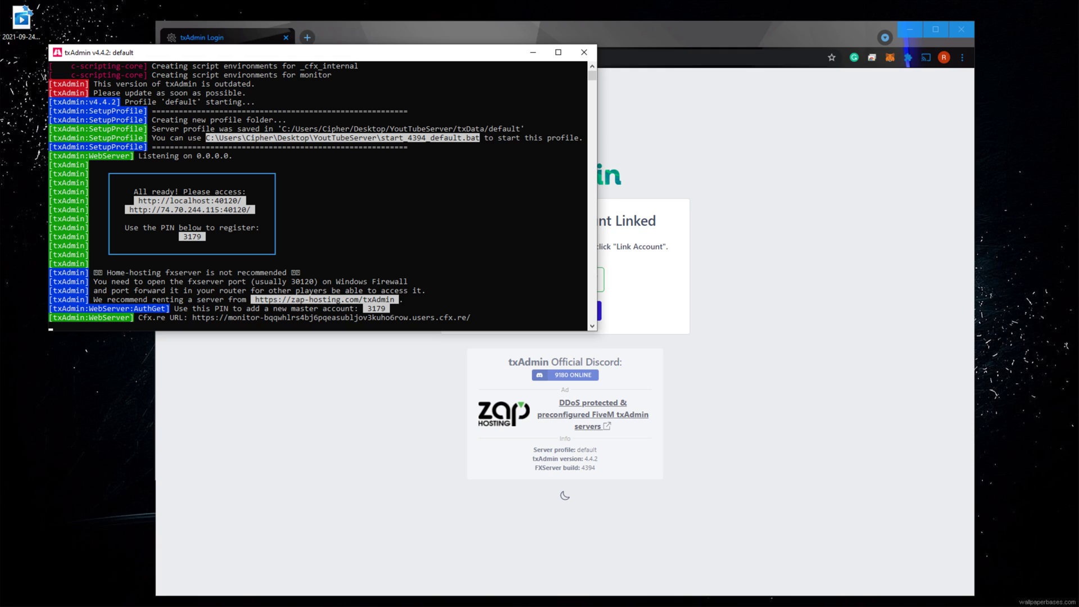
{"action": "key", "text": "alt+Tab"}
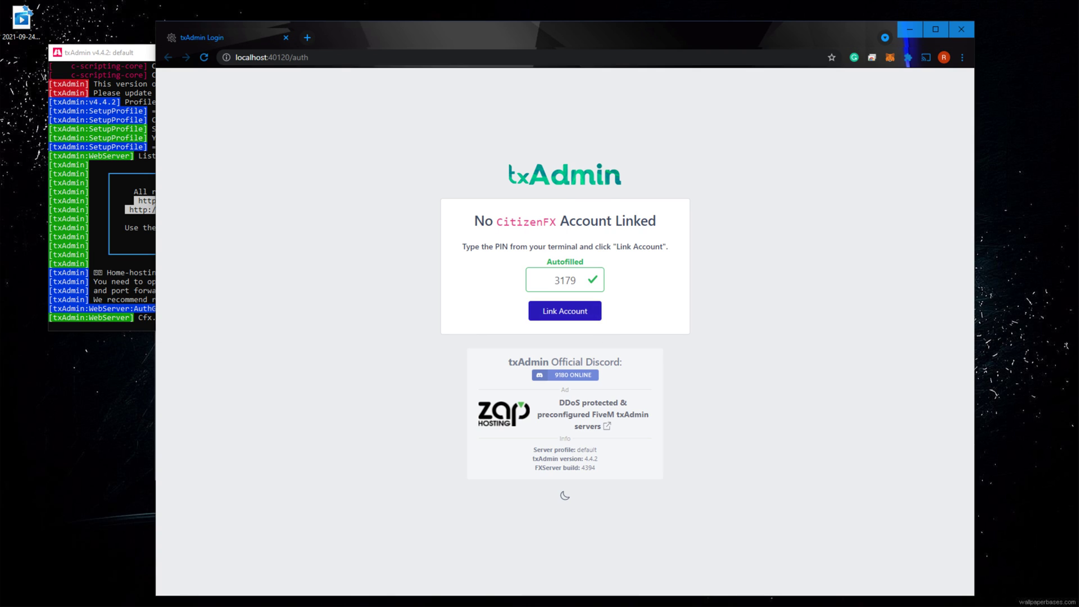
{"action": "key", "text": "Return"}
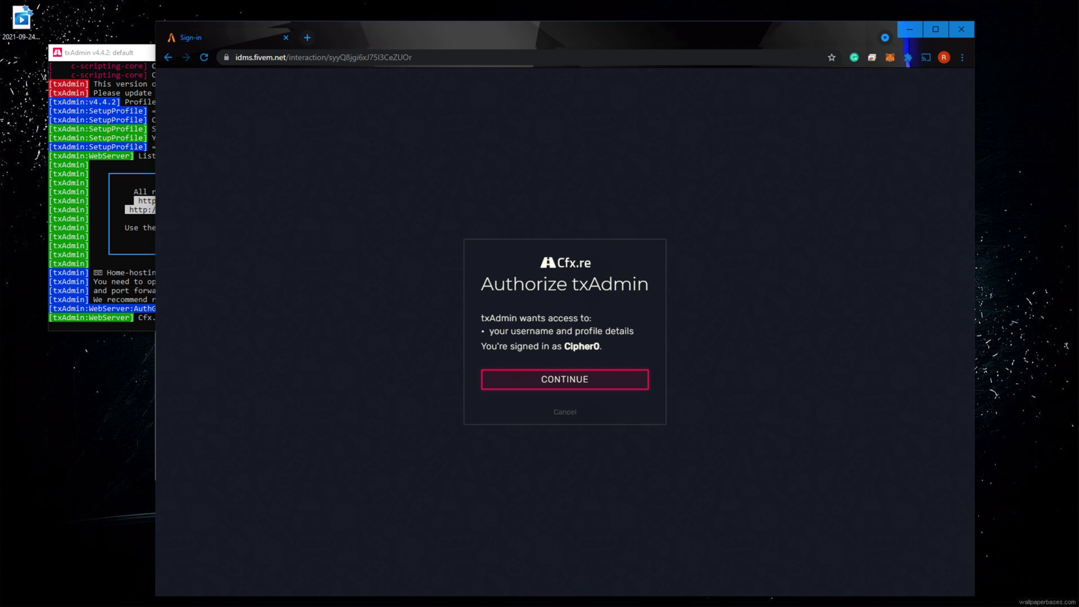
{"action": "key", "text": "Return"}
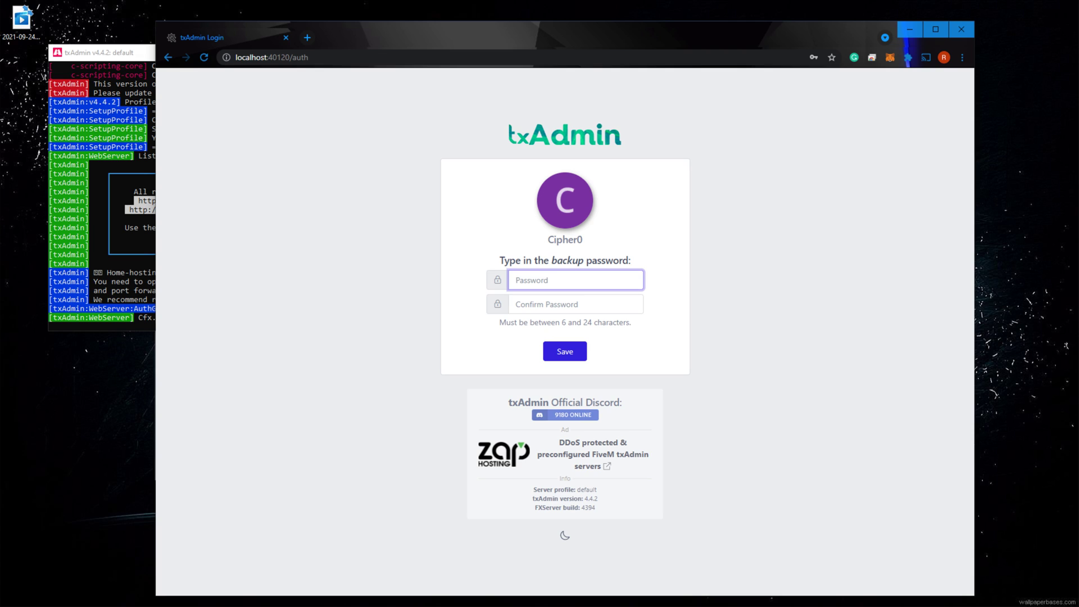
- Enter and confirm the txAdmin backup password, and save it
{"action": "type", "text": "••••••••••"}
{"action": "key", "text": "Tab"}
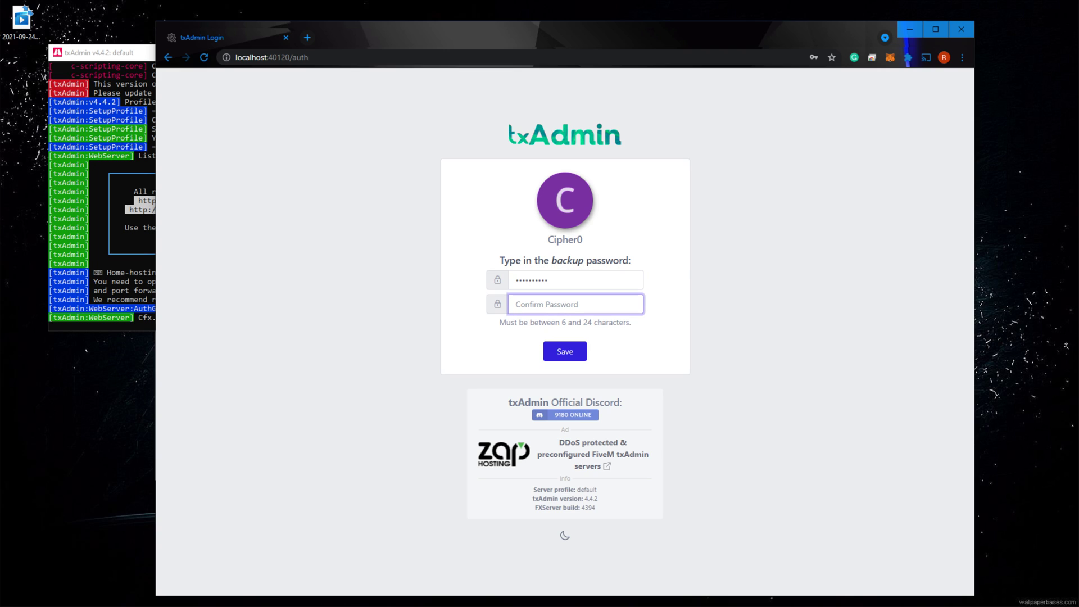
{"action": "type", "text": "••••••••••"}
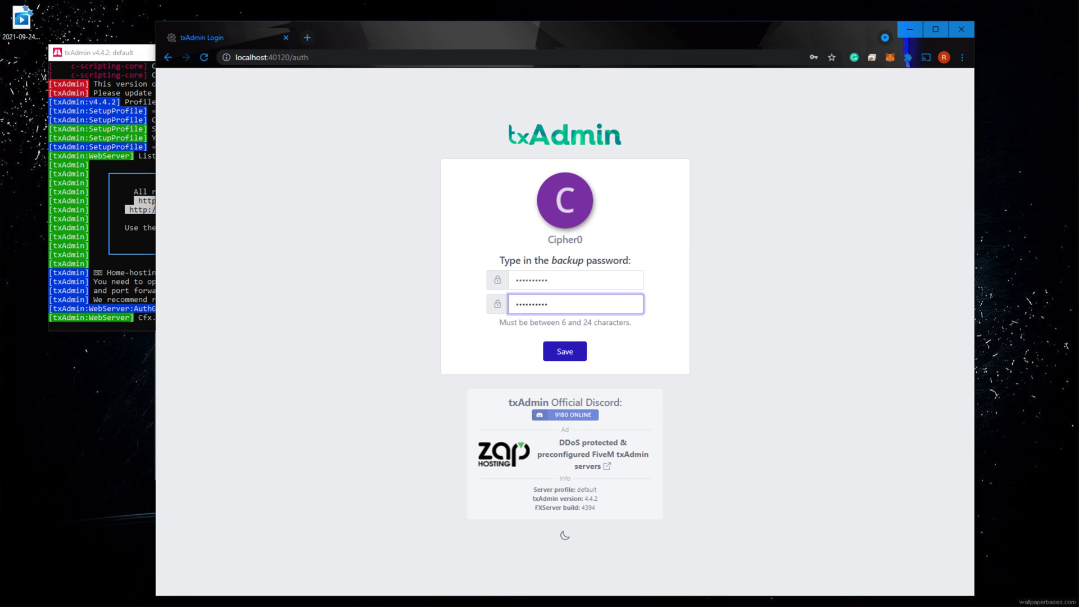
{"action": "key", "text": "Return"}
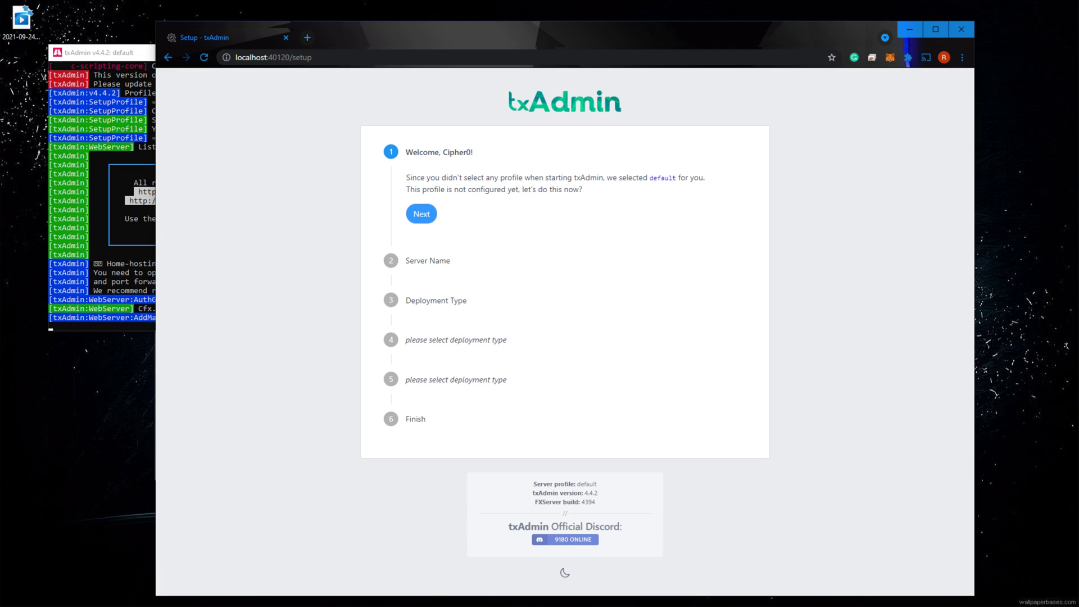
- Start the txAdmin profile setup and name the server Youtube Server
{"action": "left_click", "coordinate": [422, 214]}
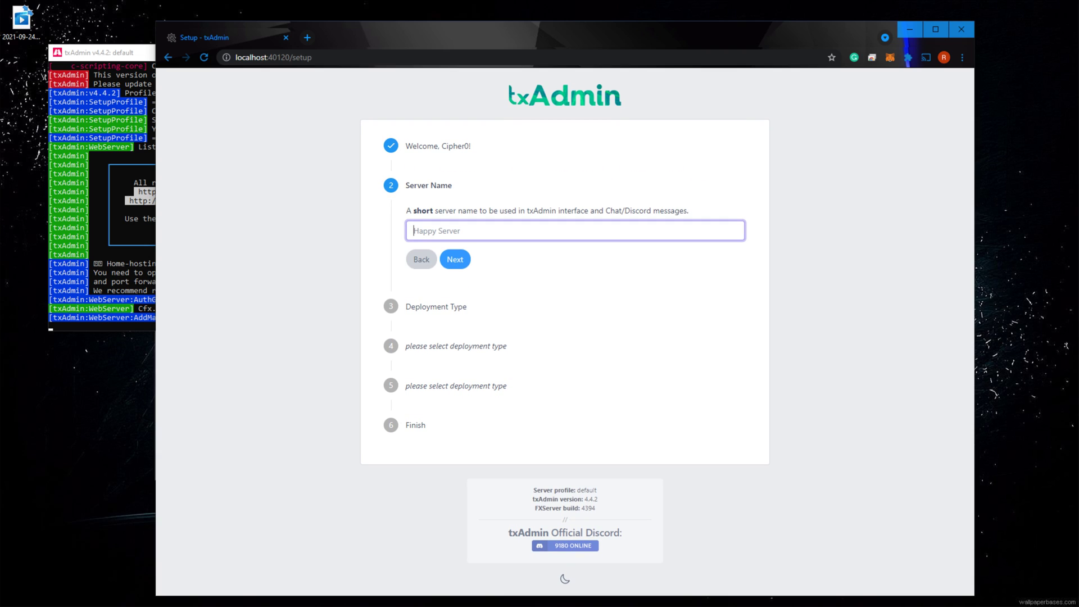
{"action": "type", "text": "Youtube Server"}
{"action": "right_click", "coordinate": [466, 256]}
{"action": "left_click", "coordinate": [455, 260]}
{"action": "left_click", "coordinate": [455, 259]}
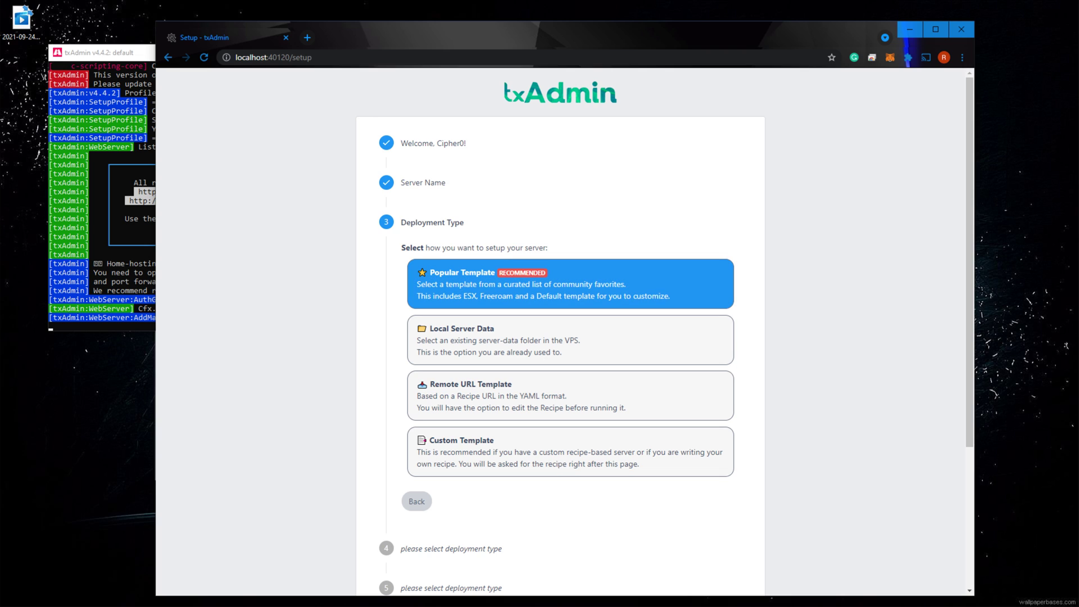
- Choose the Popular Template deployment with Plume ESX Legacy and save the suggested data location
{"action": "left_click", "coordinate": [571, 284]}
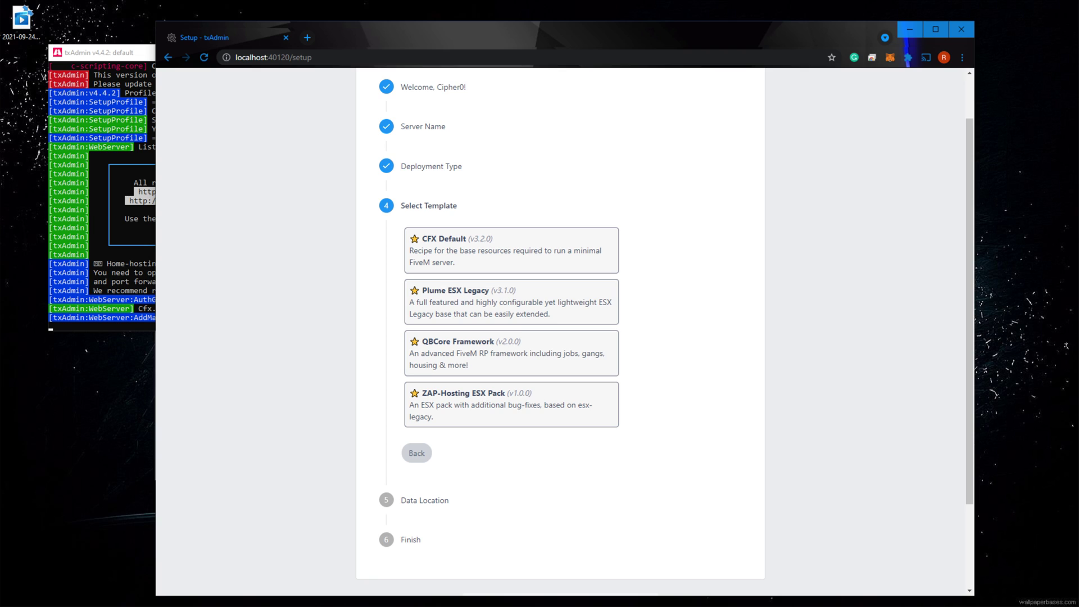
{"action": "left_click", "coordinate": [512, 302]}
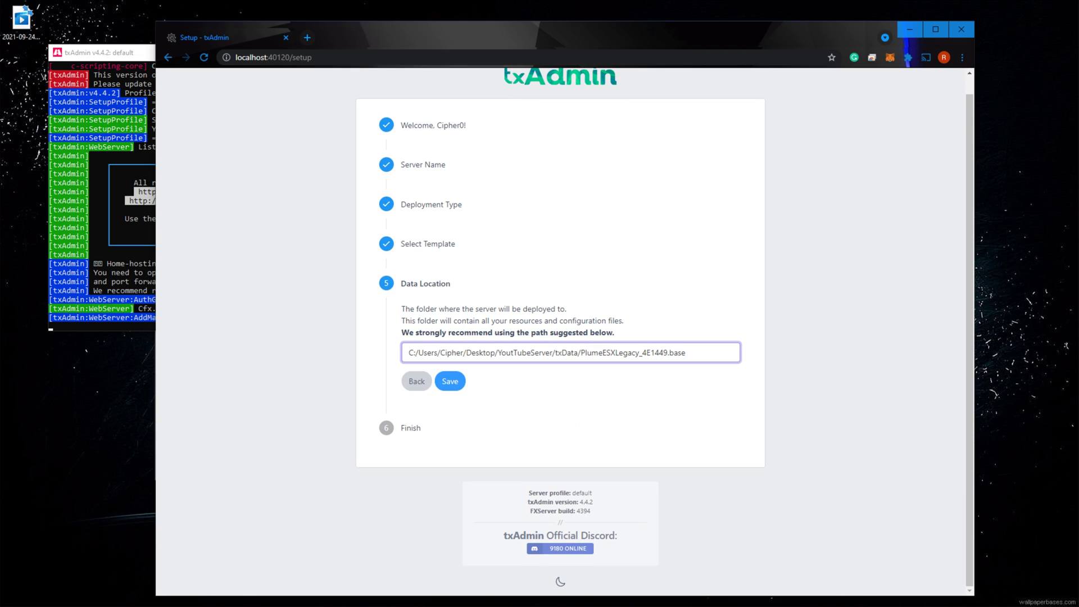
{"action": "key", "text": "ctrl+a"}
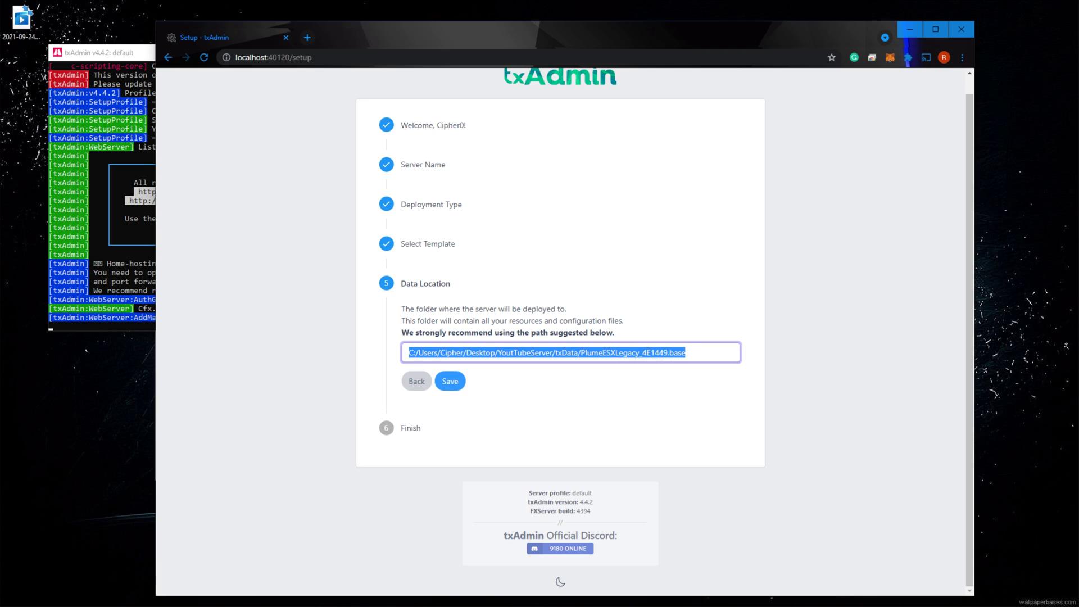
{"action": "left_click_drag", "start_coordinate": [555, 352], "coordinate": [685, 353]}
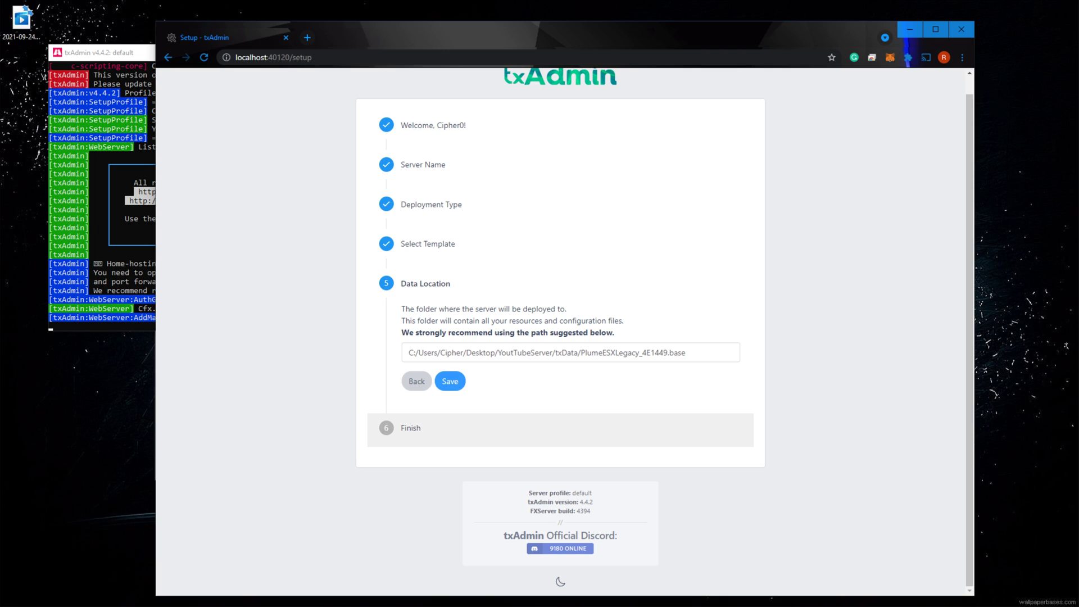
{"action": "left_click", "coordinate": [450, 381]}
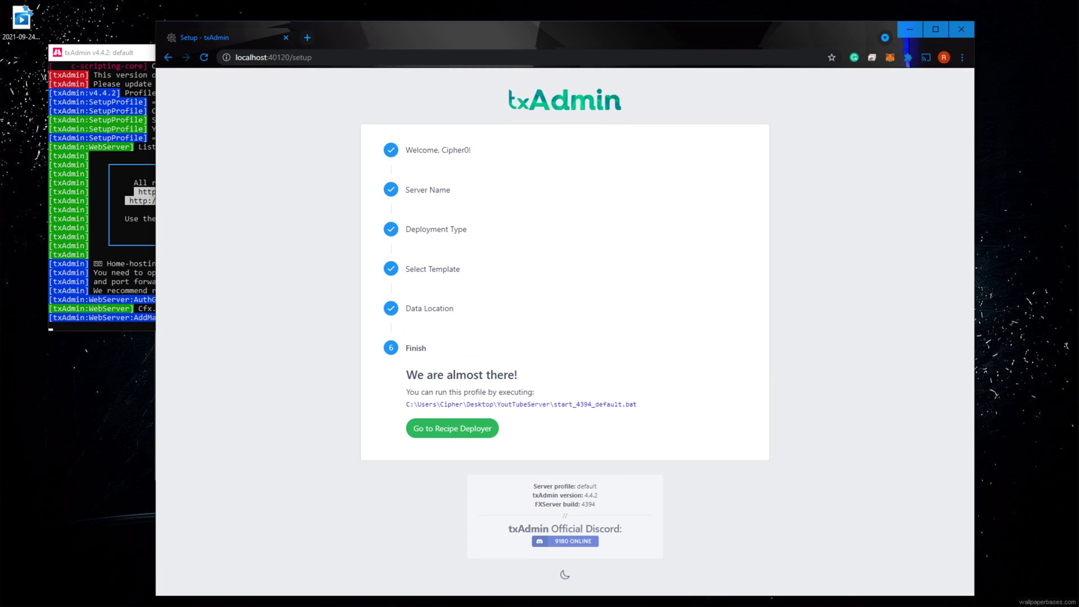
- Open the Recipe Deployer and review the full PlumeESXLegacy recipe
{"action": "left_click", "coordinate": [452, 429]}
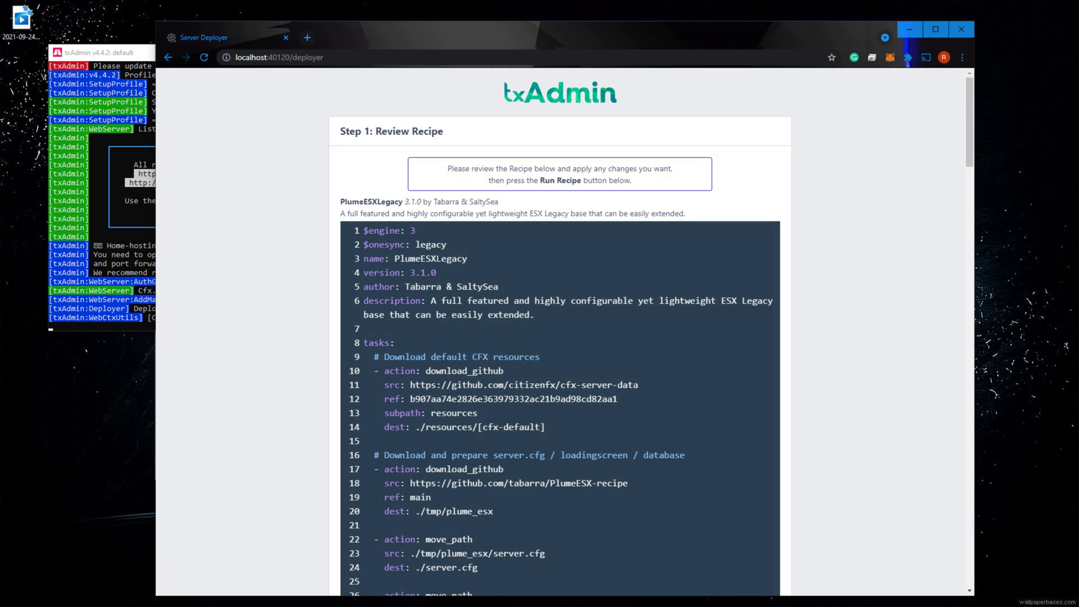
{"action": "scroll", "coordinate": [565, 332], "scroll_direction": "down", "scroll_amount": 6}
{"action": "scroll", "coordinate": [561, 337], "scroll_direction": "down", "scroll_amount": 20}
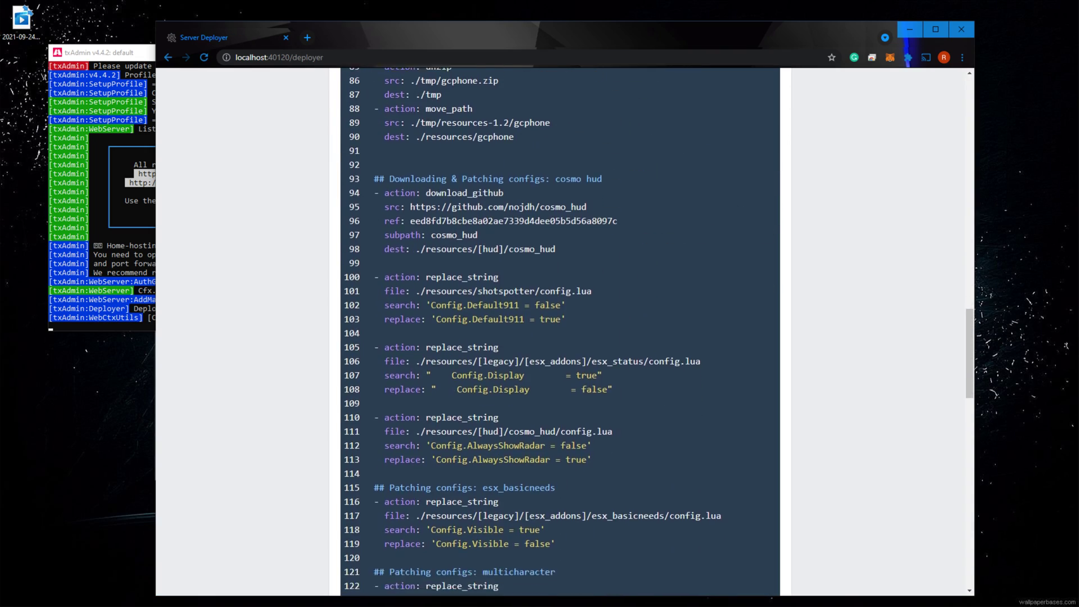
{"action": "scroll", "coordinate": [560, 337], "scroll_direction": "down", "scroll_amount": 15}
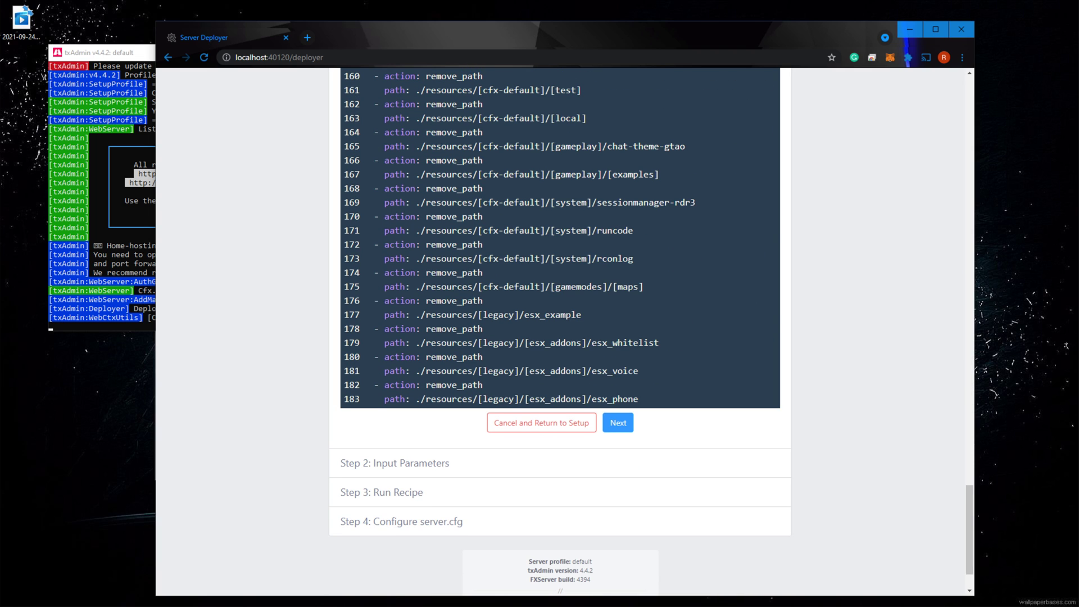
- Accept the recipe, continue to the input parameters and open the Keymaster site for a license key
{"action": "left_click", "coordinate": [617, 423]}
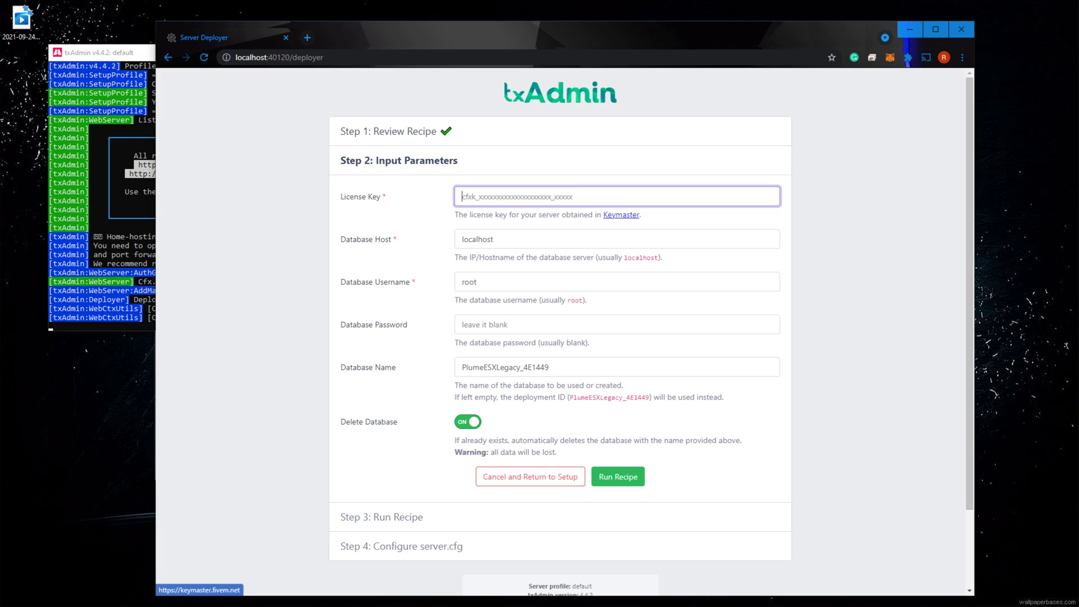
{"action": "left_click", "coordinate": [621, 215]}
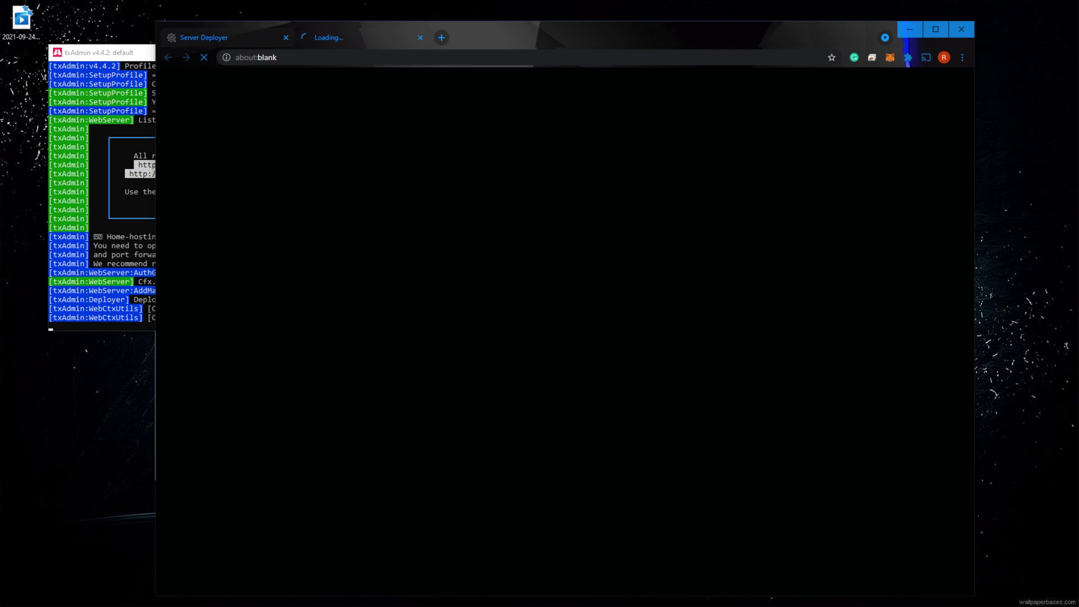
{"action": "left_click", "coordinate": [317, 83]}
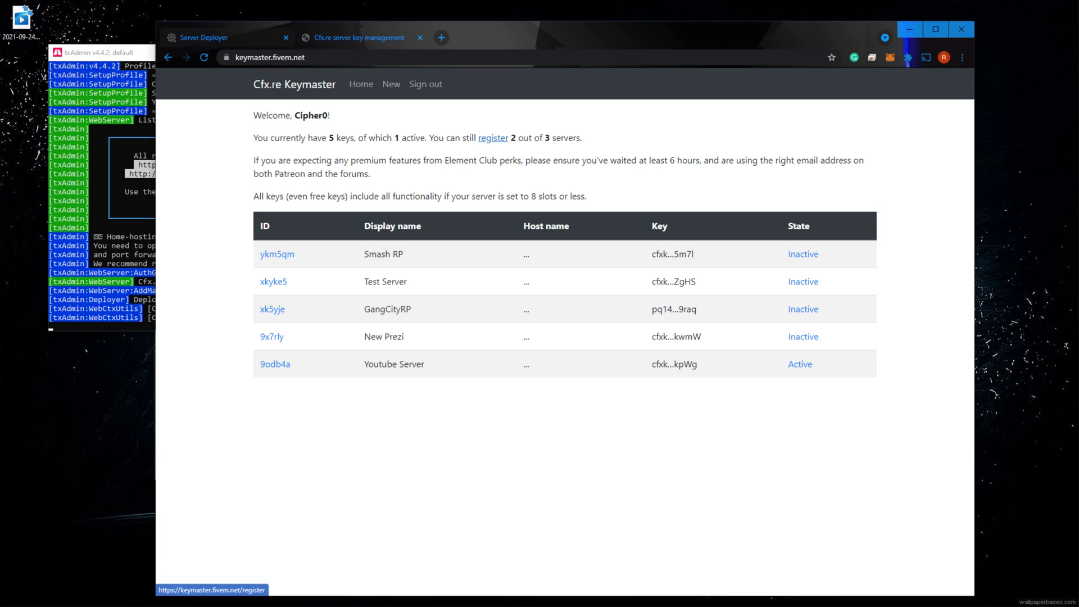
- Start registering a new server key with the display name sdfsdf, try sample entries for the initial IP address and clear that field
{"action": "left_click", "coordinate": [493, 138]}
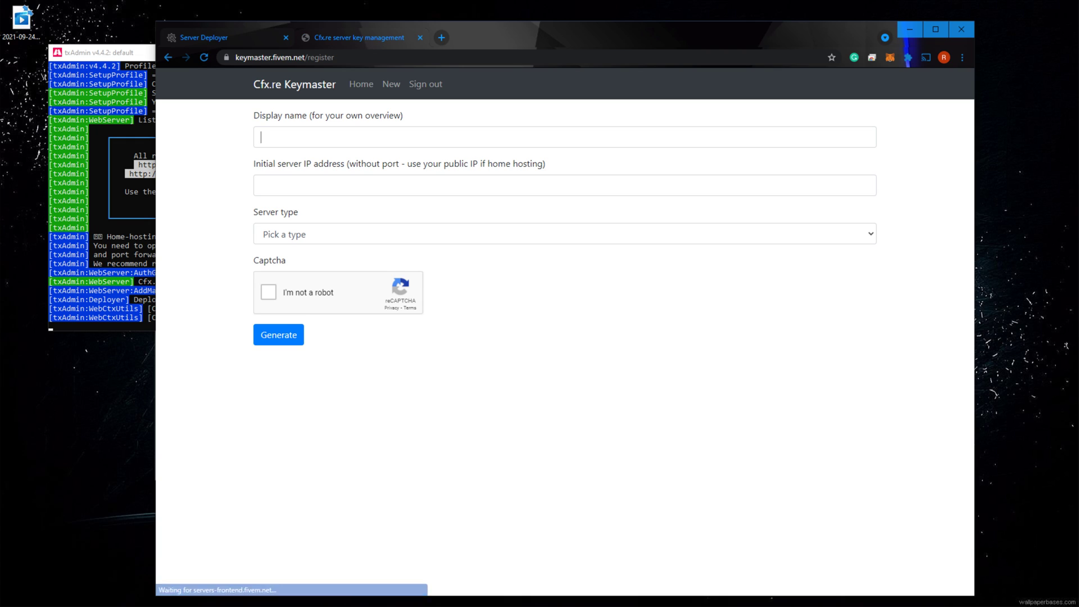
{"action": "type", "text": "sdfsdf"}
{"action": "key", "text": "Tab"}
{"action": "type", "text": "sdfsdf"}
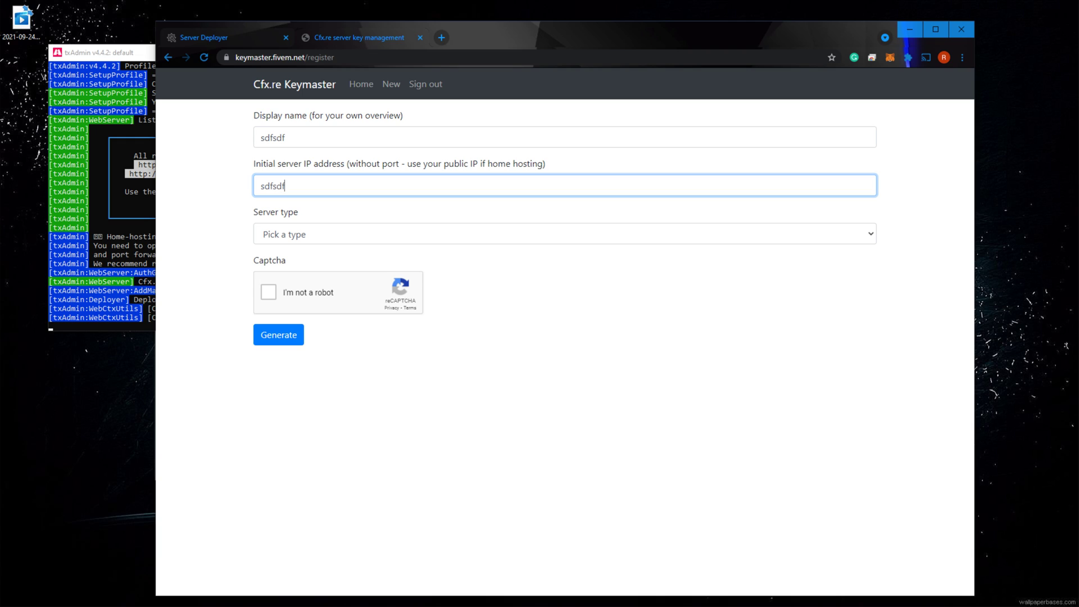
{"action": "key", "text": "BackSpace"}
{"action": "key", "text": "BackSpace"}
{"action": "key", "text": "BackSpace"}
{"action": "key", "text": "BackSpace"}
{"action": "key", "text": "BackSpace"}
{"action": "type", "text": "IPv4"}
{"action": "key", "text": "BackSpace"}
{"action": "key", "text": "BackSpace"}
{"action": "key", "text": "BackSpace"}
{"action": "key", "text": "BackSpace"}
{"action": "type", "text": "25.25.25.25"}
{"action": "key", "text": "ctrl+a"}
{"action": "key", "text": "BackSpace"}
- Set the server type to Other/Home hosted with localhost as the provider, and leave the registration form for the key list without generating
{"action": "left_click", "coordinate": [565, 234]}
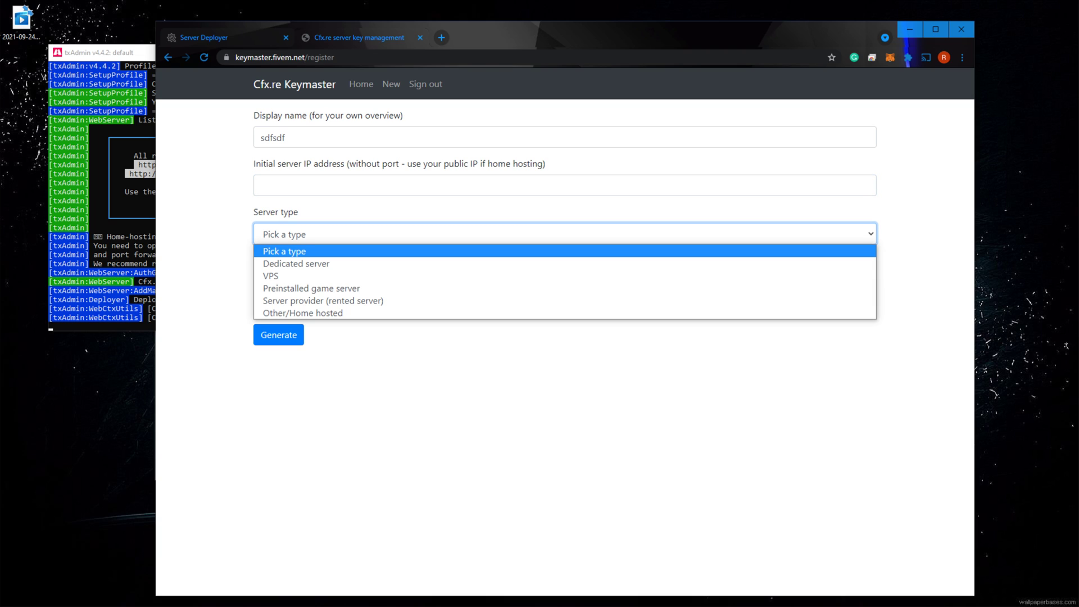
{"action": "key", "text": "Down"}
{"action": "key", "text": "Down"}
{"action": "key", "text": "Down"}
{"action": "key", "text": "Down"}
{"action": "key", "text": "Down"}
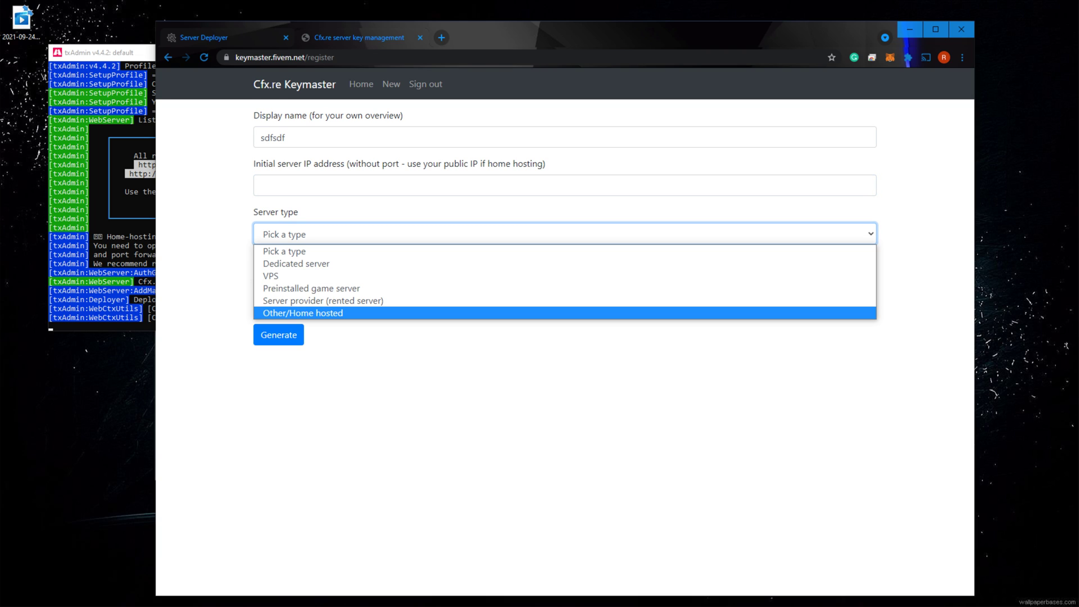
{"action": "key", "text": "Return"}
{"action": "key", "text": "Tab"}
{"action": "type", "text": "localhost"}
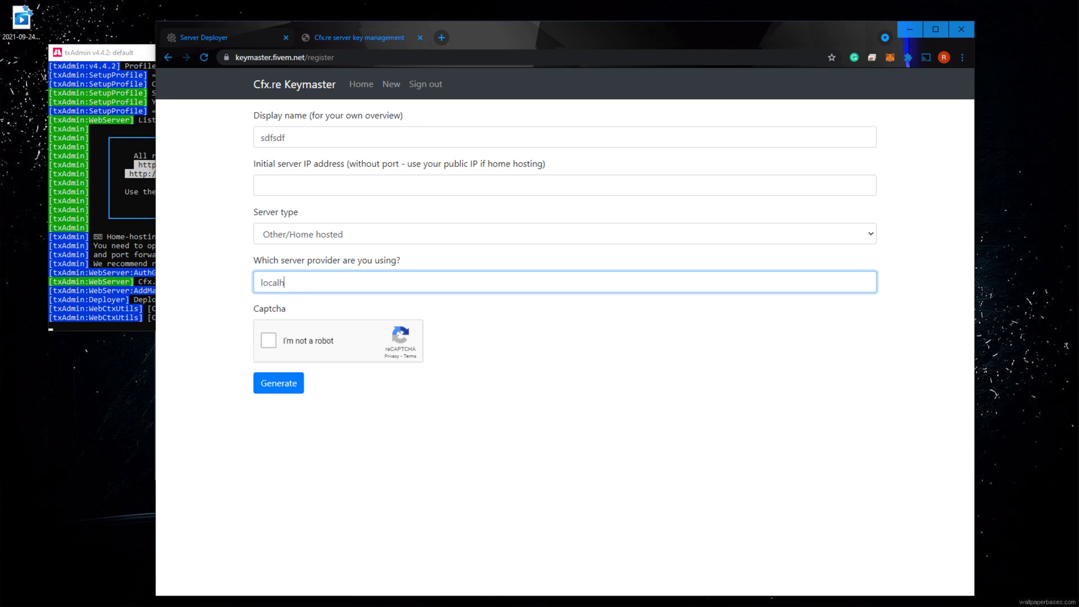
{"action": "key", "text": "Tab"}
{"action": "key", "text": "Tab"}
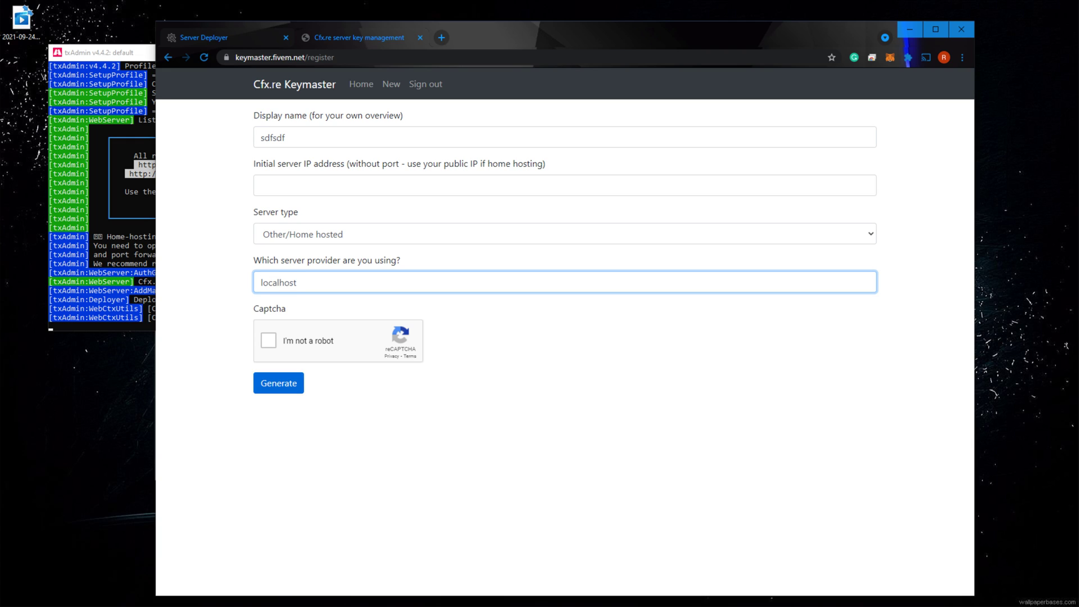
{"action": "left_click", "coordinate": [361, 84]}
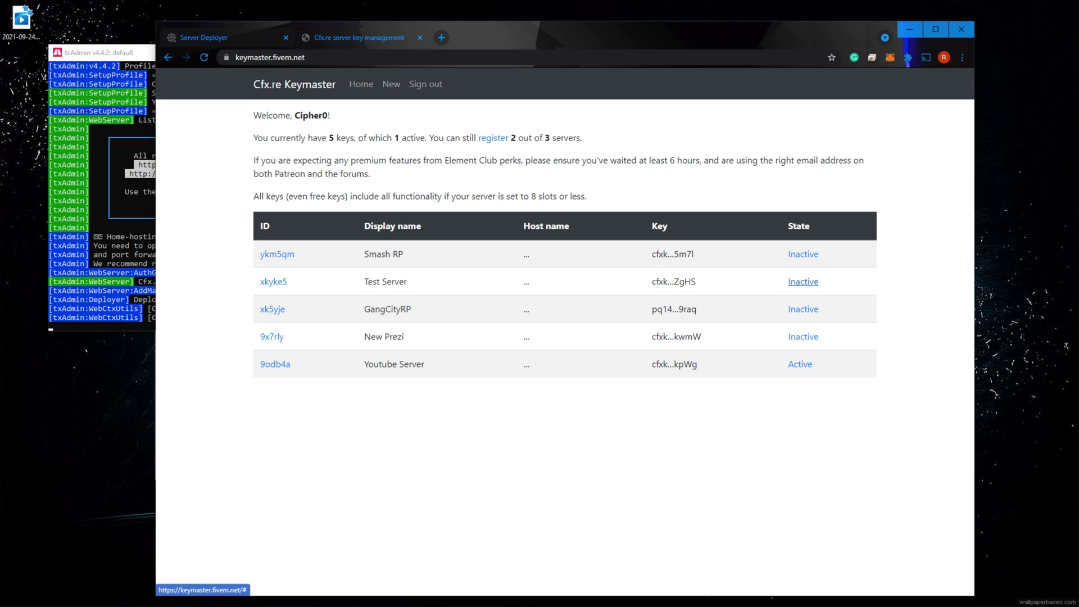
- Activate the Test Server key and open its details
{"action": "left_click", "coordinate": [803, 282]}
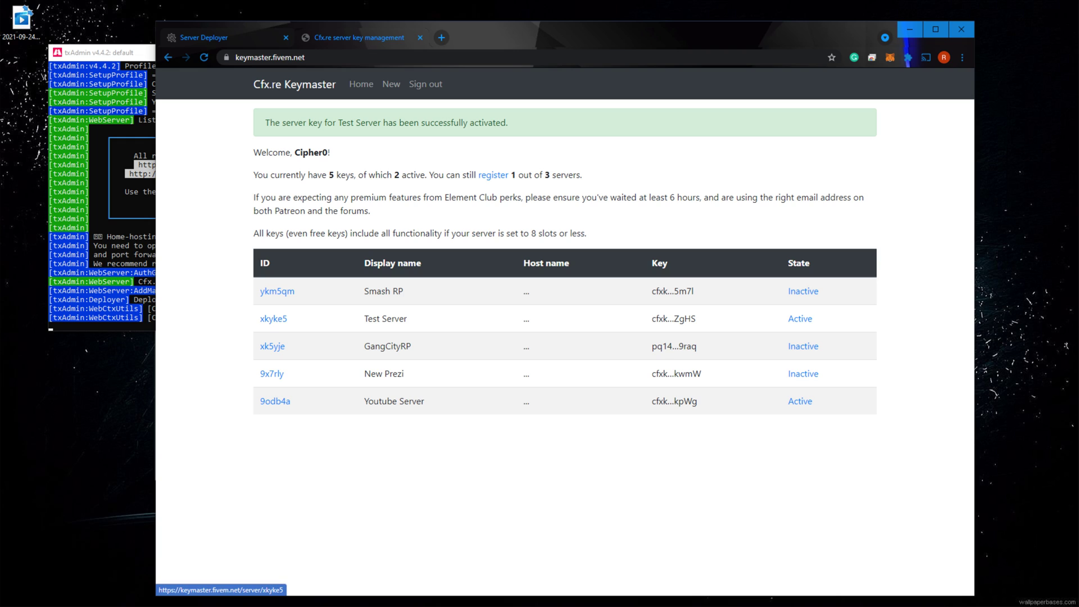
{"action": "left_click", "coordinate": [273, 319]}
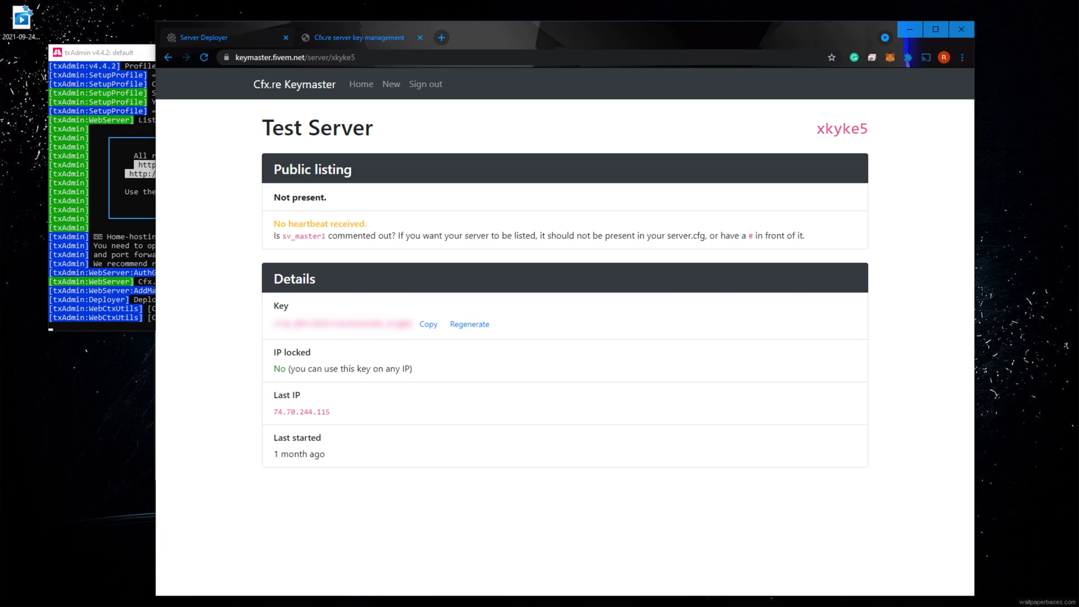
- Check the last IP and the IP lock status in the Test Server key's details
{"action": "double_click", "coordinate": [301, 411]}
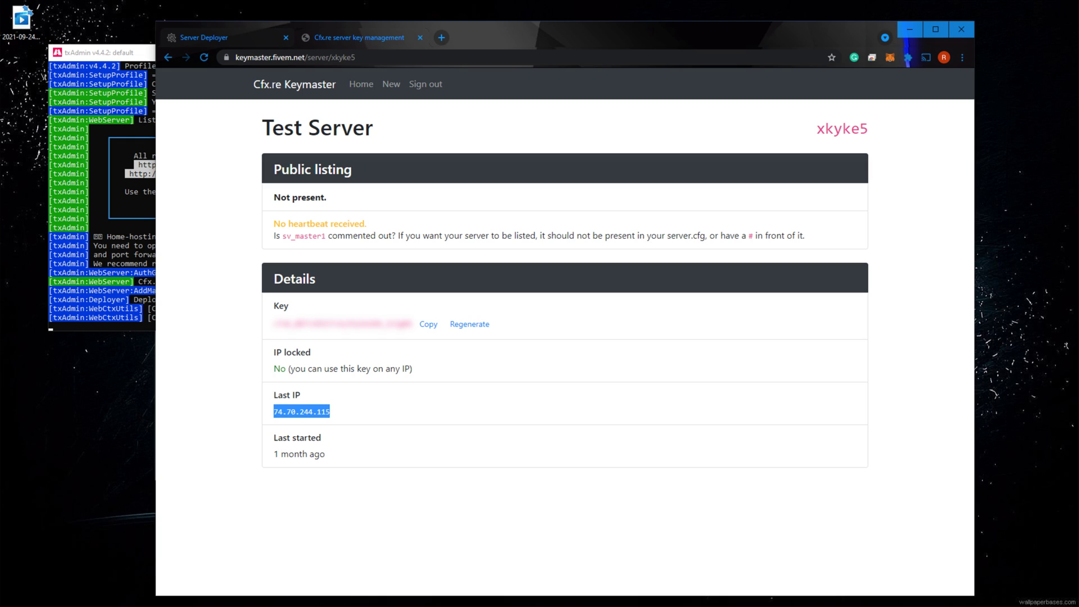
{"action": "left_click", "coordinate": [301, 412]}
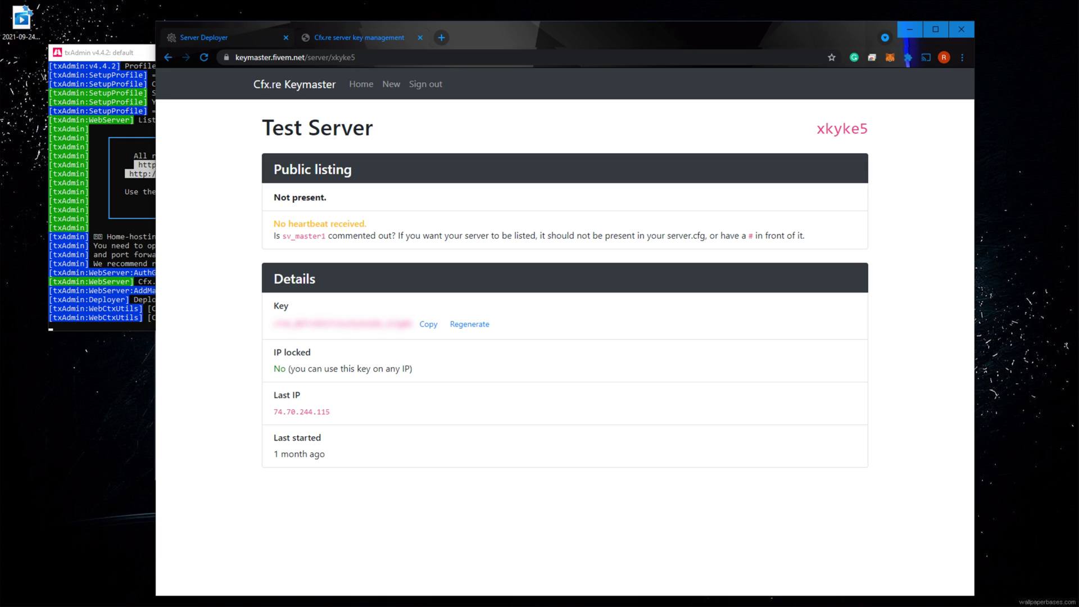
{"action": "left_click_drag", "start_coordinate": [273, 368], "coordinate": [341, 369]}
{"action": "left_click", "coordinate": [341, 368]}
{"action": "left_click_drag", "start_coordinate": [274, 369], "coordinate": [412, 369]}
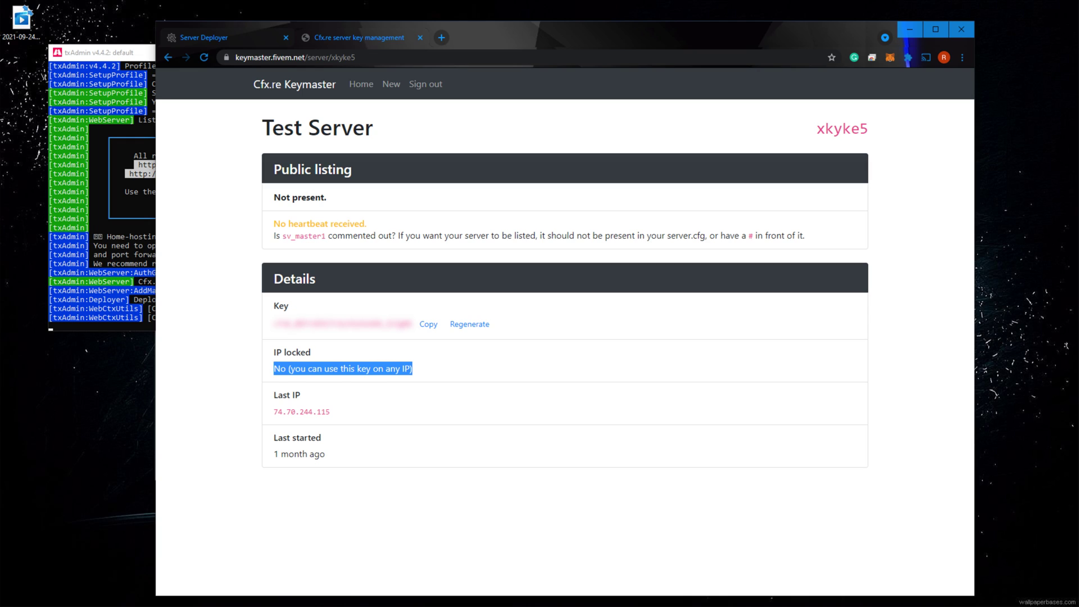
{"action": "left_click", "coordinate": [412, 368]}
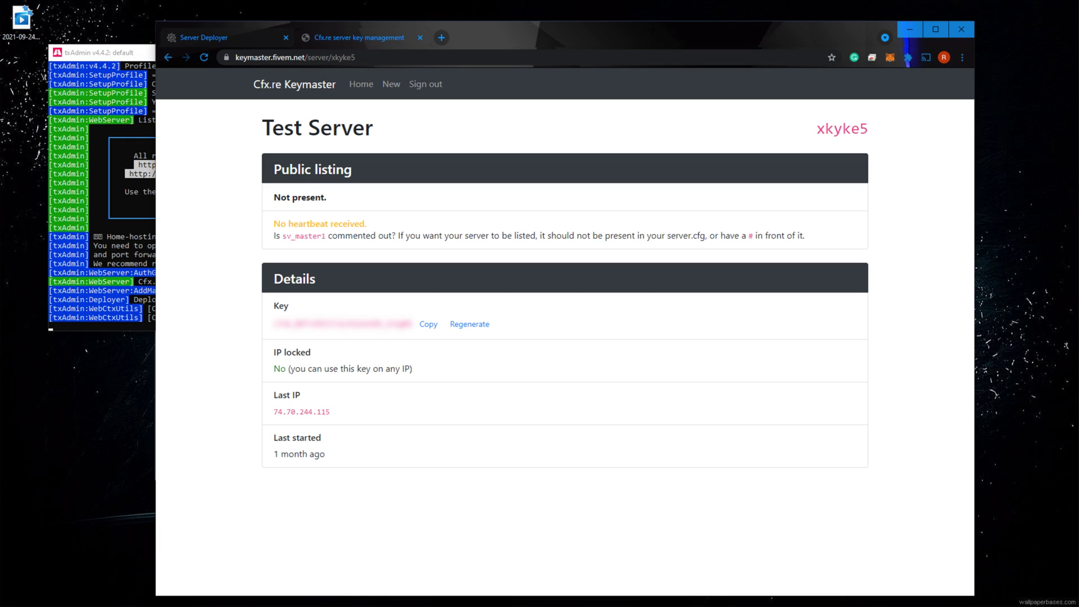
- Copy the Test Server license key and paste it into the License Key field of the txAdmin deployer
{"action": "left_click", "coordinate": [428, 325]}
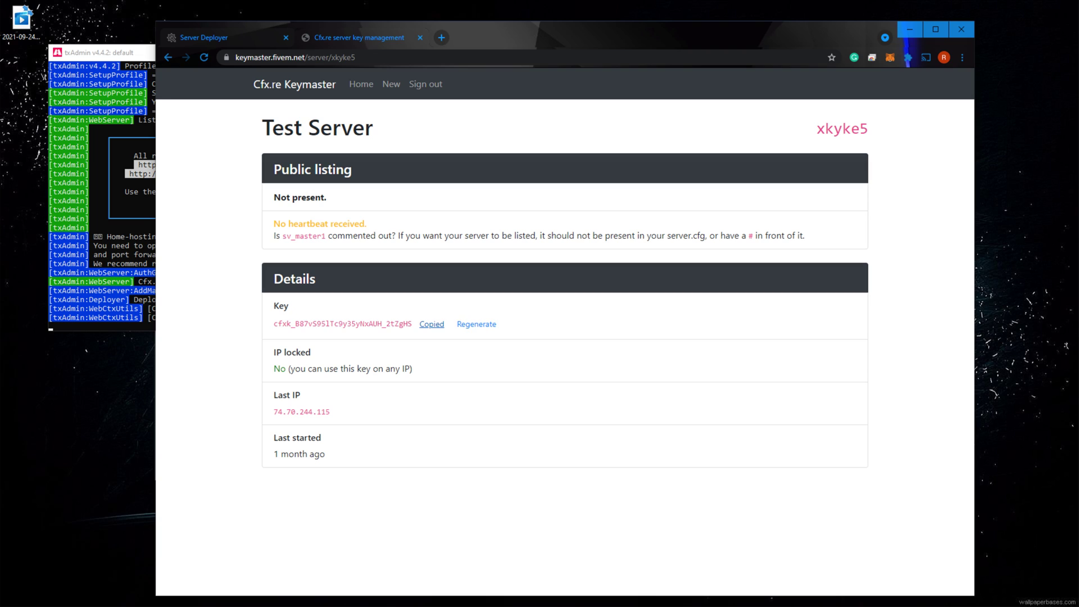
{"action": "key", "text": "ctrl+Tab"}
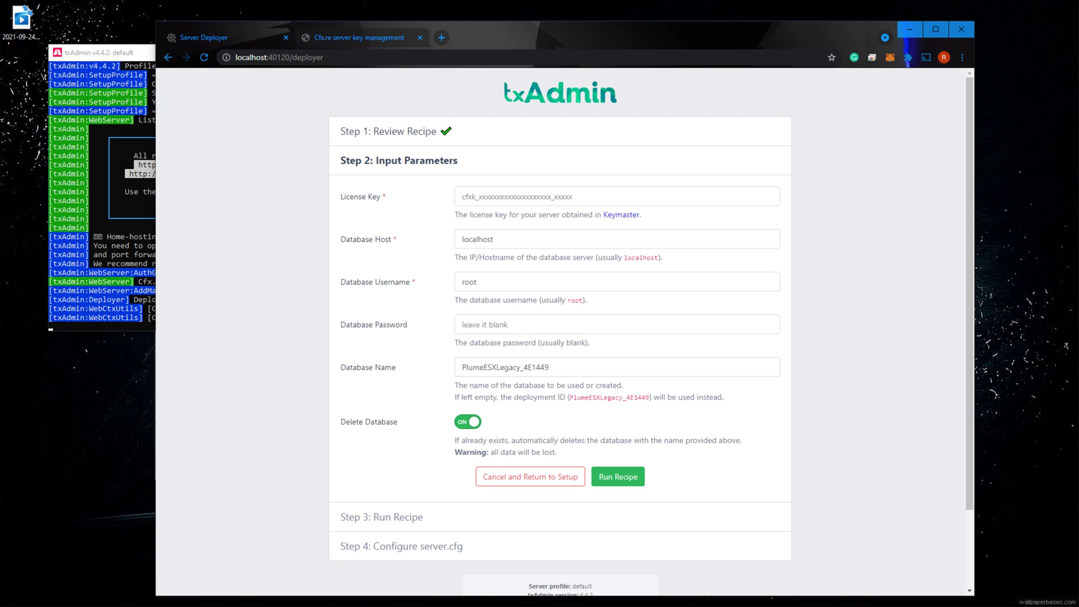
{"action": "left_click", "coordinate": [462, 196]}
{"action": "key", "text": "ctrl+v"}
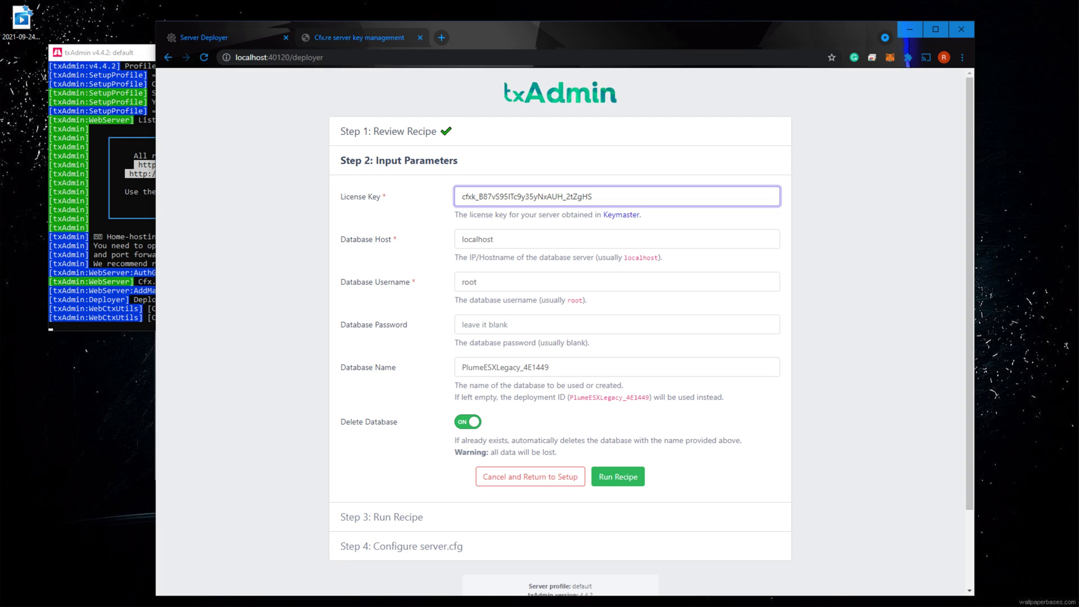
- Go through the prefilled database host, username, password and name parameters, leaving them at their defaults
{"action": "left_click", "coordinate": [493, 239]}
{"action": "double_click", "coordinate": [493, 239]}
{"action": "key", "text": "Tab"}
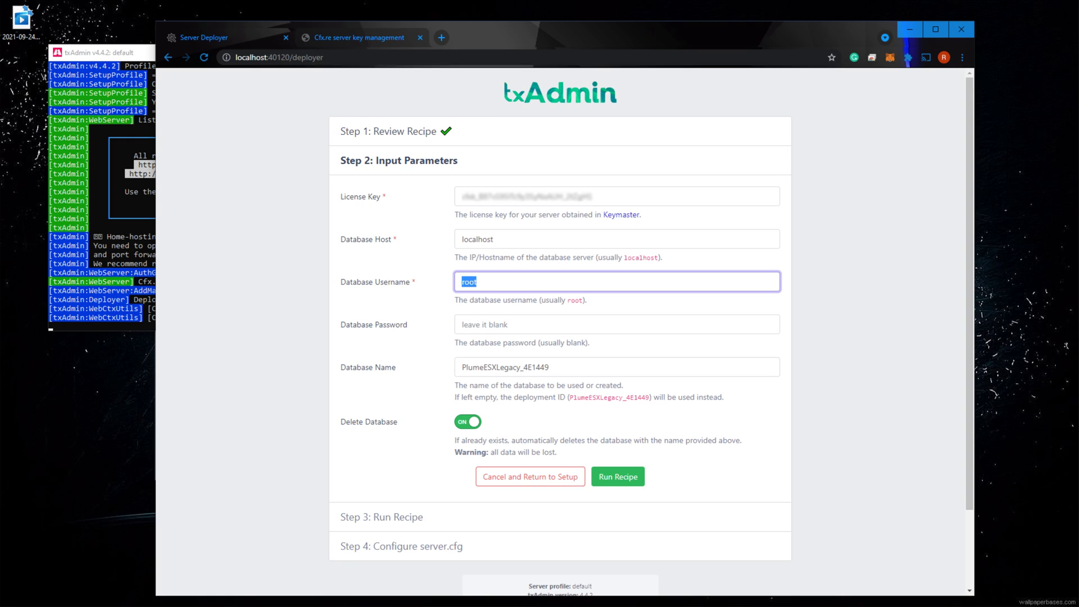
{"action": "key", "text": "Tab"}
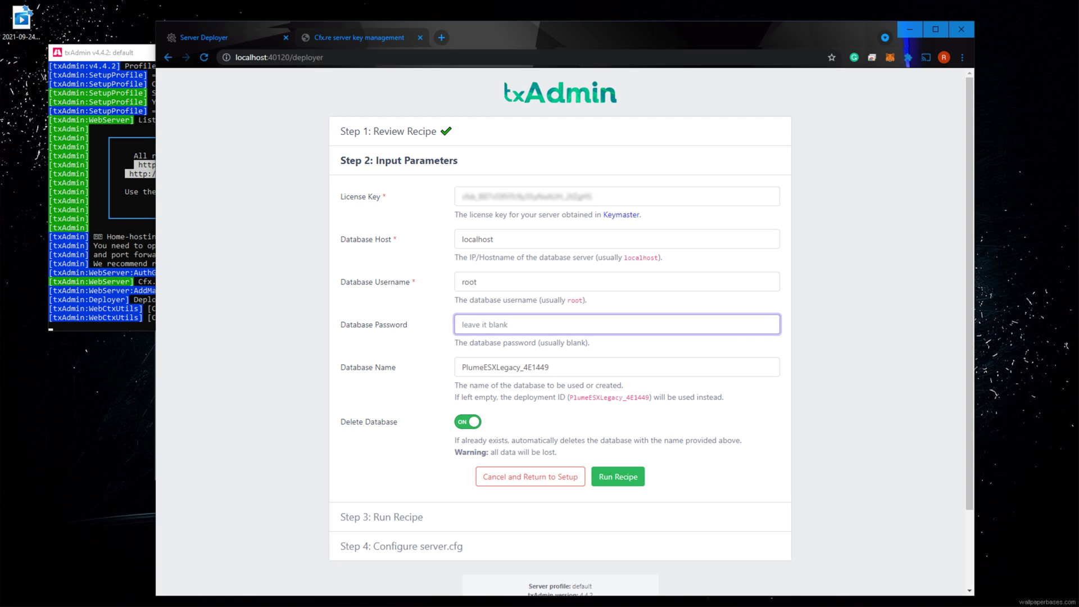
{"action": "key", "text": "Tab"}
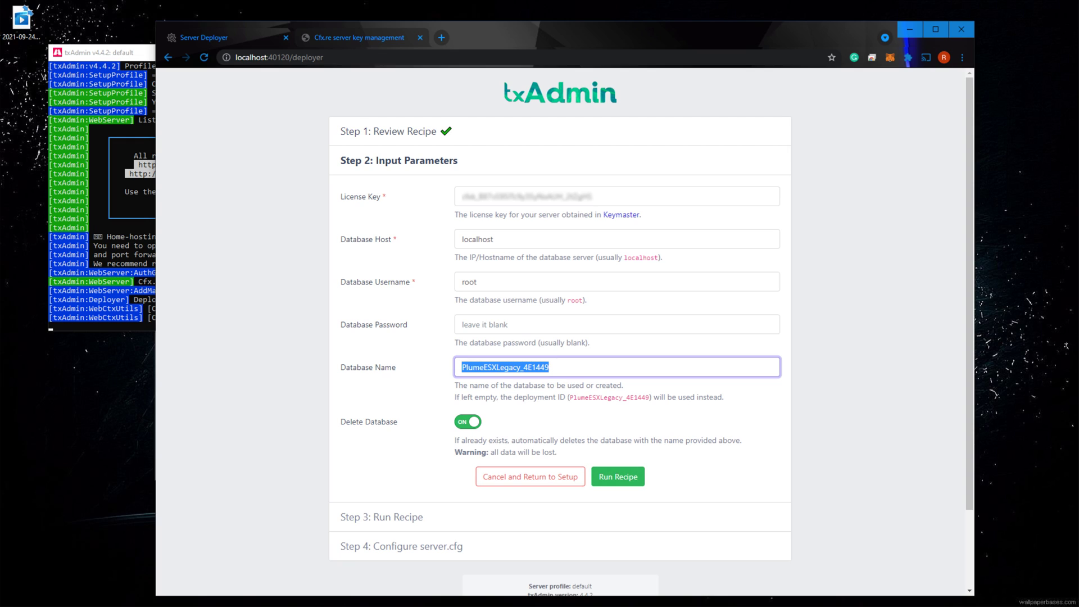
- Search the web for xampp, check the Windows 8.0.10 / PHP 8.0.10 release on its download page, and close the page
{"action": "left_click_drag", "start_coordinate": [460, 36], "coordinate": [492, 35]}
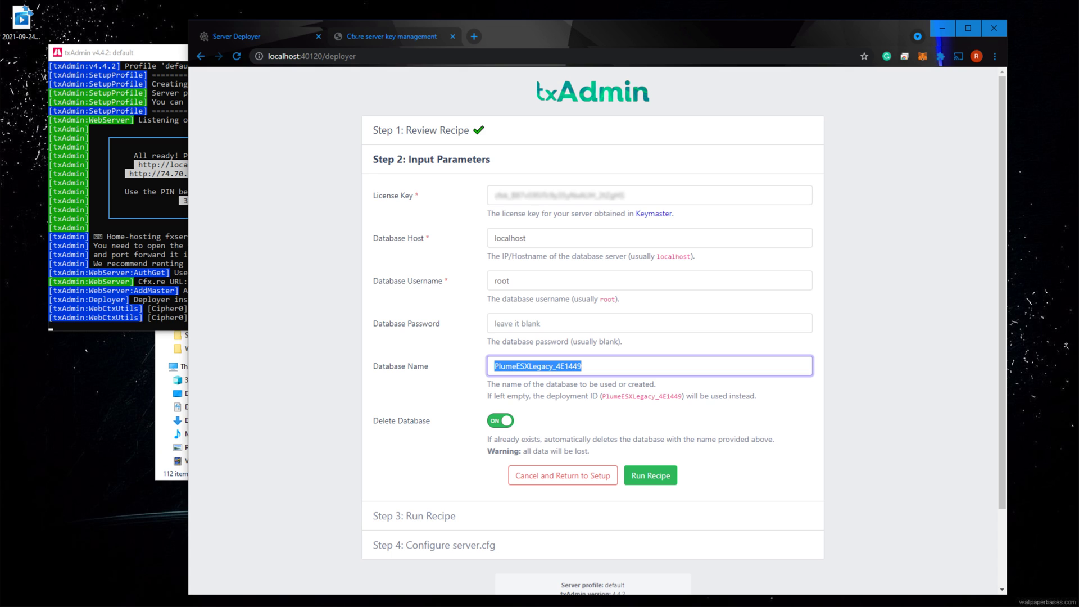
{"action": "key", "text": "ctrl+t"}
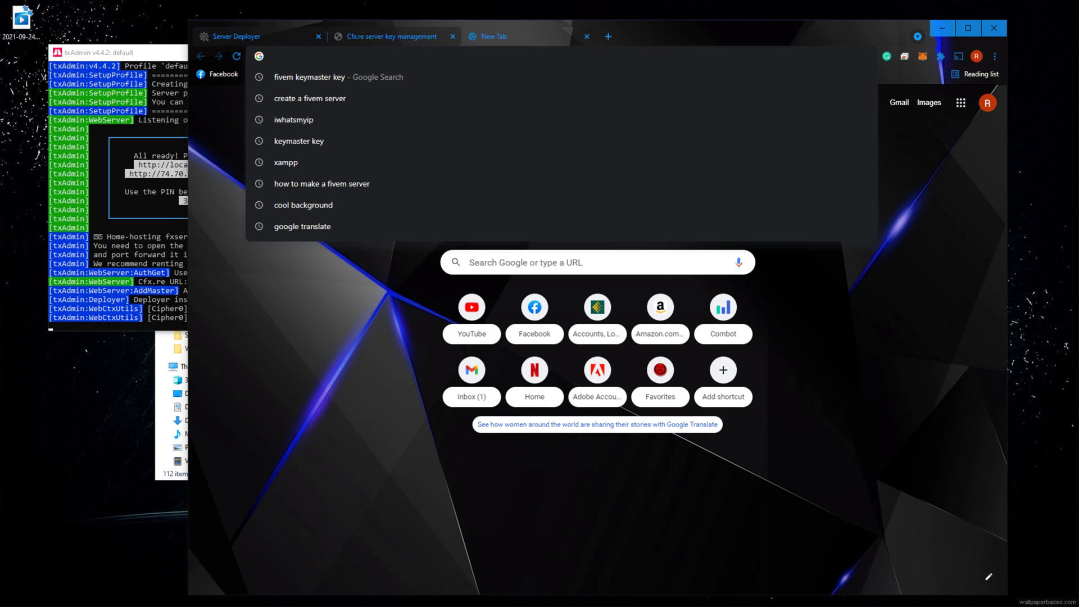
{"action": "type", "text": "xampp"}
{"action": "key", "text": "Return"}
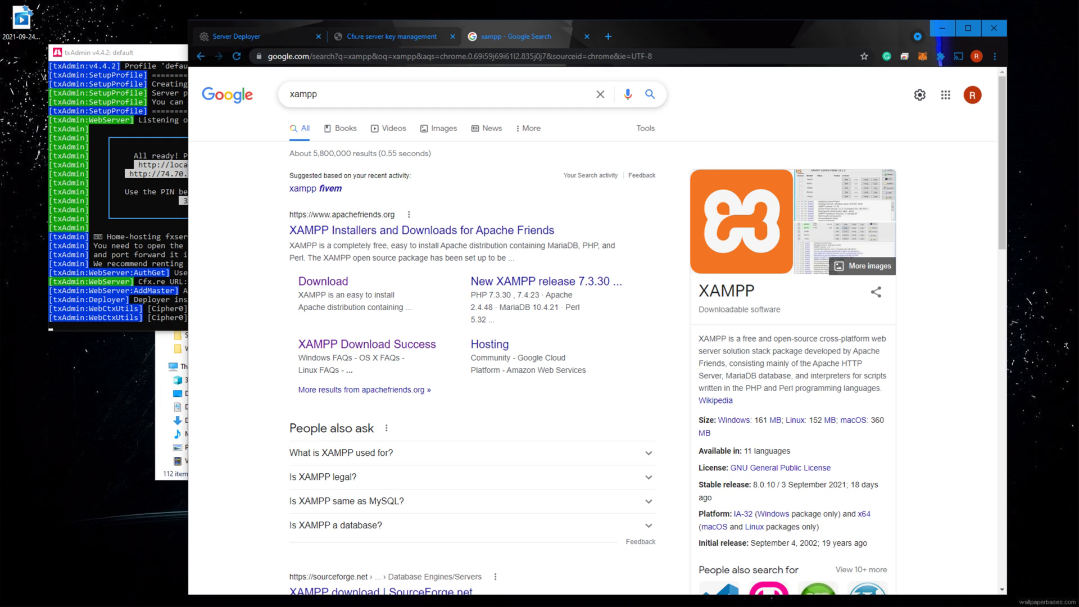
{"action": "left_click", "coordinate": [323, 284]}
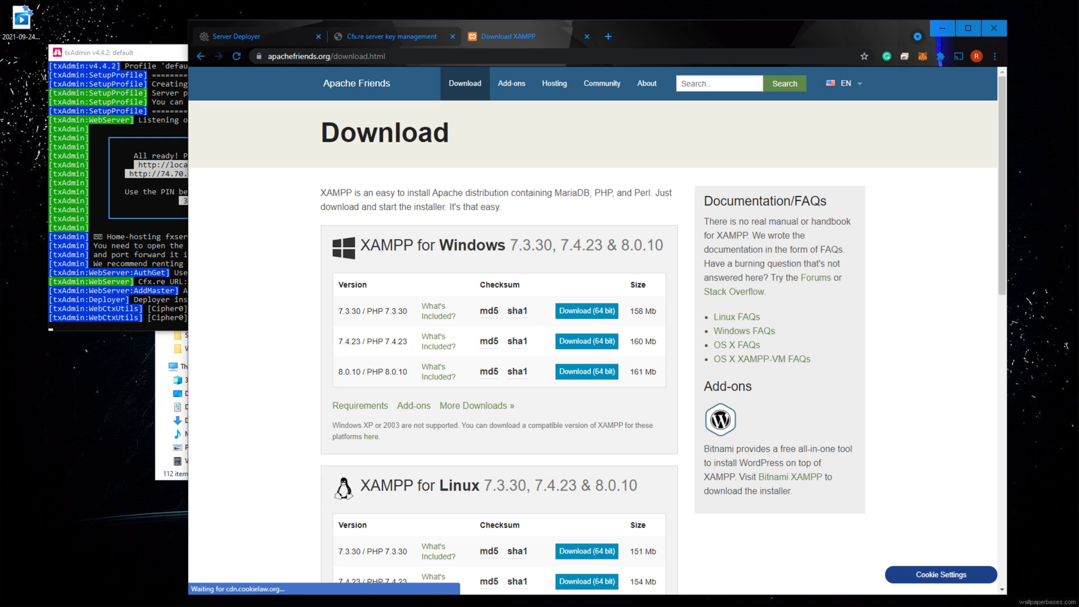
{"action": "left_click_drag", "start_coordinate": [408, 372], "coordinate": [337, 372]}
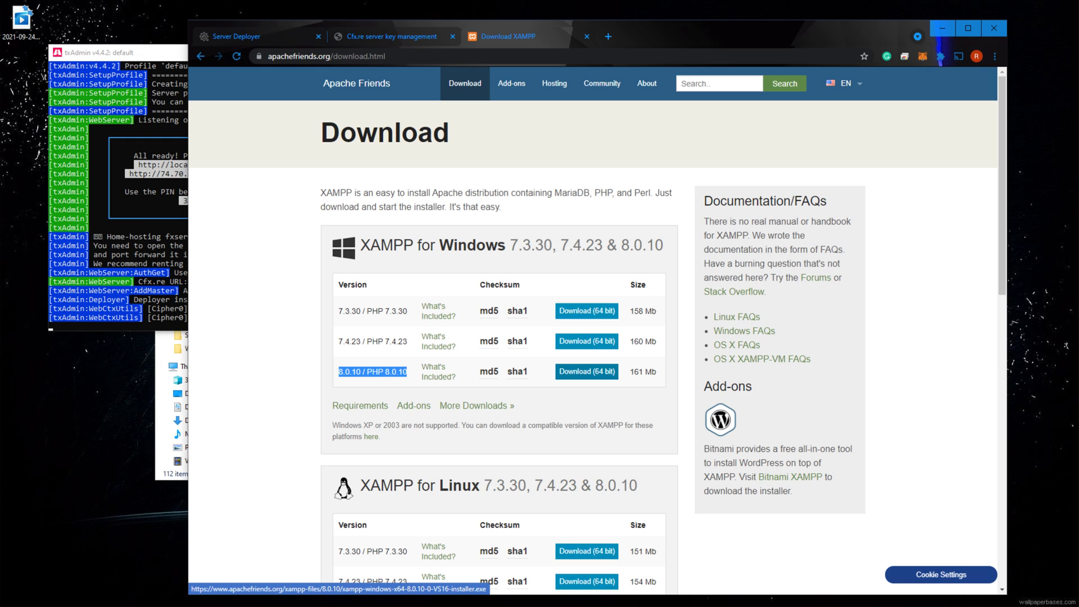
{"action": "left_click", "coordinate": [587, 36]}
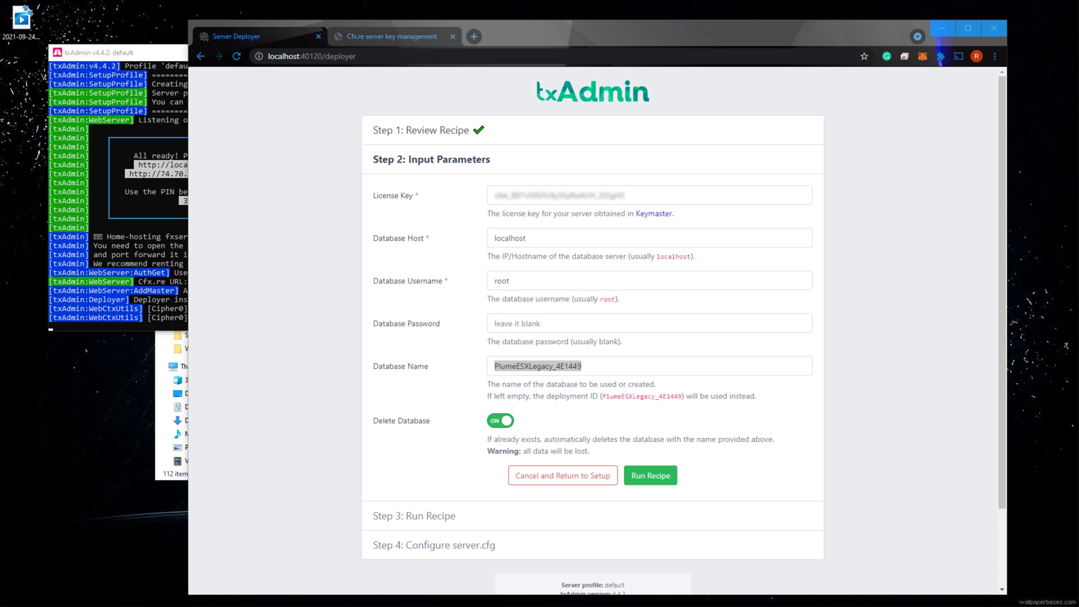
- Start the Apache and MySQL modules in the XAMPP Control Panel, allow mysqld through the firewall, and return to the txAdmin deployer
{"action": "left_click_drag", "start_coordinate": [178, 13], "coordinate": [398, 143]}
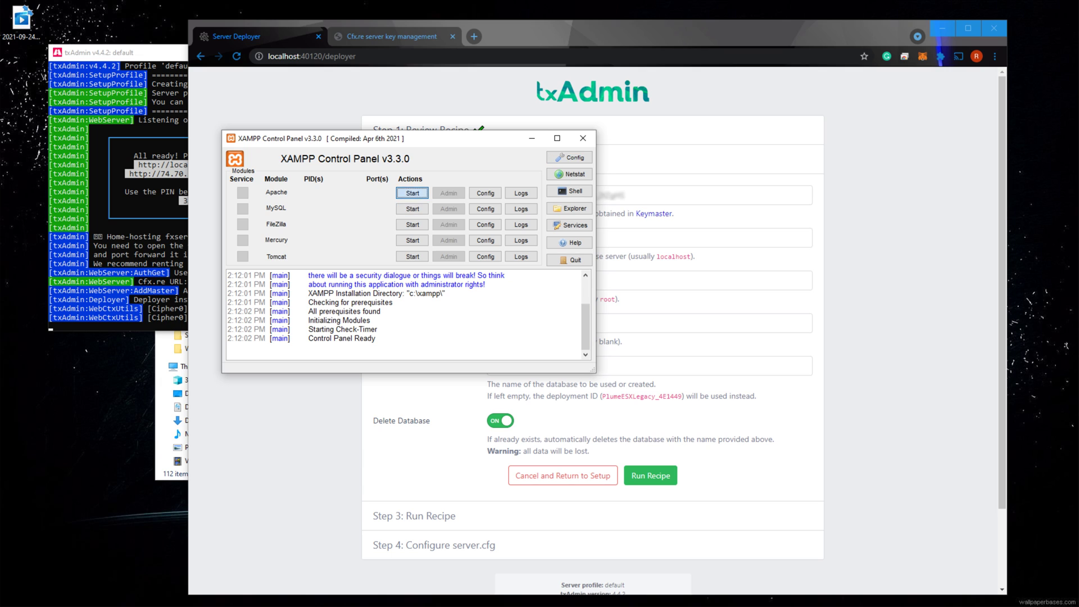
{"action": "left_click", "coordinate": [412, 193]}
{"action": "left_click", "coordinate": [412, 209]}
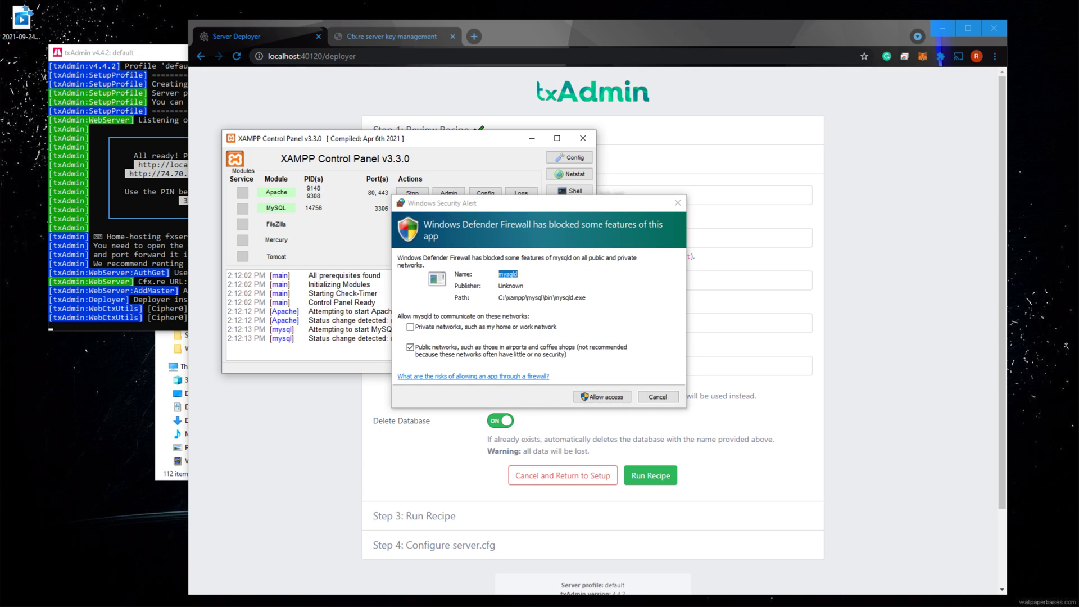
{"action": "left_click", "coordinate": [602, 397]}
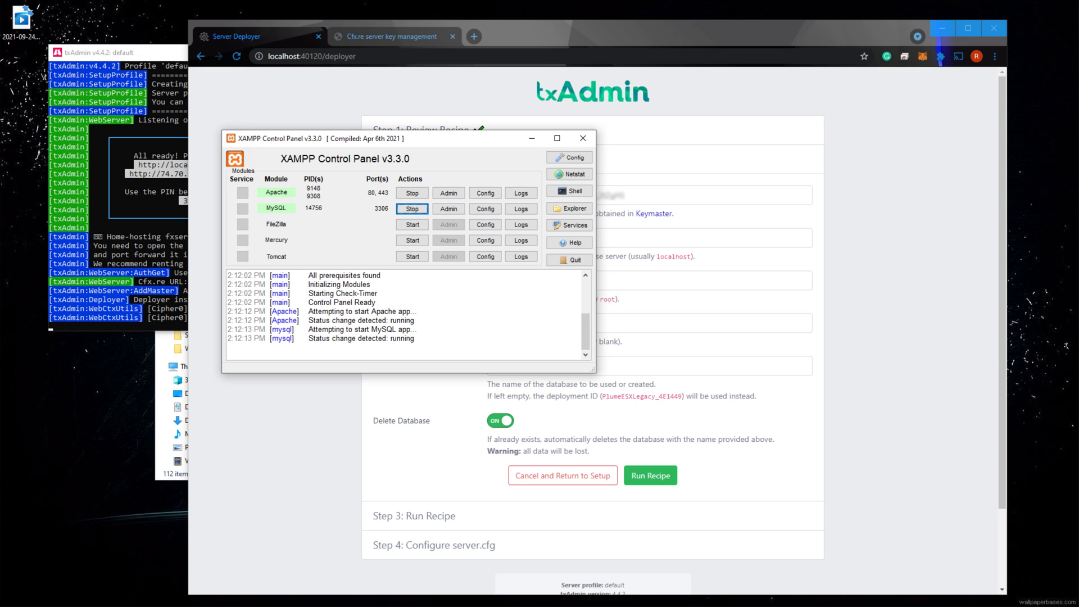
{"action": "left_click", "coordinate": [674, 405]}
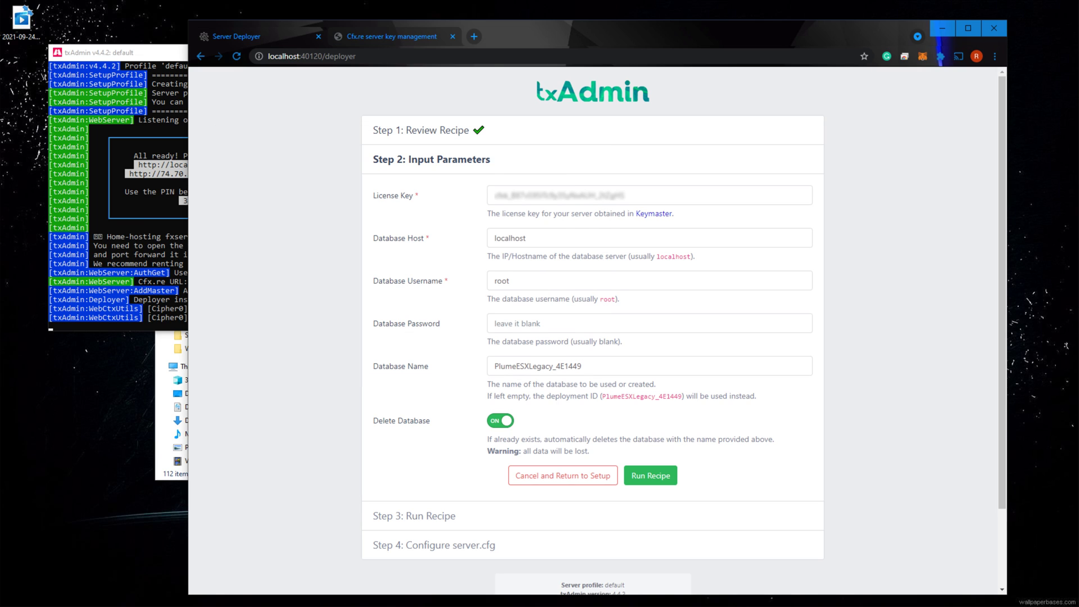
- Run the deployment recipe with the entered parameters and close the XAMPP Control Panel window
{"action": "left_click", "coordinate": [650, 475]}
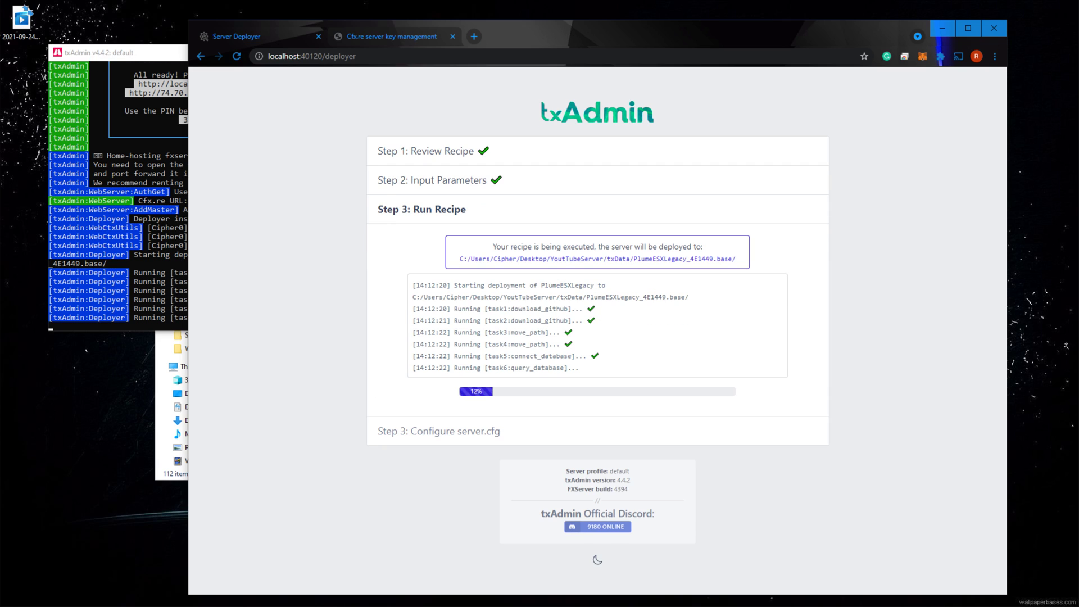
{"action": "left_click_drag", "start_coordinate": [675, 36], "coordinate": [758, 46]}
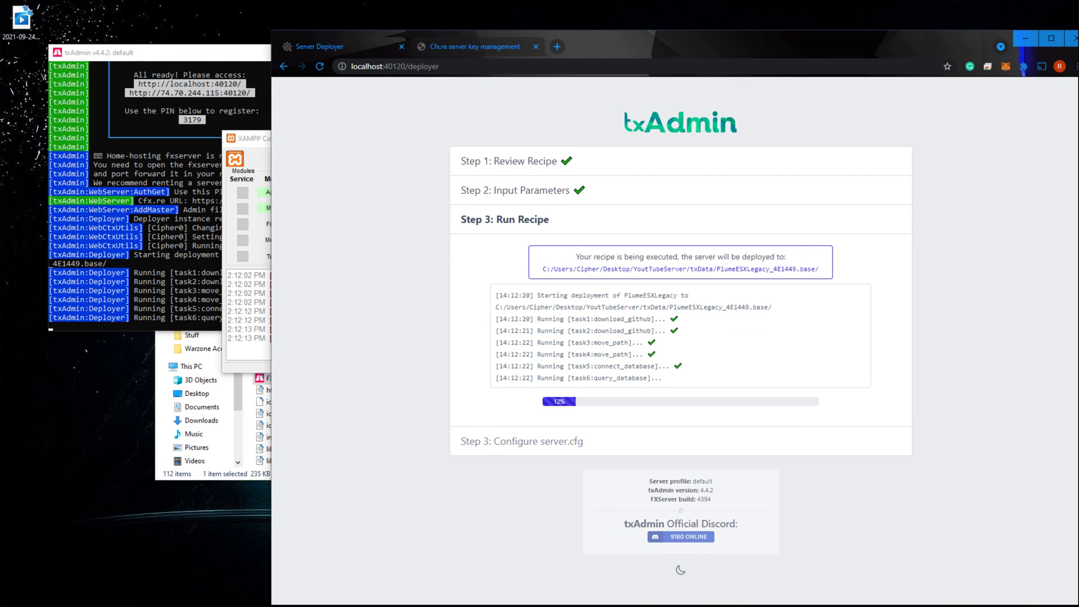
{"action": "left_click", "coordinate": [247, 139]}
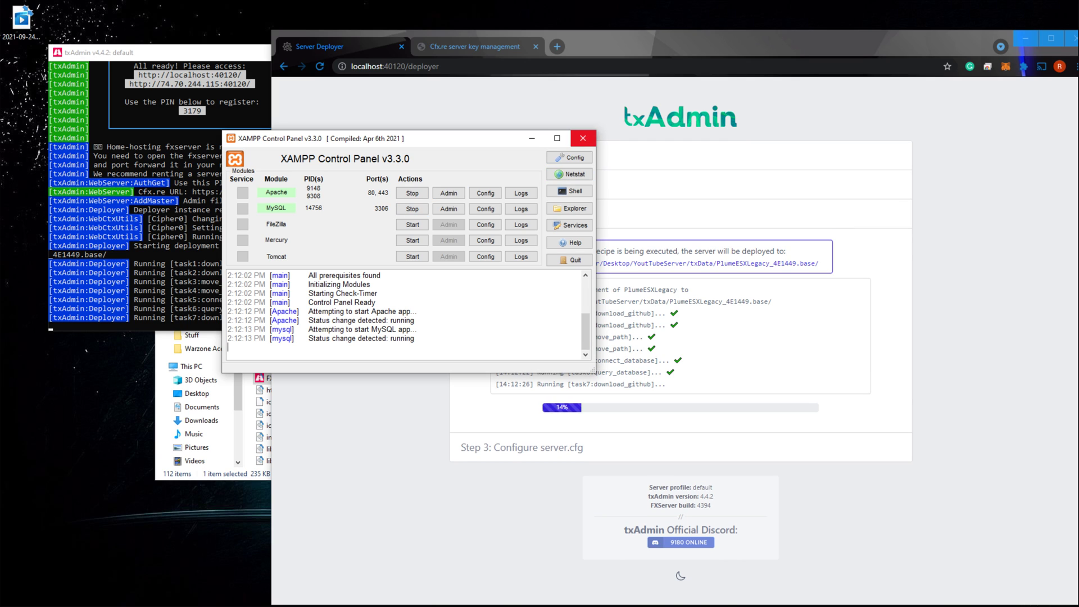
{"action": "left_click", "coordinate": [583, 139]}
- Look through the deployed PlumeESXLegacy_4E1449.base folder and its resources subfolder, ending back in the base folder
{"action": "key", "text": "alt+Tab"}
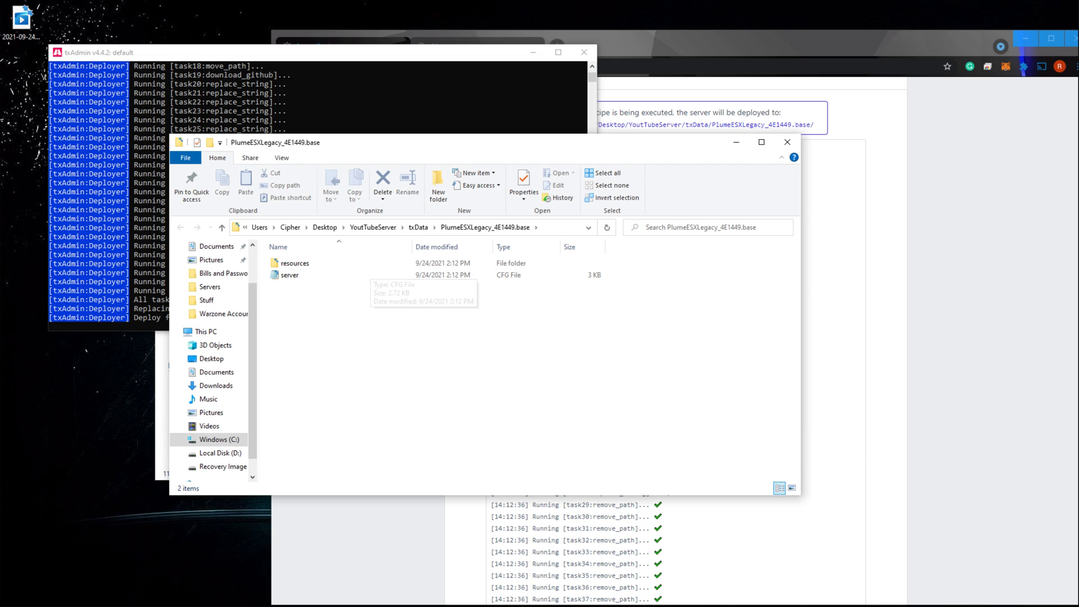
{"action": "left_click_drag", "start_coordinate": [388, 144], "coordinate": [270, 96]}
{"action": "double_click", "coordinate": [176, 215]}
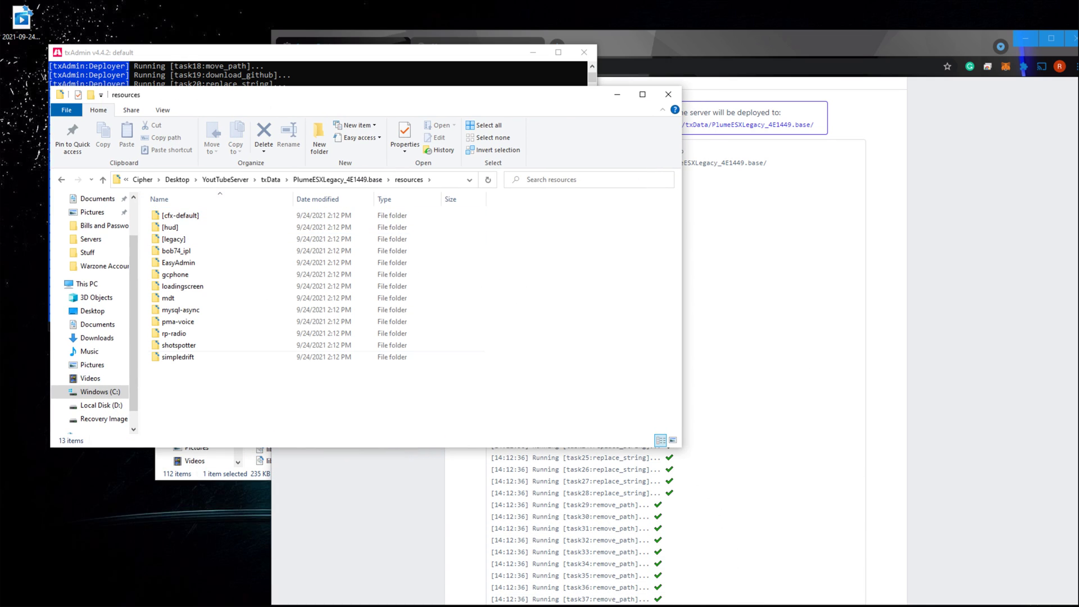
{"action": "key", "text": "alt+Left"}
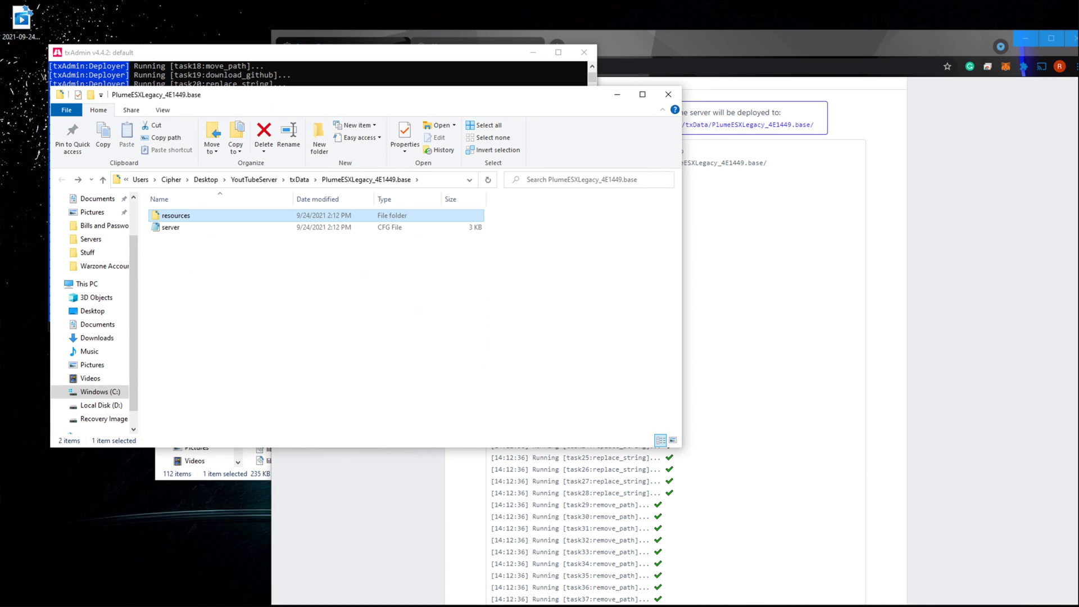
- Return to the txAdmin deployer and proceed from the finished recipe to the server.cfg configuration
{"action": "left_click", "coordinate": [787, 337]}
{"action": "scroll", "coordinate": [787, 338], "scroll_direction": "down", "scroll_amount": 5}
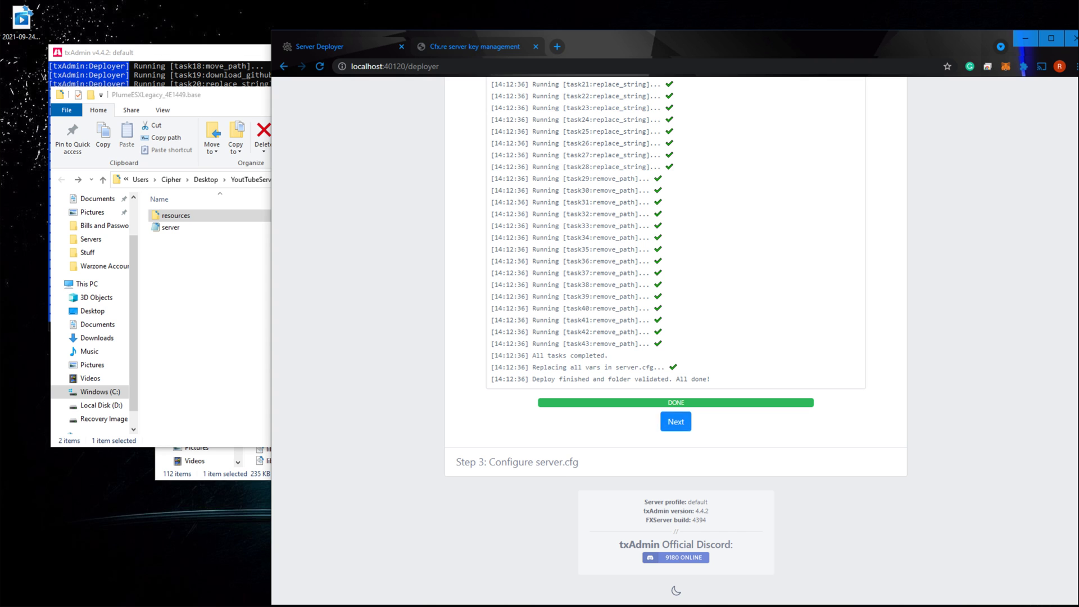
{"action": "left_click", "coordinate": [676, 422]}
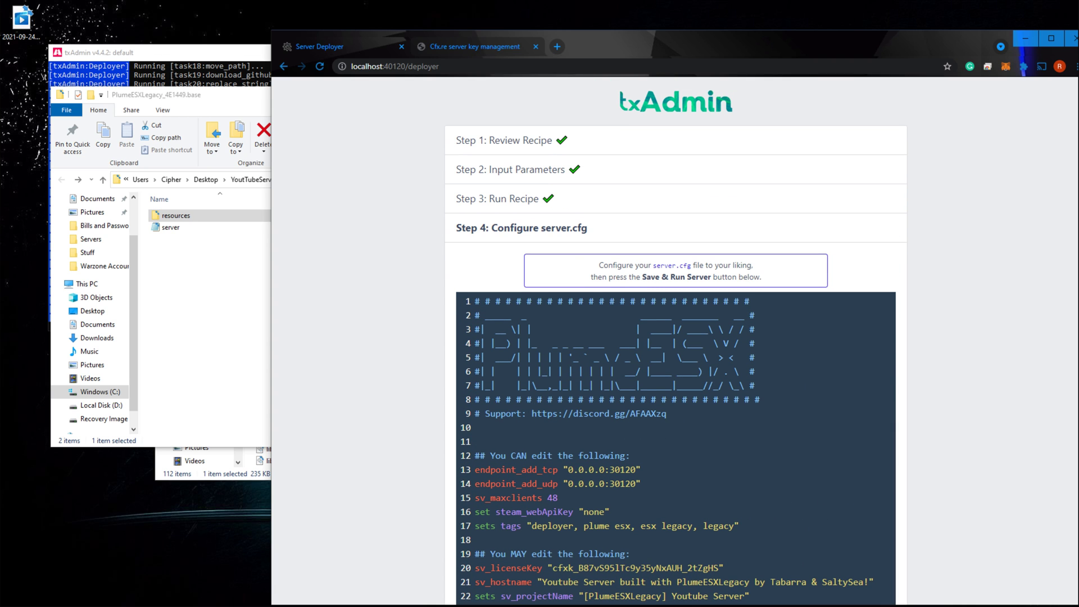
- Review the generated server.cfg down to its last line, leave it as it is, and save and run the server
{"action": "scroll", "coordinate": [677, 337], "scroll_direction": "down", "scroll_amount": 5}
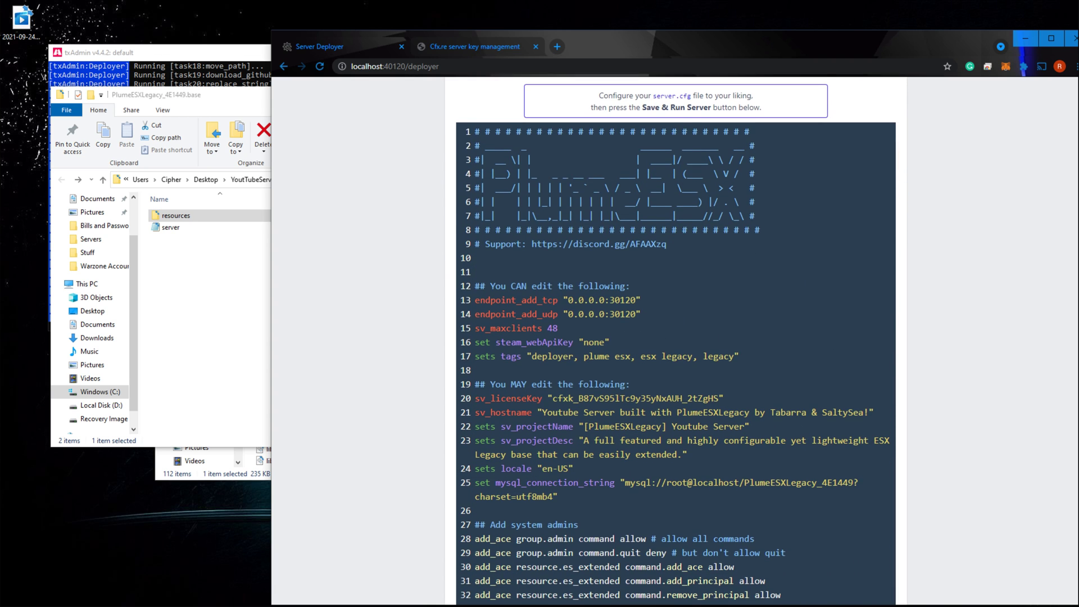
{"action": "scroll", "coordinate": [676, 338], "scroll_direction": "down", "scroll_amount": 4}
{"action": "left_click", "coordinate": [213, 270]}
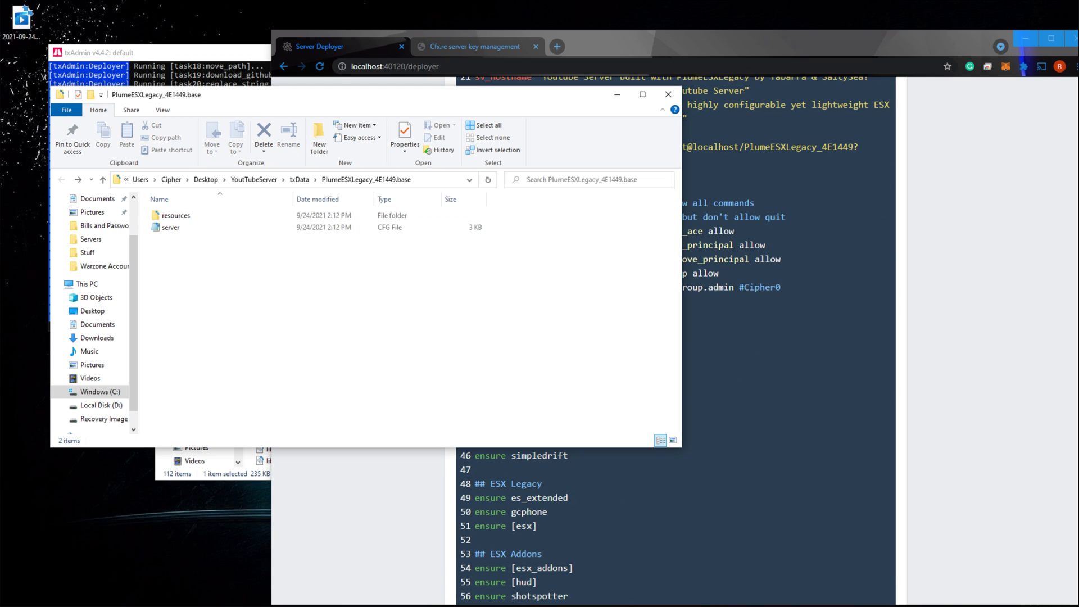
{"action": "left_click", "coordinate": [702, 330]}
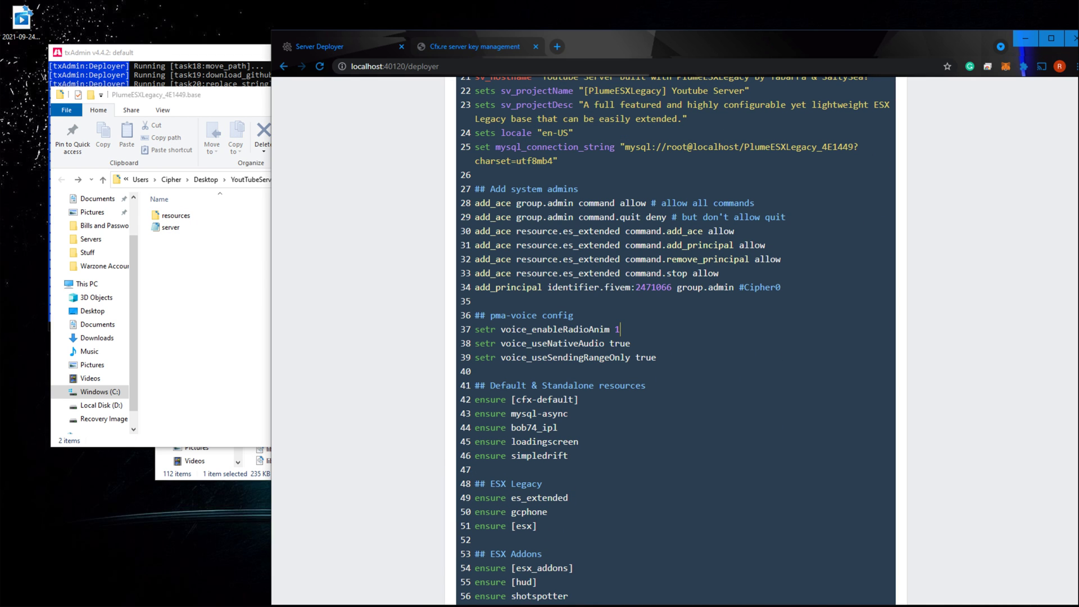
{"action": "scroll", "coordinate": [676, 337], "scroll_direction": "down", "scroll_amount": 5}
{"action": "scroll", "coordinate": [676, 338], "scroll_direction": "down", "scroll_amount": 3}
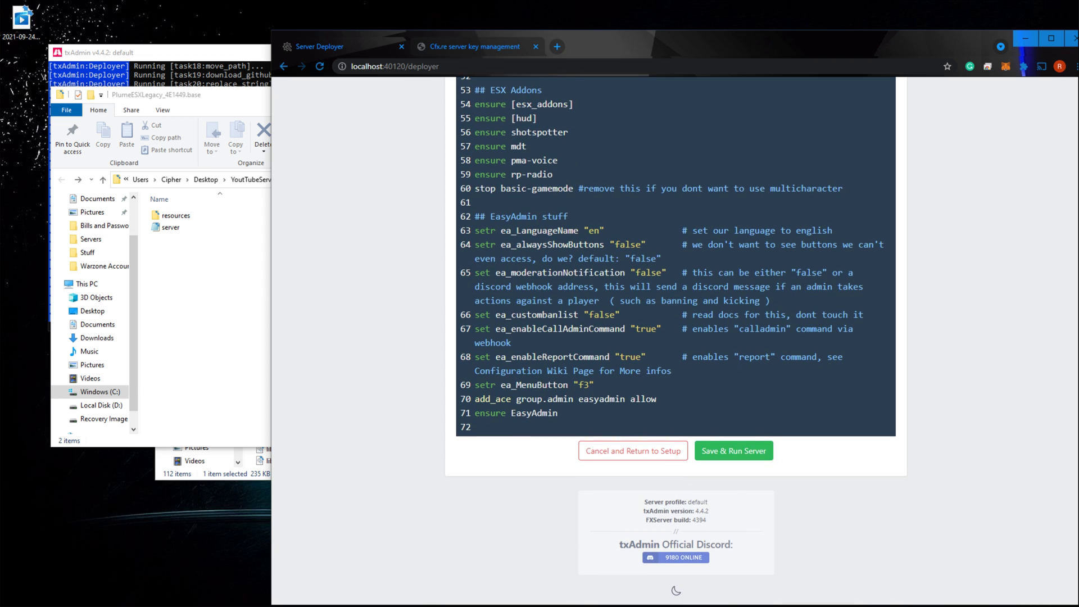
{"action": "left_click", "coordinate": [734, 450]}
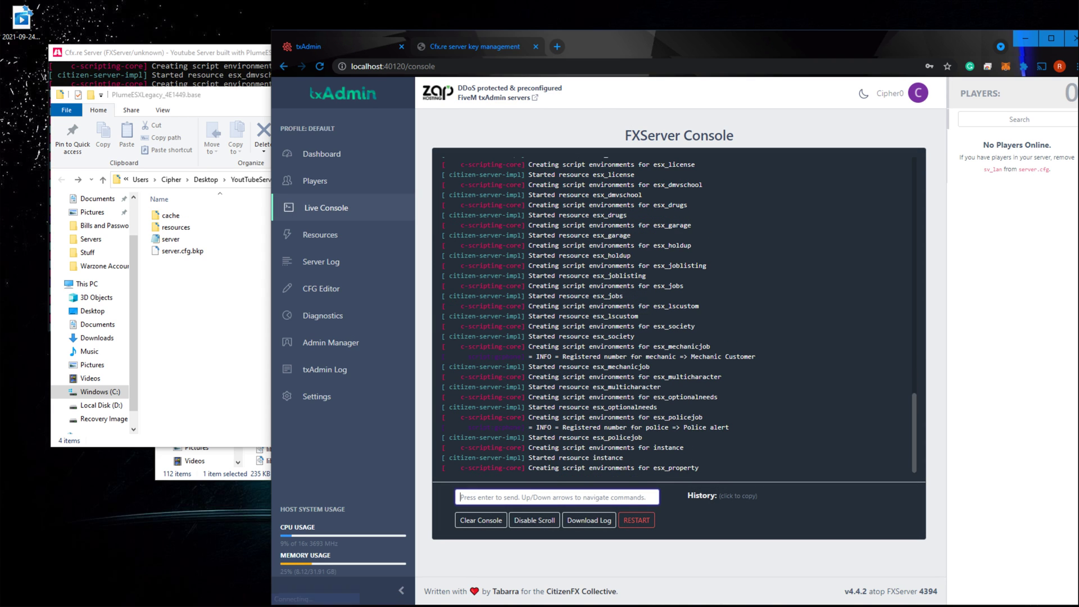
- Minimize the server console window, close the folder windows and the Cfx.re key management page, and move the YoutTubeServer folder near the other desktop icon
{"action": "key", "text": "alt+Tab"}
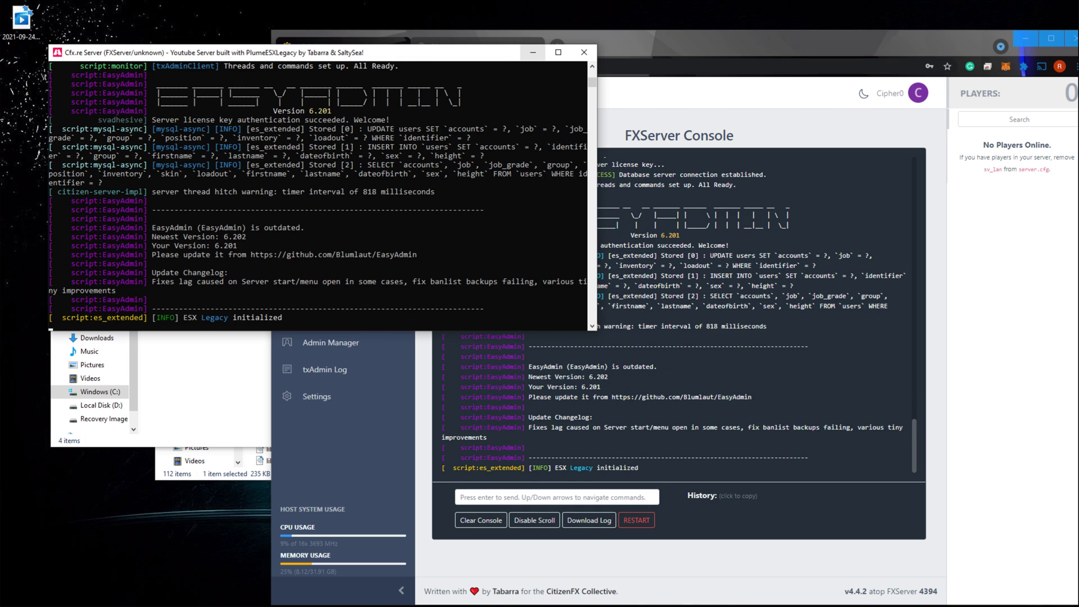
{"action": "left_click", "coordinate": [532, 52]}
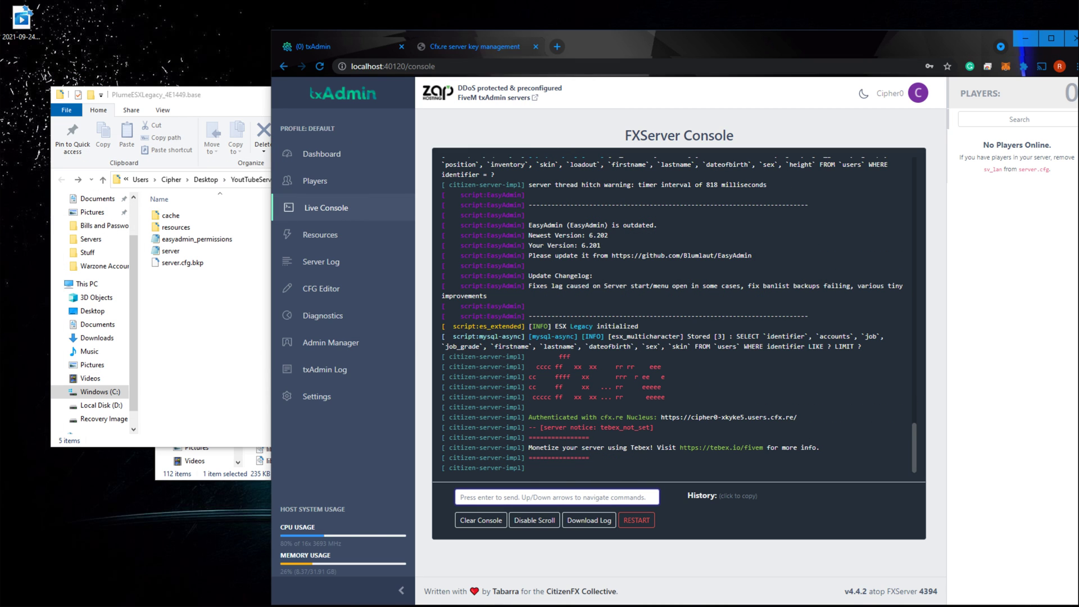
{"action": "left_click", "coordinate": [224, 315]}
{"action": "left_click", "coordinate": [669, 94]}
{"action": "left_click", "coordinate": [536, 47]}
{"action": "left_click", "coordinate": [236, 128]}
{"action": "left_click", "coordinate": [773, 128]}
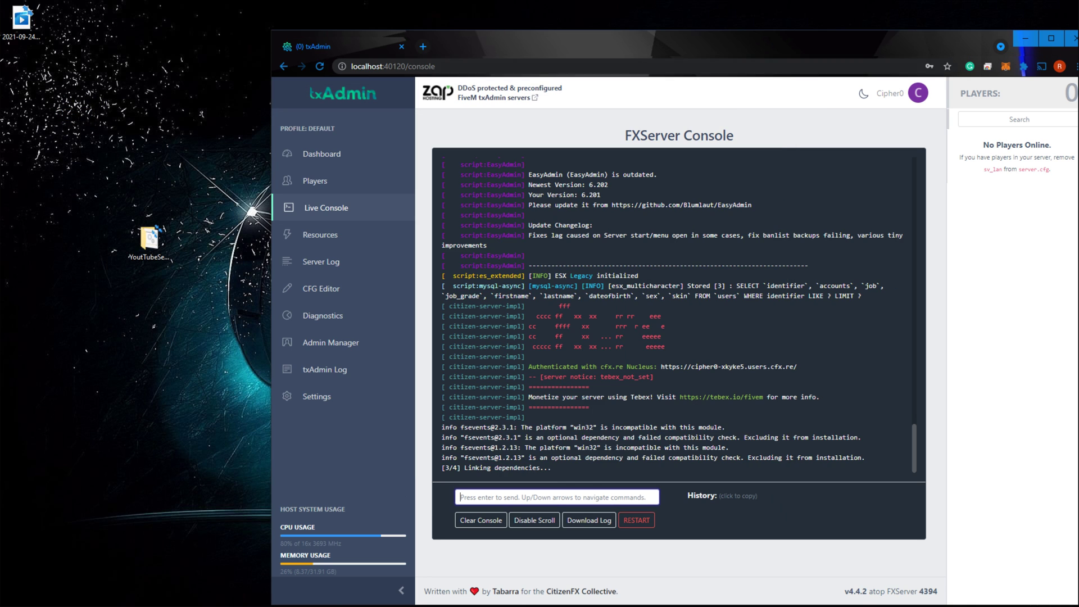
{"action": "left_click_drag", "start_coordinate": [149, 241], "coordinate": [64, 81]}
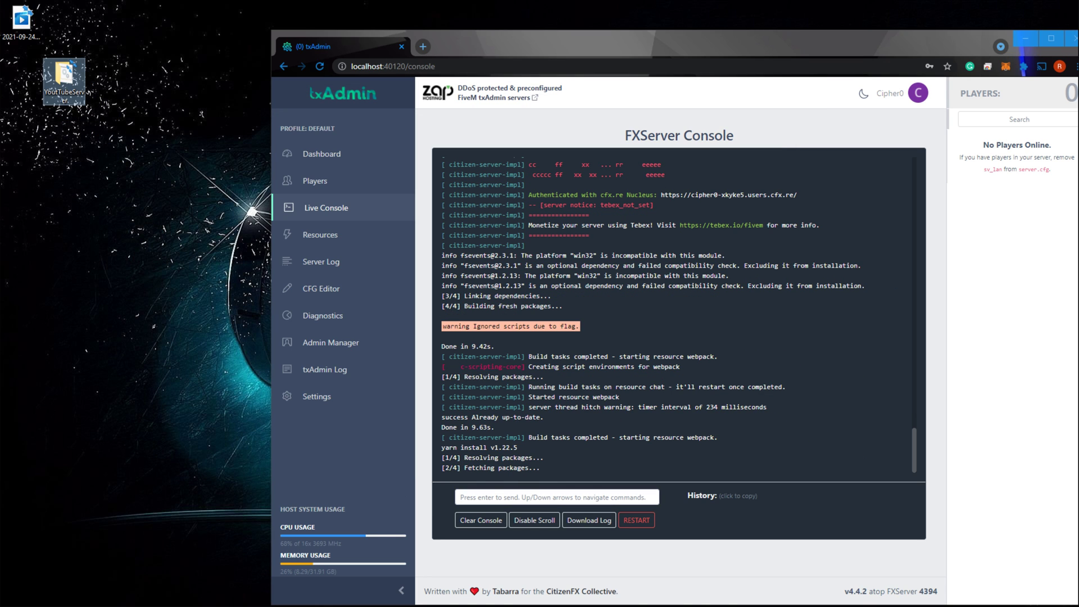
- Maximize the txAdmin window, restart the server from the Live Console with confirmation, and clear the console output
{"action": "double_click", "coordinate": [674, 44]}
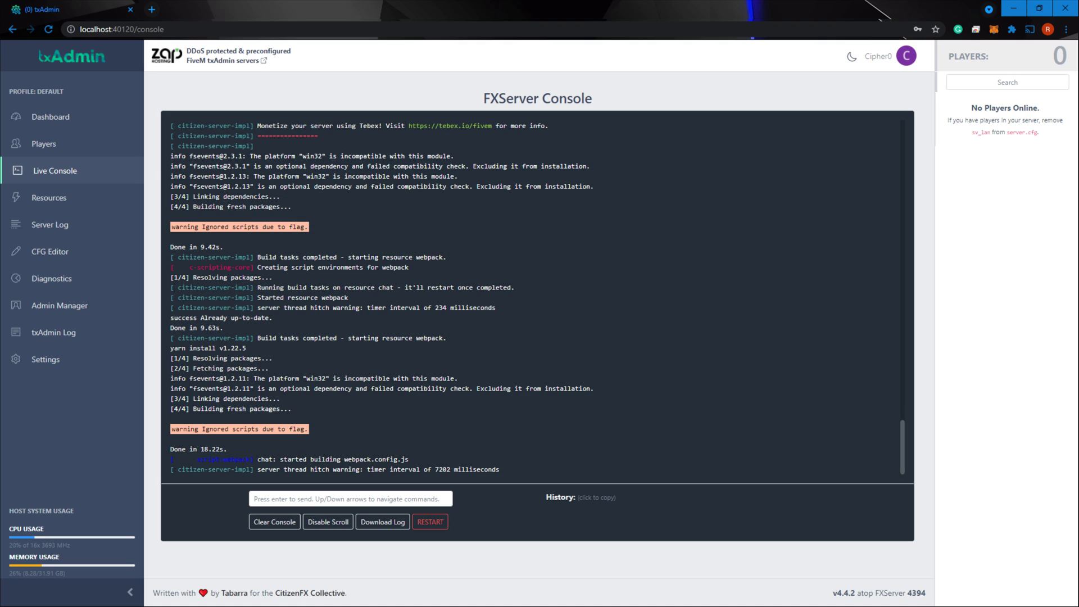
{"action": "mouse_move", "coordinate": [265, 469]}
{"action": "left_mouse_down"}
{"action": "mouse_move", "coordinate": [470, 469]}
{"action": "mouse_move", "coordinate": [251, 469]}
{"action": "left_mouse_up"}
{"action": "left_click", "coordinate": [470, 470]}
{"action": "left_click", "coordinate": [250, 469]}
{"action": "left_click", "coordinate": [430, 522]}
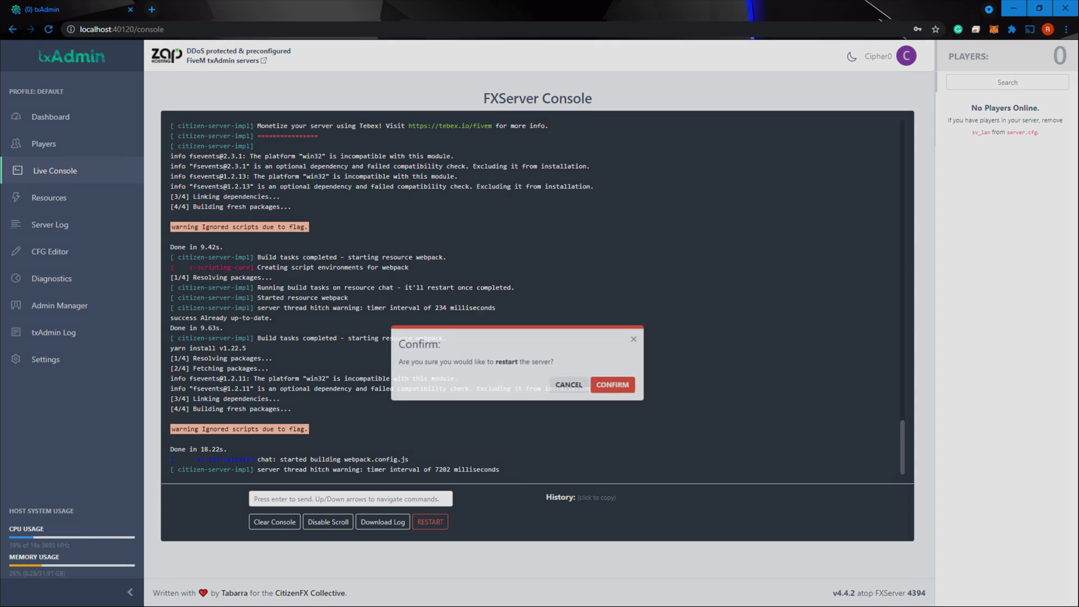
{"action": "left_click", "coordinate": [645, 348]}
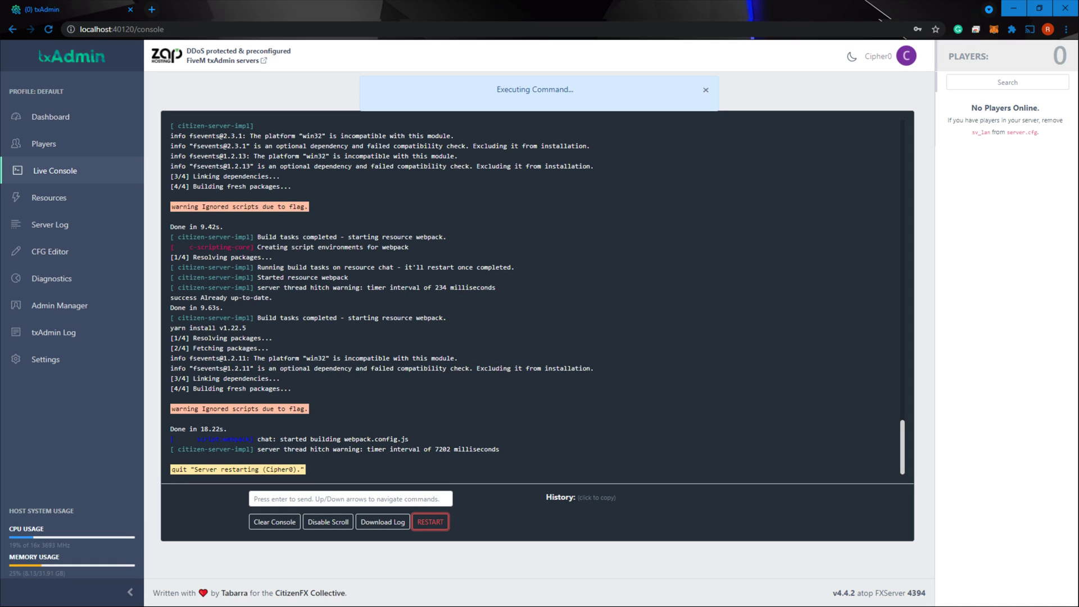
{"action": "left_click", "coordinate": [275, 521]}
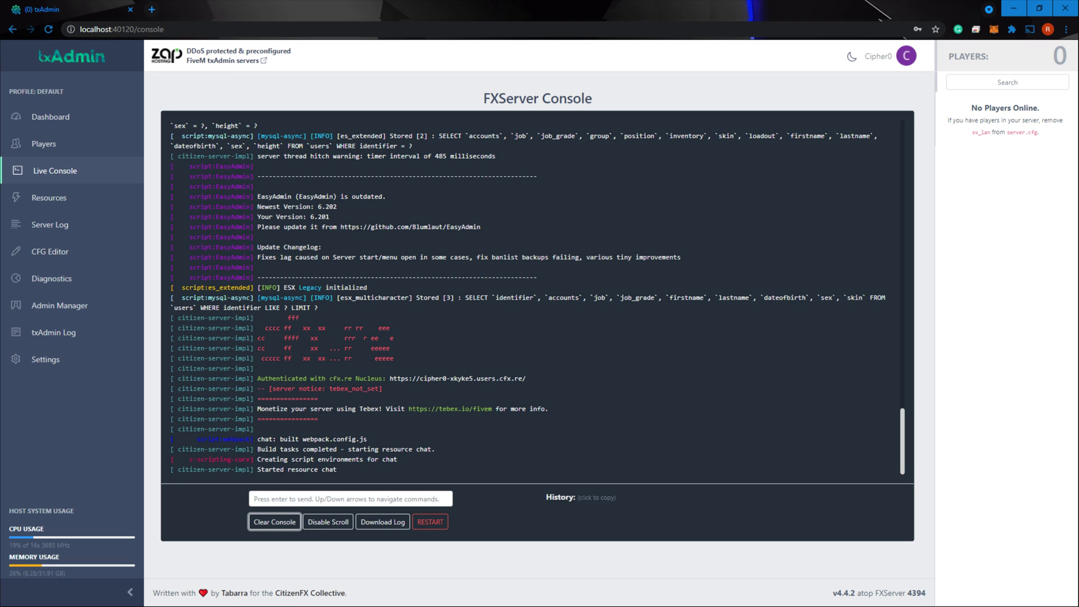
- Examine the console log for EasyAdmin's version notice, GitHub update link and changelog, and for the chat resource's start-up line
{"action": "left_click_drag", "start_coordinate": [480, 227], "coordinate": [341, 227]}
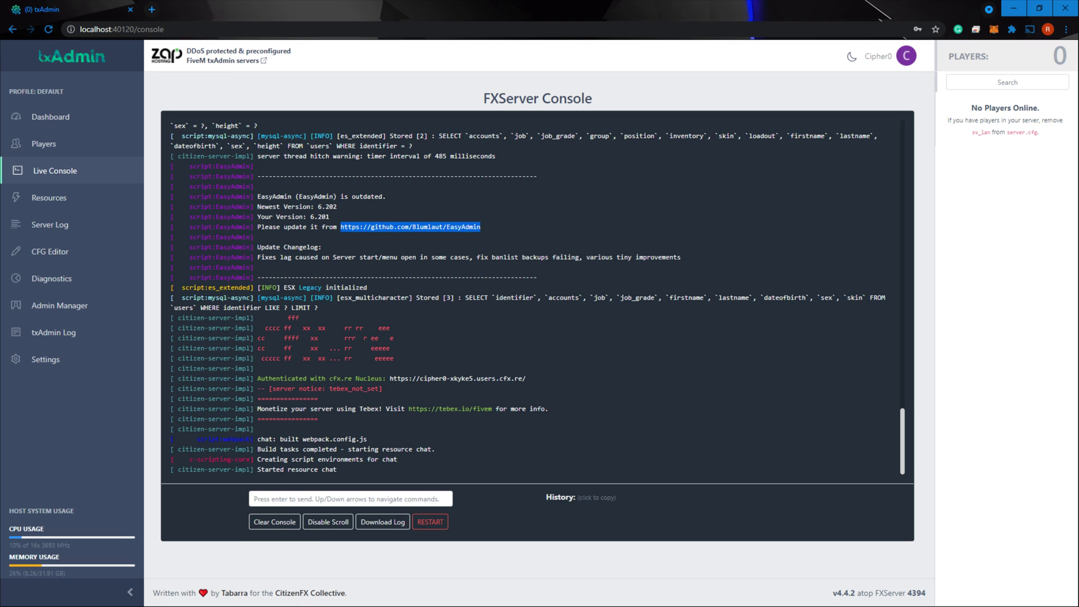
{"action": "left_click", "coordinate": [341, 226]}
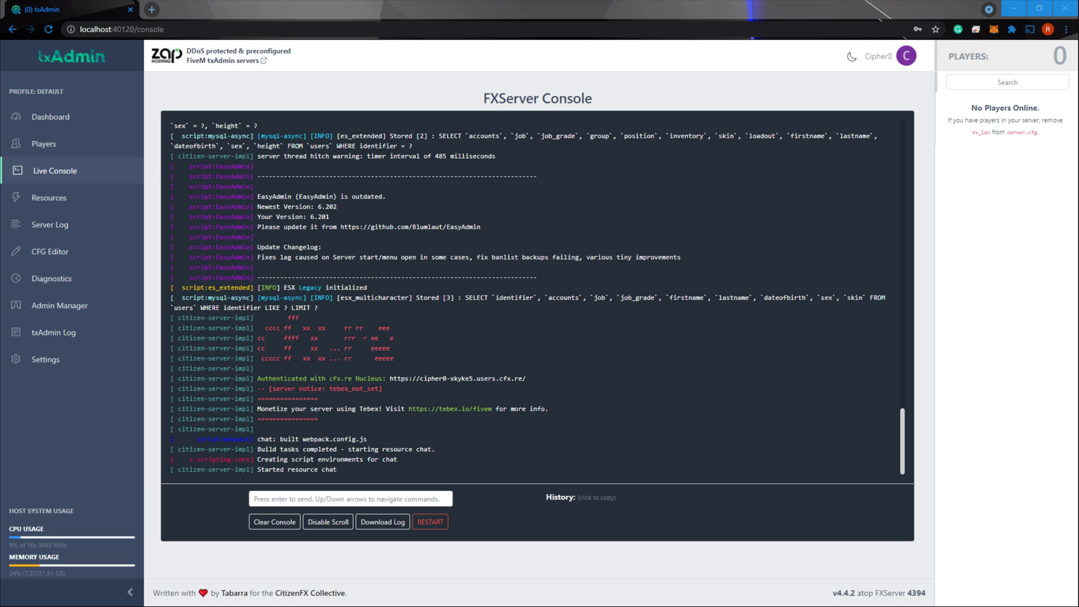
{"action": "scroll", "coordinate": [528, 298], "scroll_direction": "up", "scroll_amount": 4}
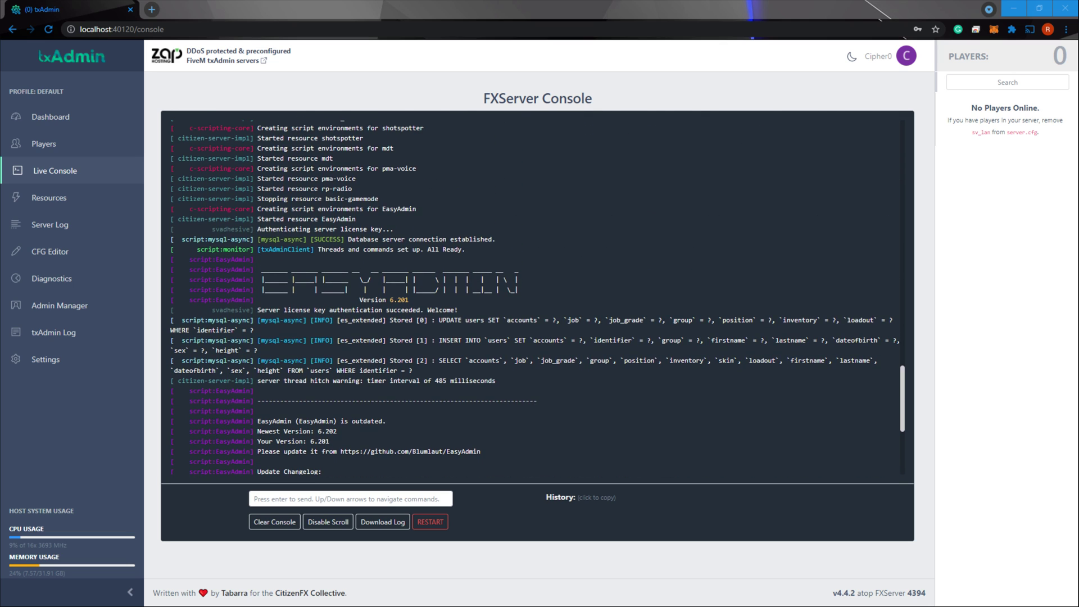
{"action": "scroll", "coordinate": [528, 298], "scroll_direction": "down", "scroll_amount": 1}
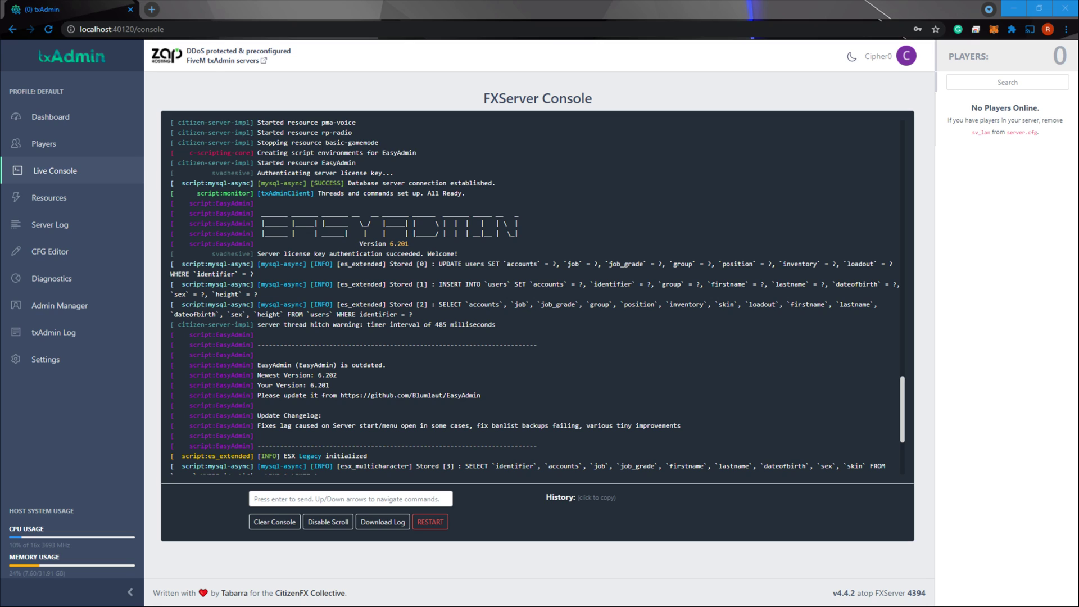
{"action": "left_click_drag", "start_coordinate": [382, 365], "coordinate": [333, 375]}
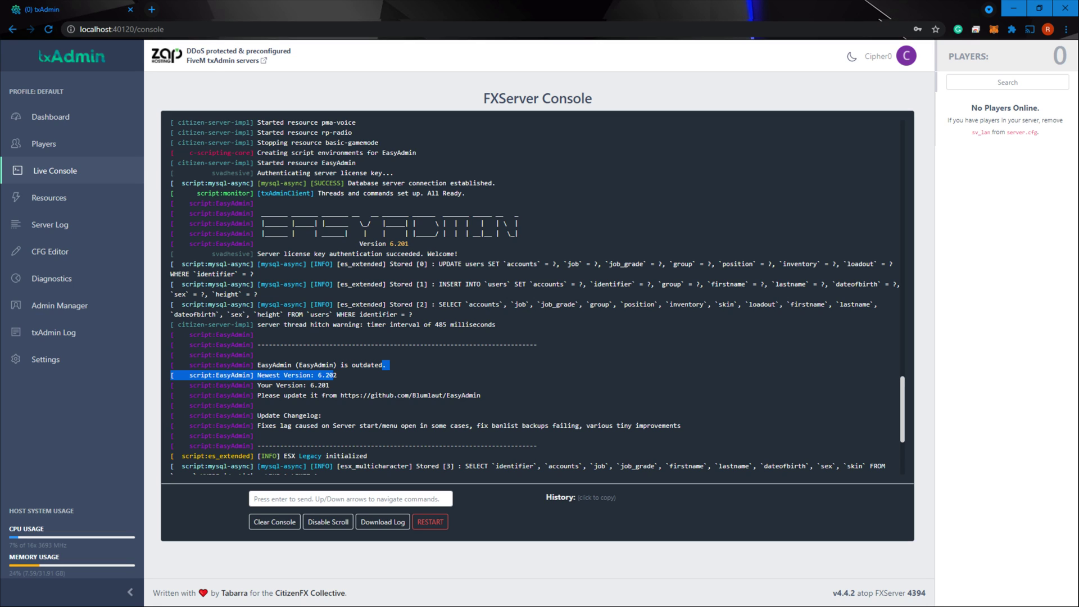
{"action": "left_click", "coordinate": [334, 375]}
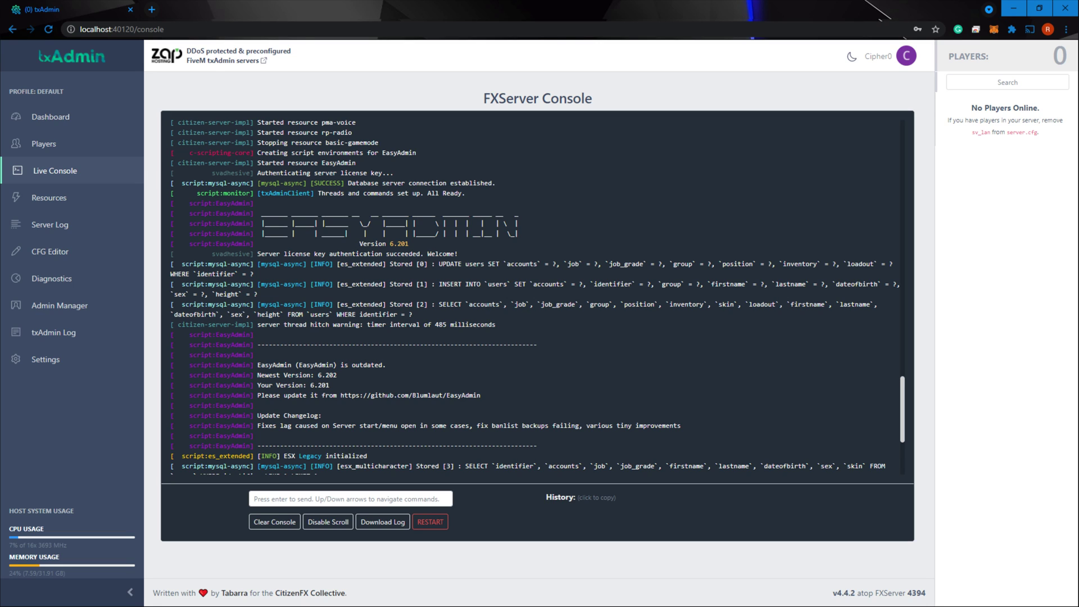
{"action": "left_click_drag", "start_coordinate": [484, 396], "coordinate": [341, 395]}
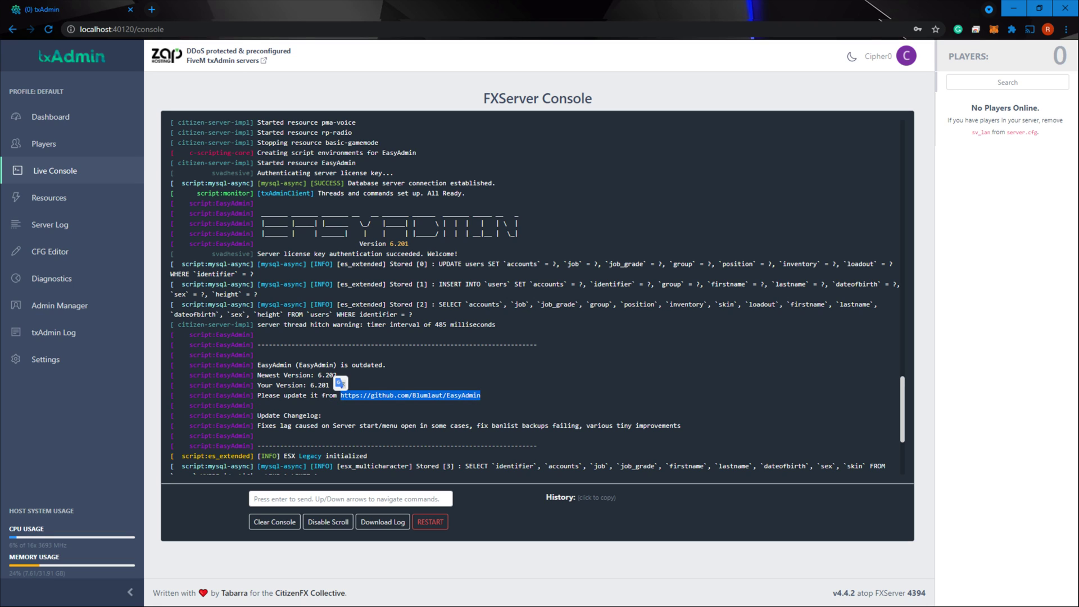
{"action": "left_click", "coordinate": [337, 395]}
{"action": "left_click_drag", "start_coordinate": [254, 426], "coordinate": [480, 426]}
{"action": "left_click", "coordinate": [481, 426]}
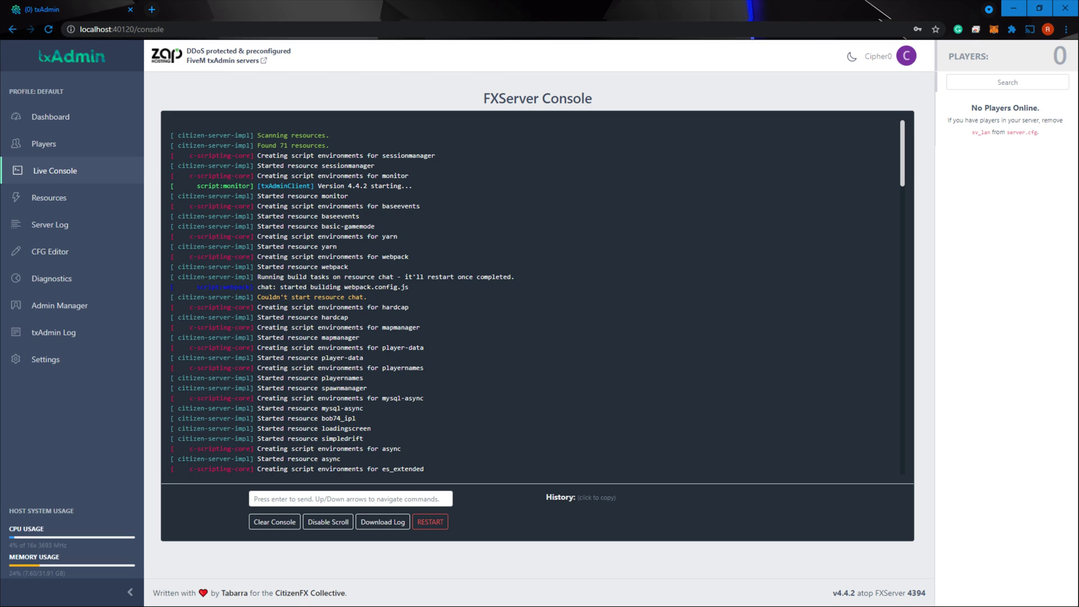
{"action": "left_click_drag", "start_coordinate": [367, 297], "coordinate": [257, 297]}
{"action": "left_click", "coordinate": [257, 297]}
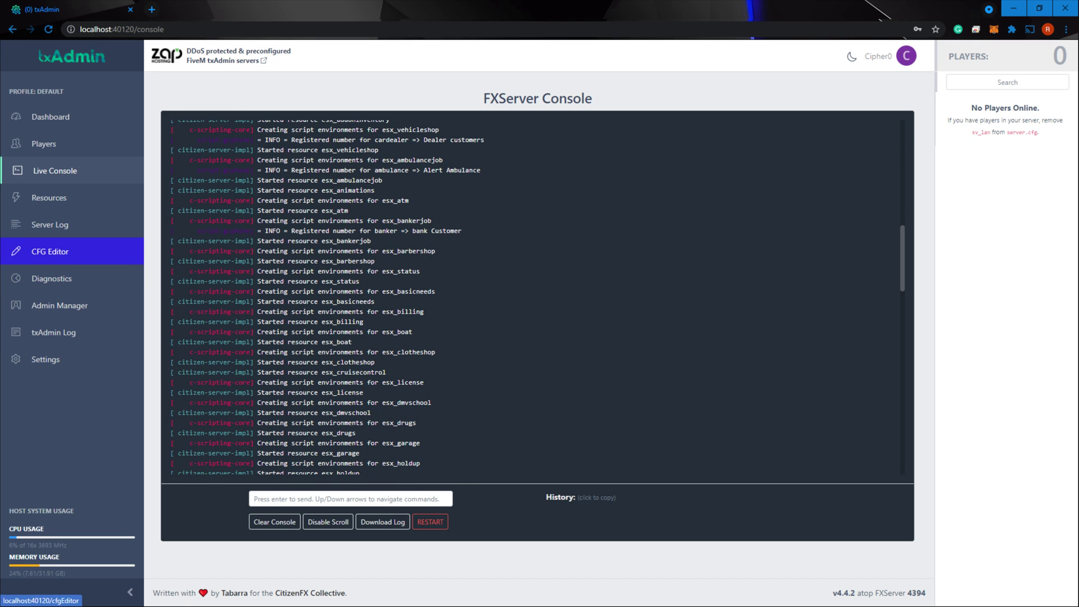
- In the server config file, add the line "ensure chat" below "ensure simpledrift" under Default & Standalone resources
{"action": "left_click", "coordinate": [50, 251]}
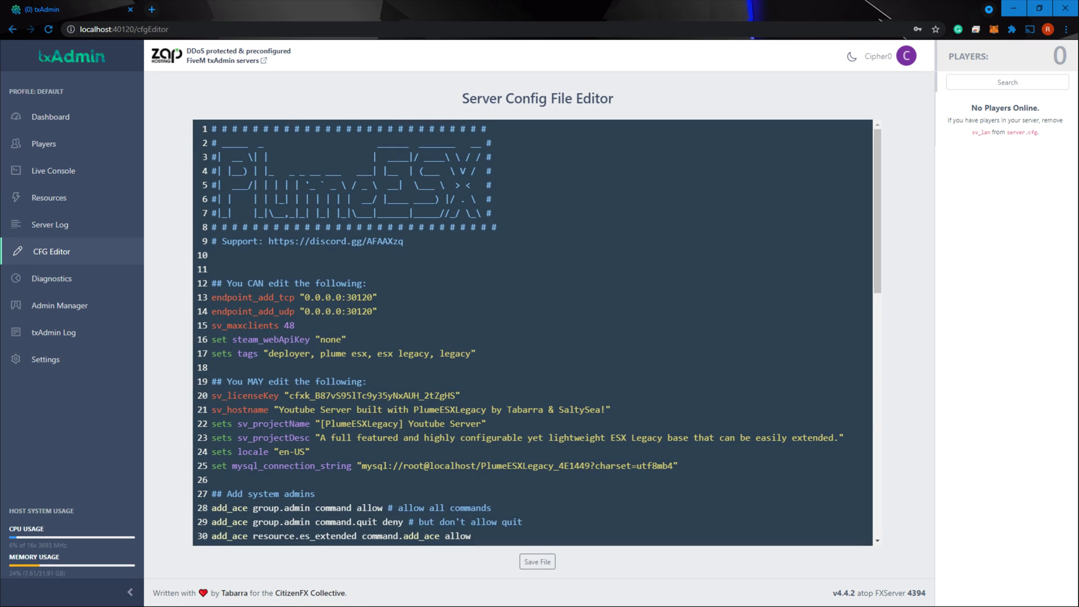
{"action": "scroll", "coordinate": [533, 331], "scroll_direction": "down", "scroll_amount": 6}
{"action": "scroll", "coordinate": [533, 332], "scroll_direction": "down", "scroll_amount": 4}
{"action": "scroll", "coordinate": [533, 332], "scroll_direction": "up", "scroll_amount": 3}
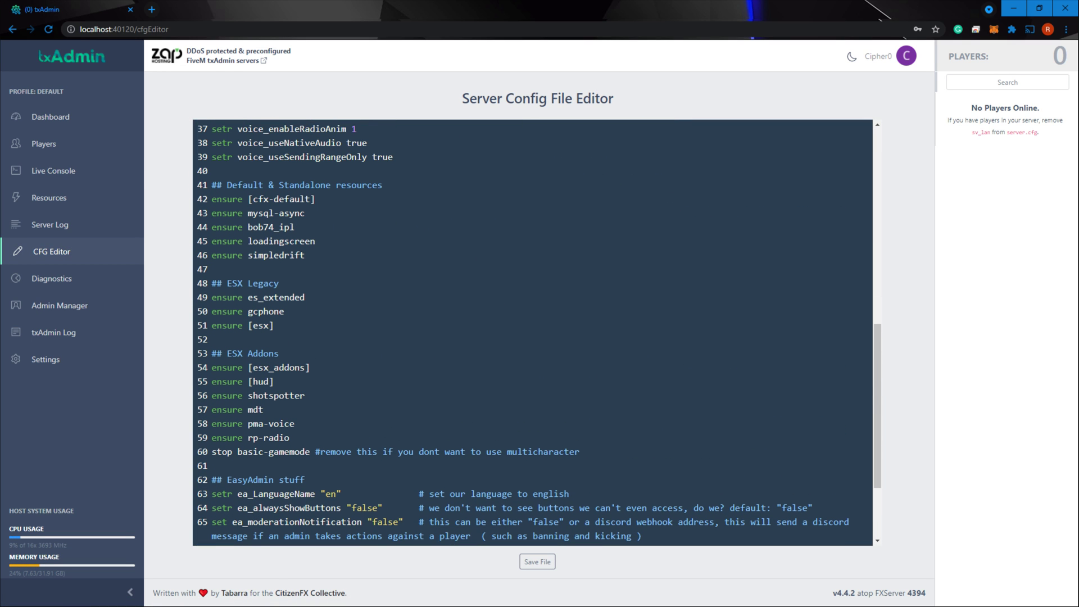
{"action": "scroll", "coordinate": [533, 331], "scroll_direction": "down", "scroll_amount": 1}
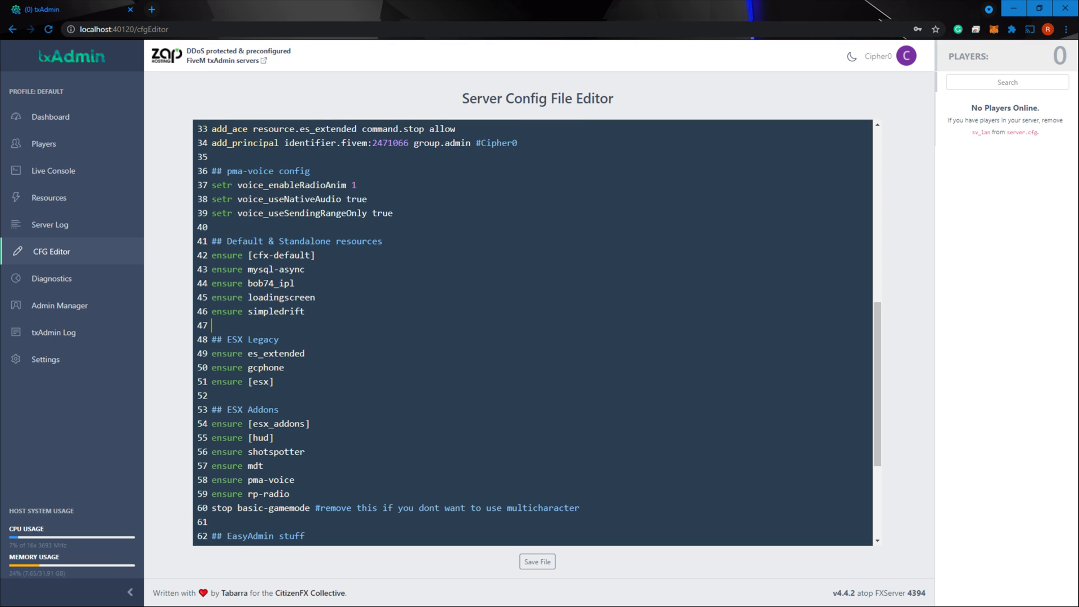
{"action": "key", "text": "Return"}
{"action": "type", "text": "ensure chat"}
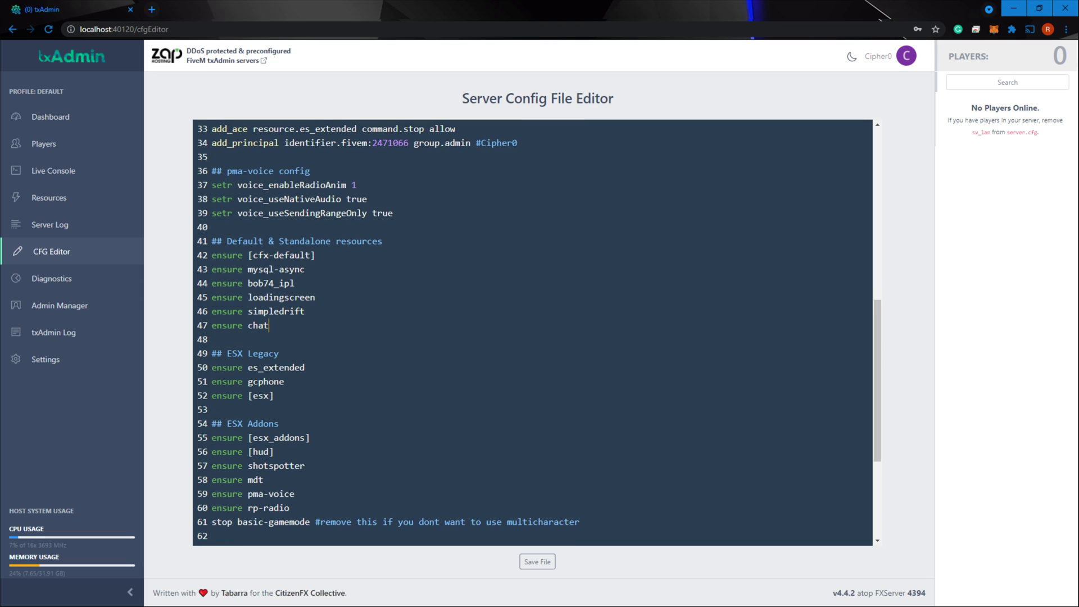
{"action": "scroll", "coordinate": [533, 331], "scroll_direction": "up", "scroll_amount": 7}
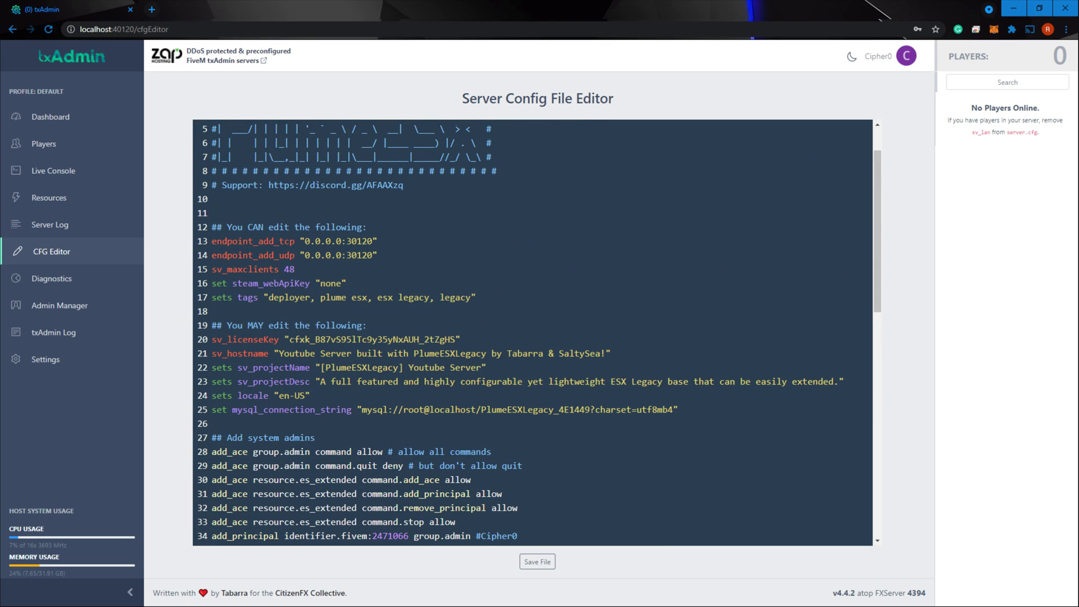
- Remove the "ensure chat" line below "ensure simpledrift" from the server config file
{"action": "scroll", "coordinate": [533, 331], "scroll_direction": "down", "scroll_amount": 10}
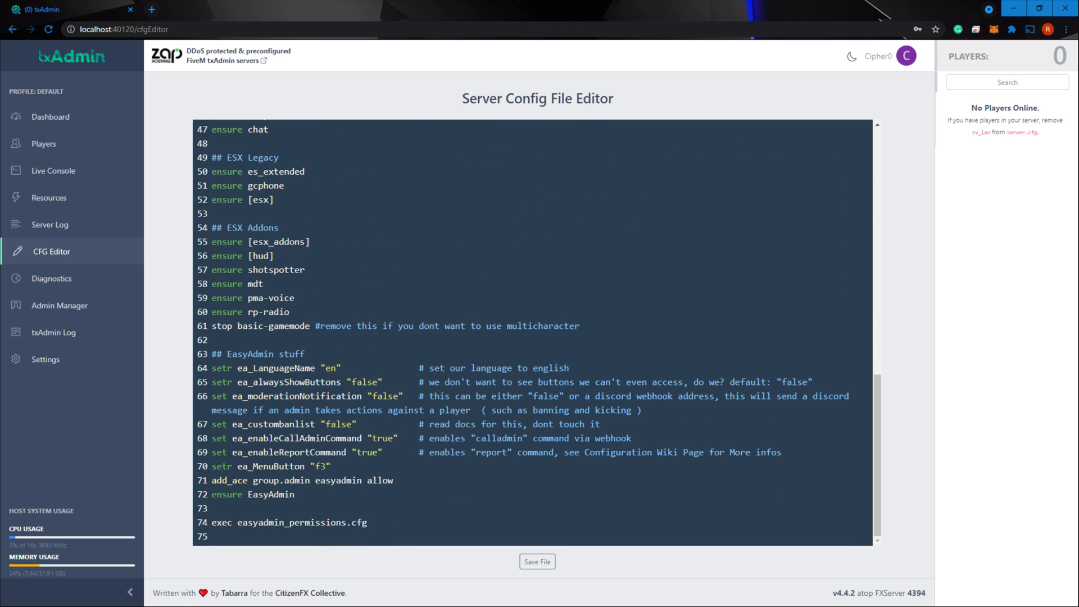
{"action": "scroll", "coordinate": [533, 331], "scroll_direction": "up", "scroll_amount": 1}
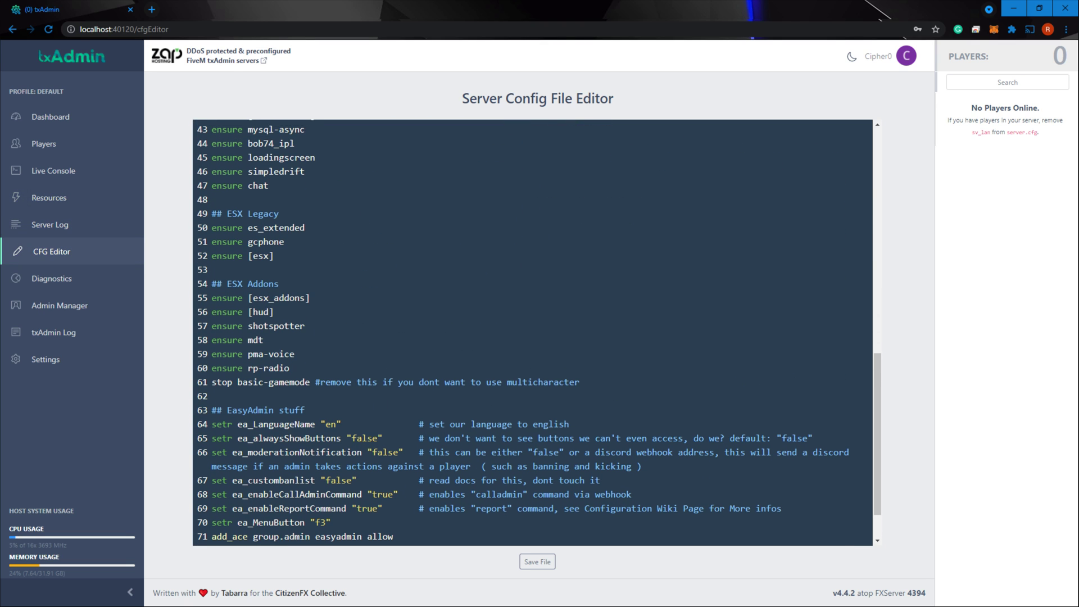
{"action": "key", "text": "BackSpace"}
{"action": "key", "text": "BackSpace"}
{"action": "key", "text": "BackSpace"}
{"action": "key", "text": "BackSpace"}
{"action": "key", "text": "BackSpace"}
{"action": "key", "text": "BackSpace"}
{"action": "key", "text": "BackSpace"}
{"action": "key", "text": "BackSpace"}
{"action": "key", "text": "BackSpace"}
{"action": "key", "text": "BackSpace"}
{"action": "key", "text": "BackSpace"}
{"action": "key", "text": "BackSpace"}
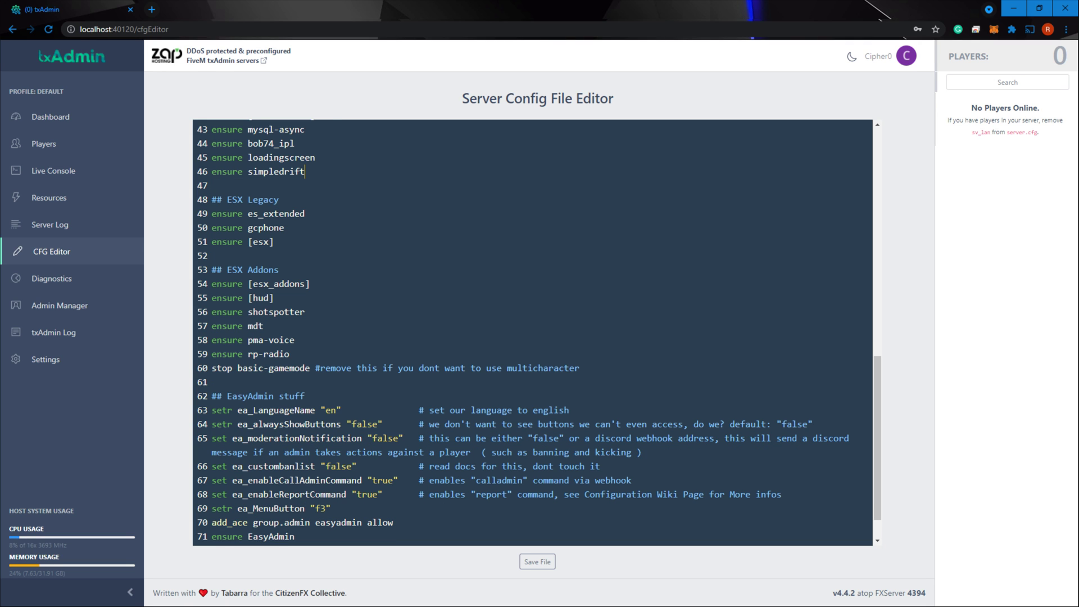
- Check the Live Console, and read the txAdmin version notice on the Dashboard
{"action": "left_click", "coordinate": [54, 170]}
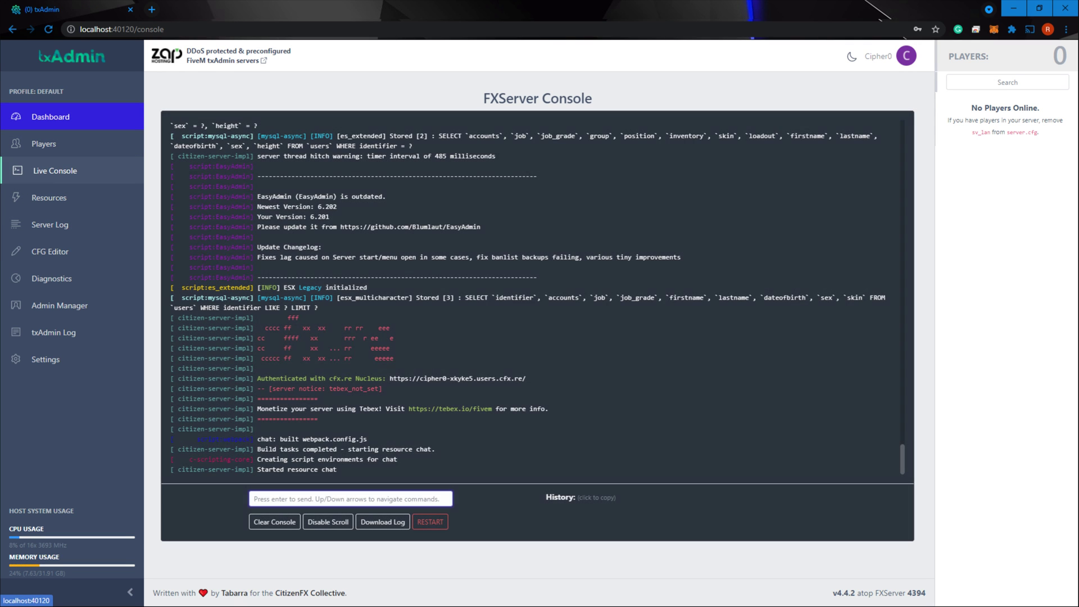
{"action": "left_click", "coordinate": [52, 116]}
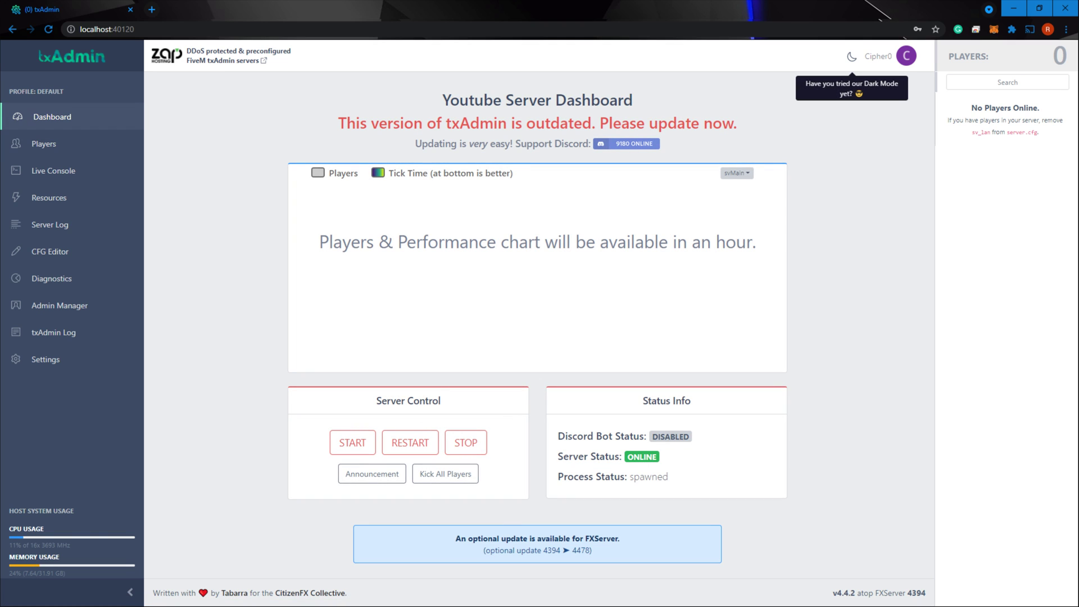
{"action": "left_click_drag", "start_coordinate": [346, 123], "coordinate": [600, 123]}
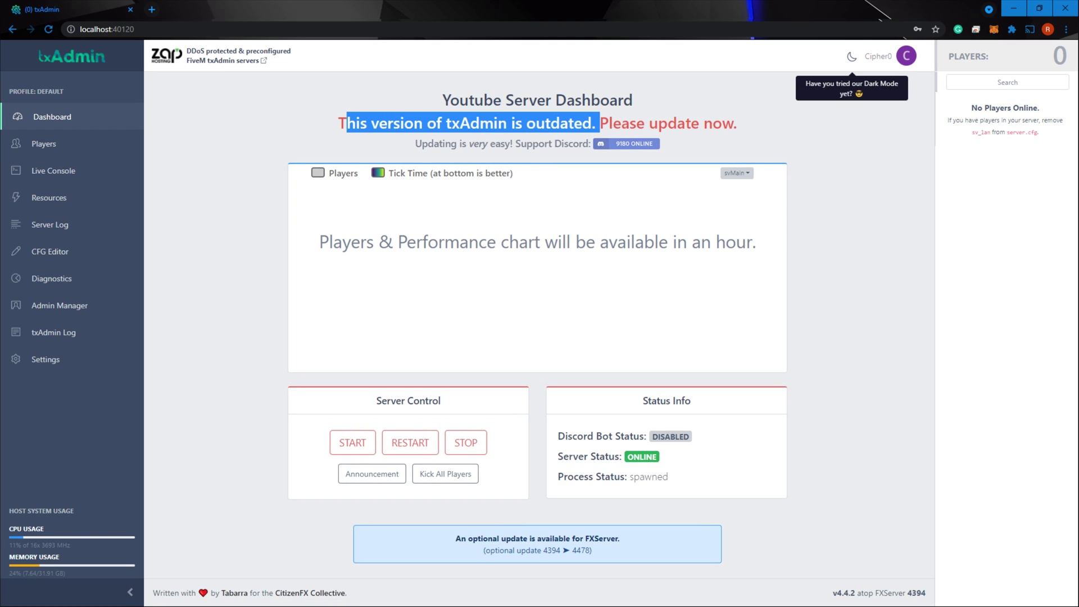
{"action": "left_click", "coordinate": [600, 123]}
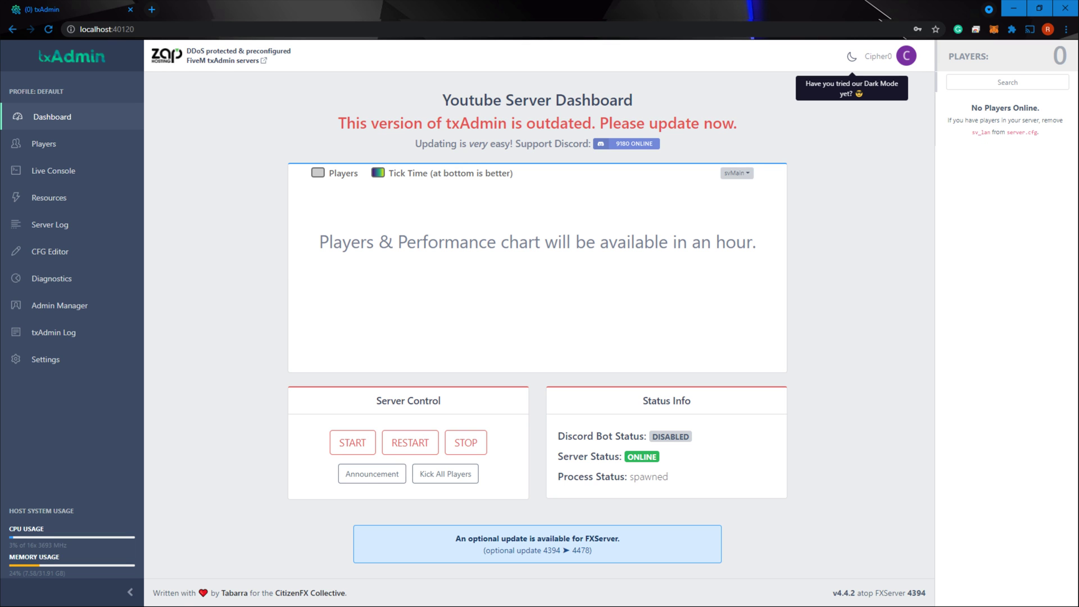
- Restore the browser window to a smaller size, stop the server from the Dashboard with confirmation, and position the window clear of the desktop icons
{"action": "left_click_drag", "start_coordinate": [298, 11], "coordinate": [350, 14]}
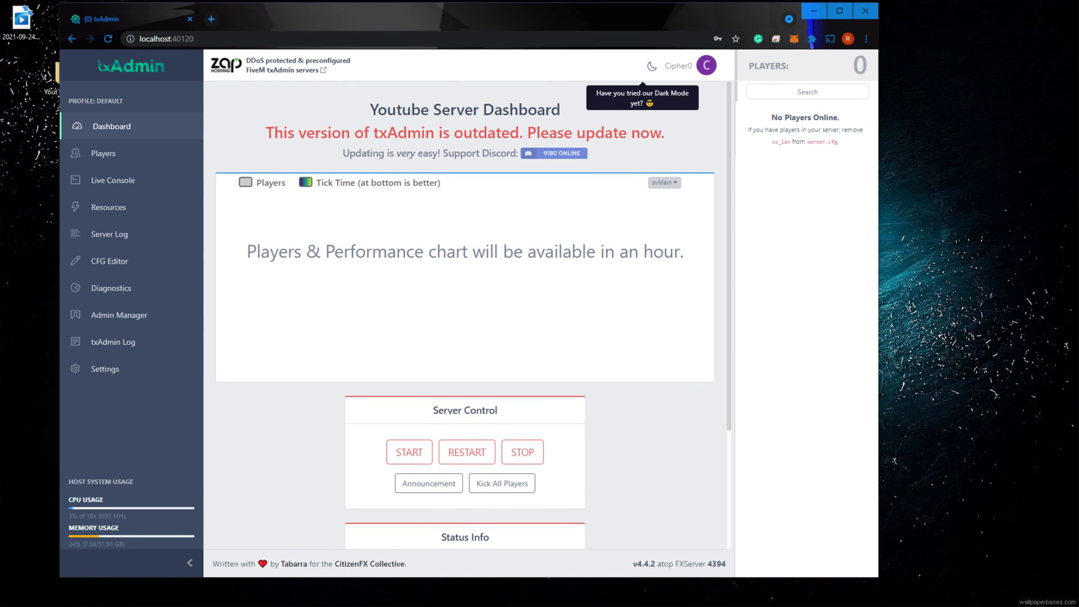
{"action": "left_click", "coordinate": [523, 452]}
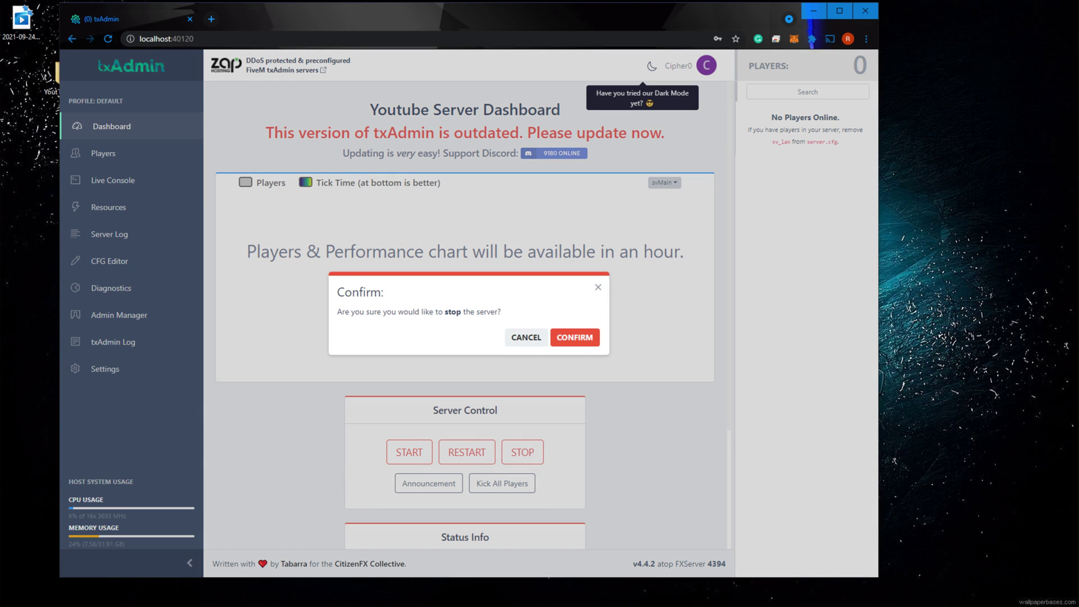
{"action": "key", "text": "Return"}
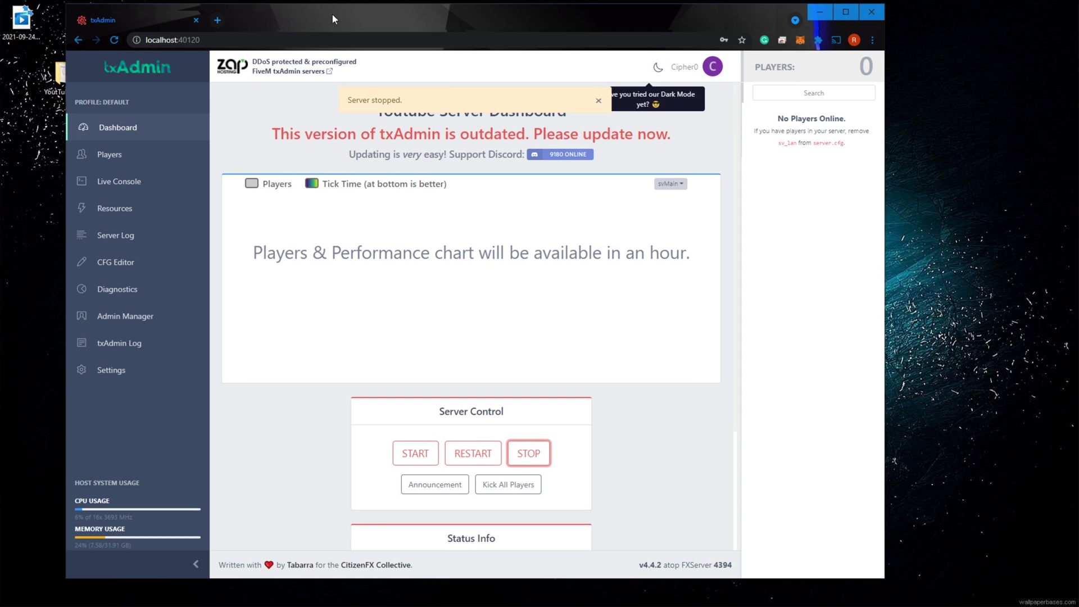
{"action": "left_click_drag", "start_coordinate": [332, 15], "coordinate": [562, 21]}
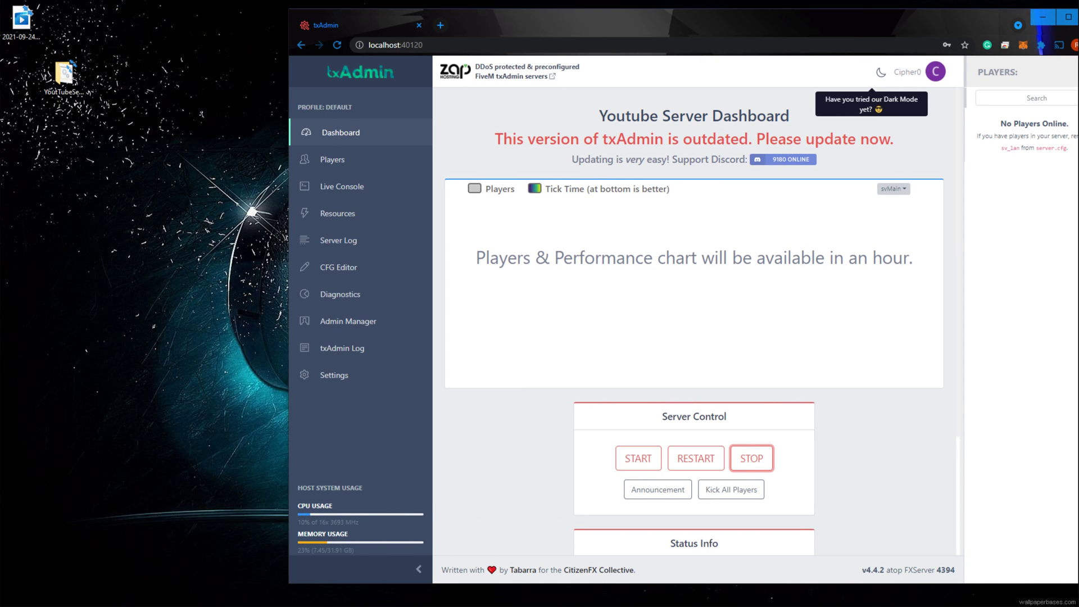
{"action": "left_click_drag", "start_coordinate": [562, 20], "coordinate": [427, 39]}
- Go to the FiveM Windows server artifacts page and download and open build 4596
{"action": "left_click", "coordinate": [428, 63]}
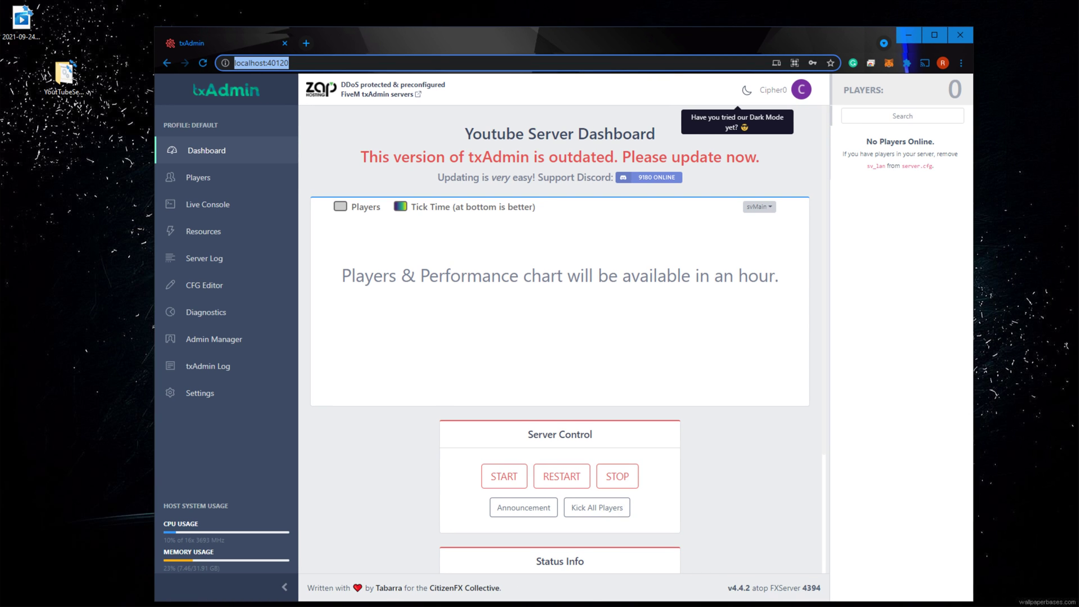
{"action": "type", "text": "fivem"}
{"action": "key", "text": "Down"}
{"action": "key", "text": "Down"}
{"action": "key", "text": "Down"}
{"action": "key", "text": "Down"}
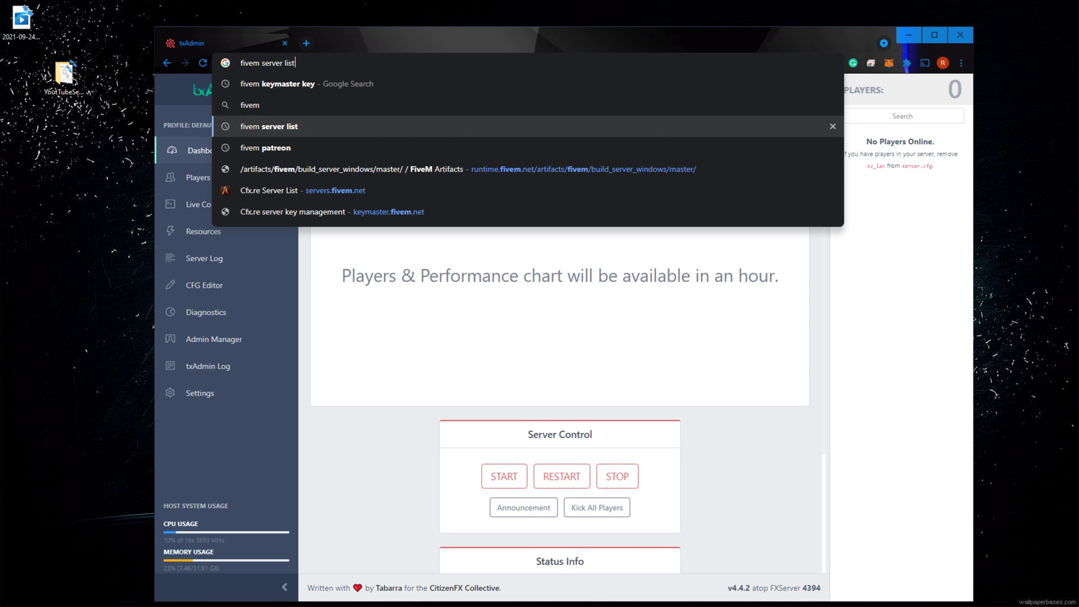
{"action": "key", "text": "Return"}
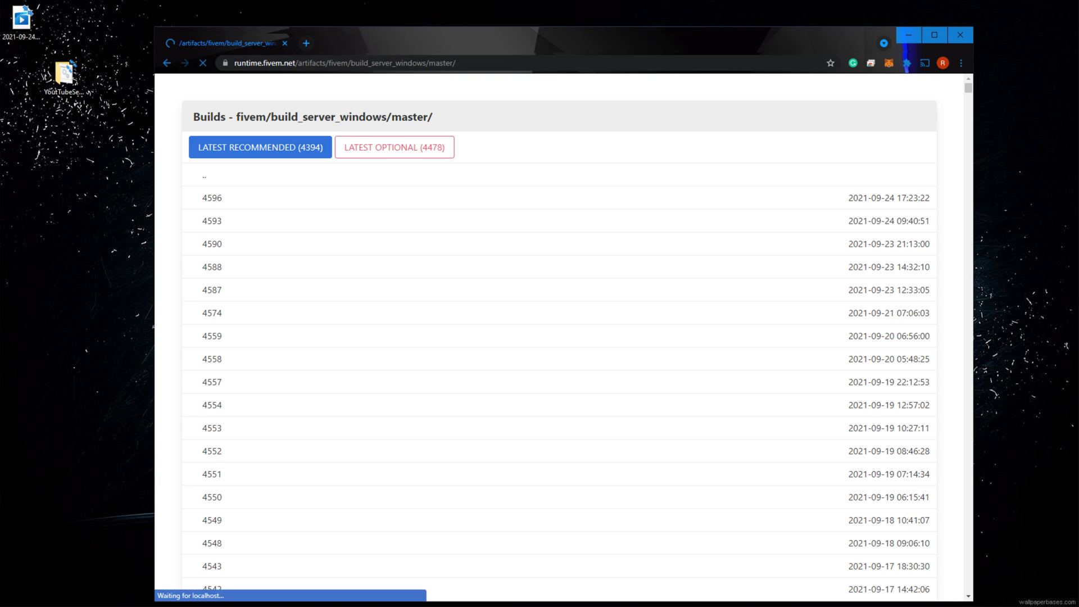
{"action": "left_click_drag", "start_coordinate": [441, 48], "coordinate": [456, 36]}
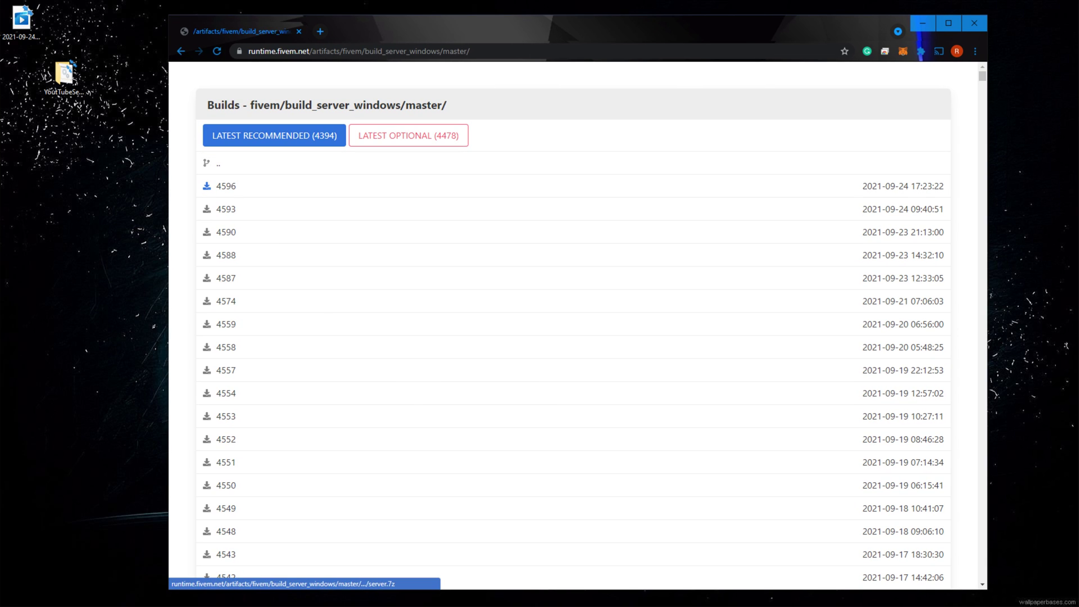
{"action": "left_click_drag", "start_coordinate": [369, 34], "coordinate": [447, 28]}
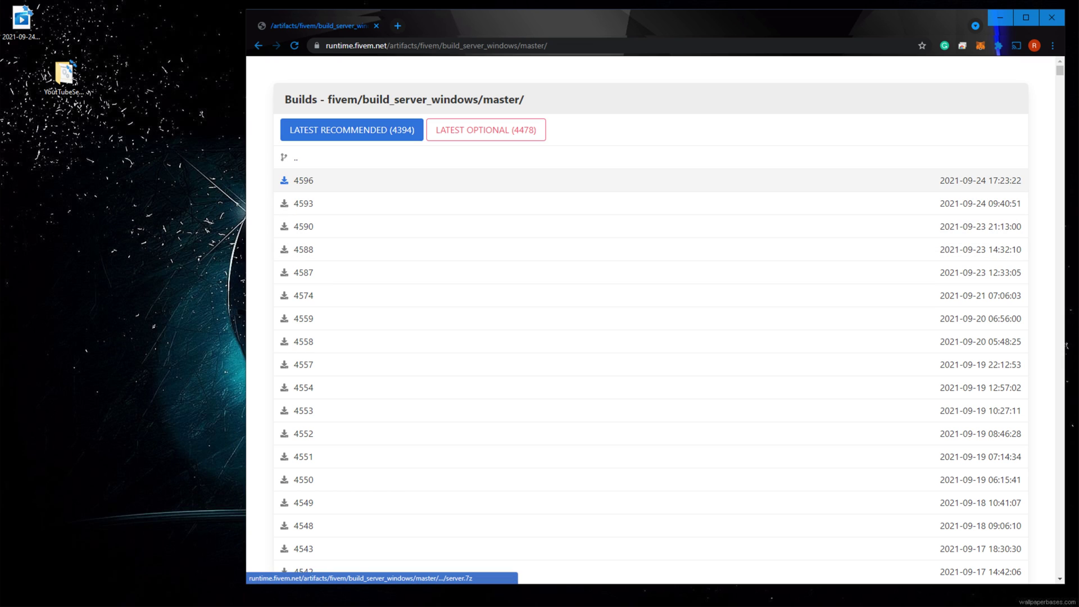
{"action": "left_click", "coordinate": [303, 180]}
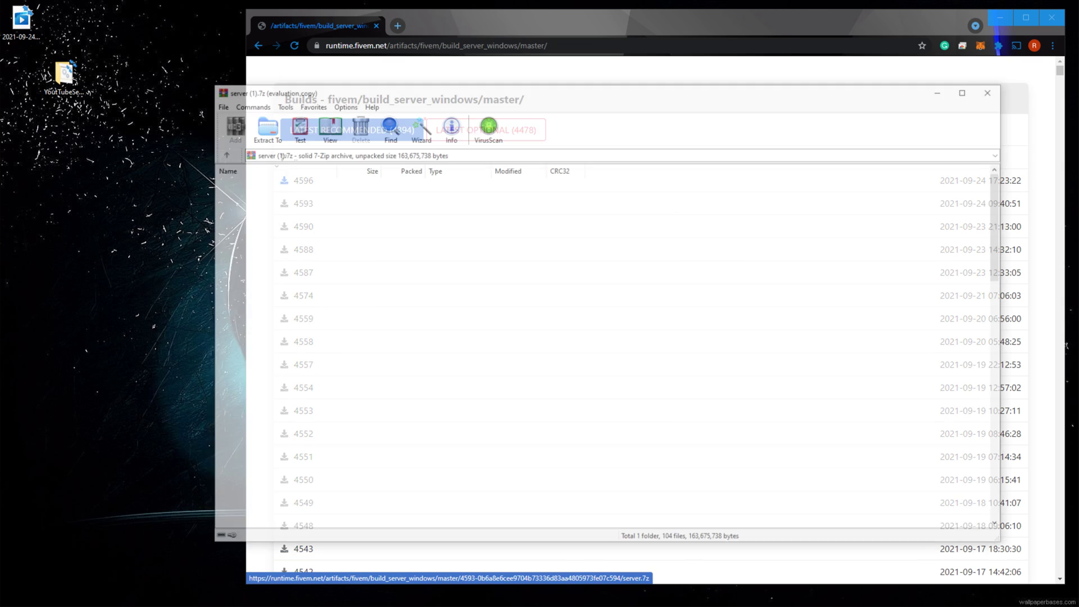
- Open the server folder inside YoutTubeServer, place its window beside the archive, and dismiss the WinRAR licence reminder
{"action": "double_click", "coordinate": [64, 77]}
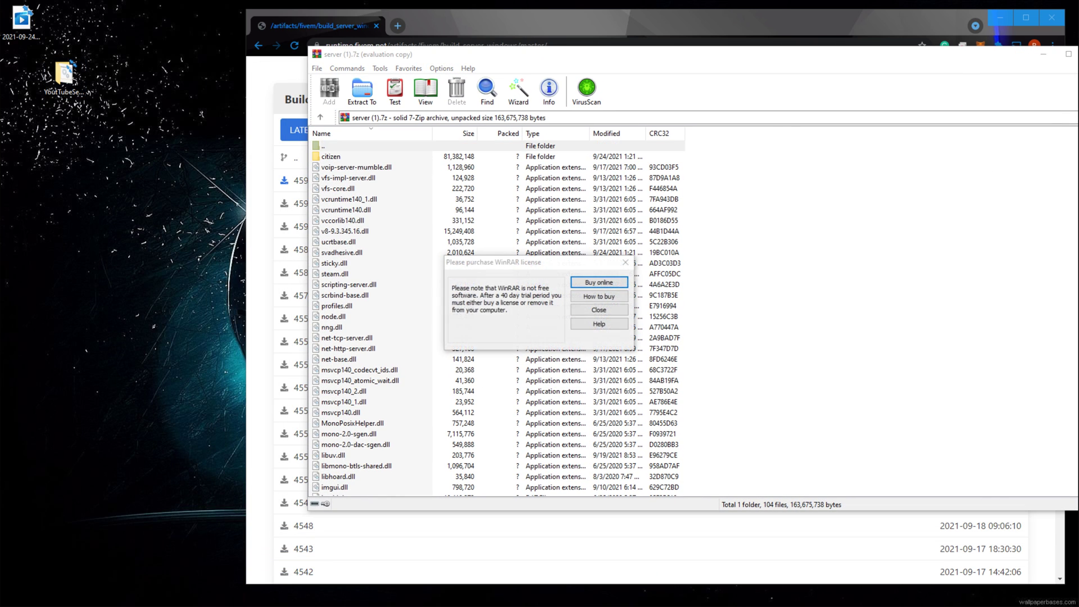
{"action": "left_click", "coordinate": [275, 249]}
{"action": "double_click", "coordinate": [275, 248]}
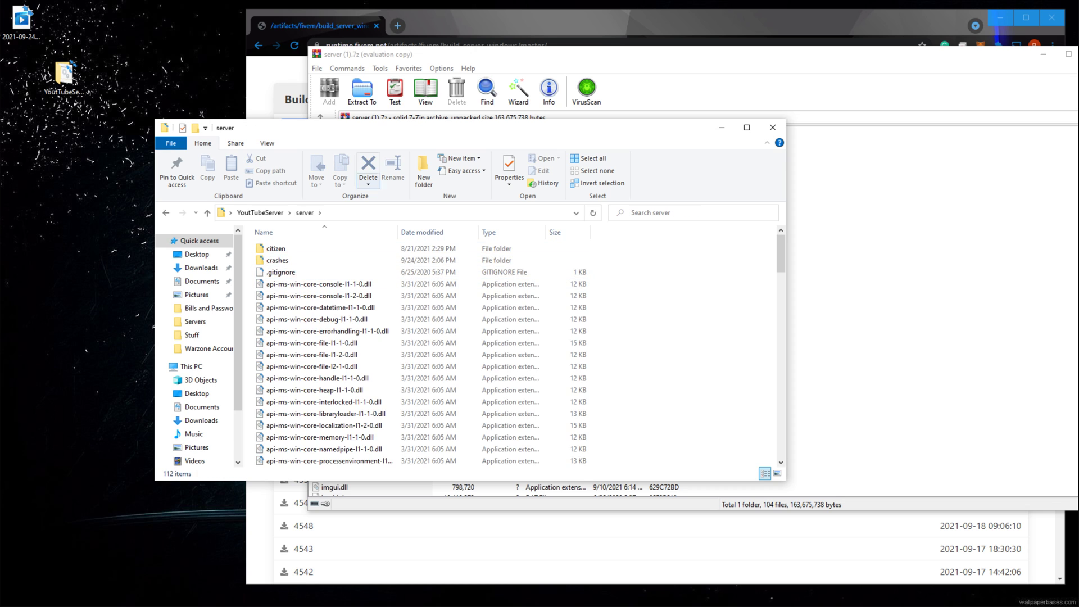
{"action": "left_click_drag", "start_coordinate": [393, 128], "coordinate": [166, 137]}
{"action": "left_click", "coordinate": [598, 311]}
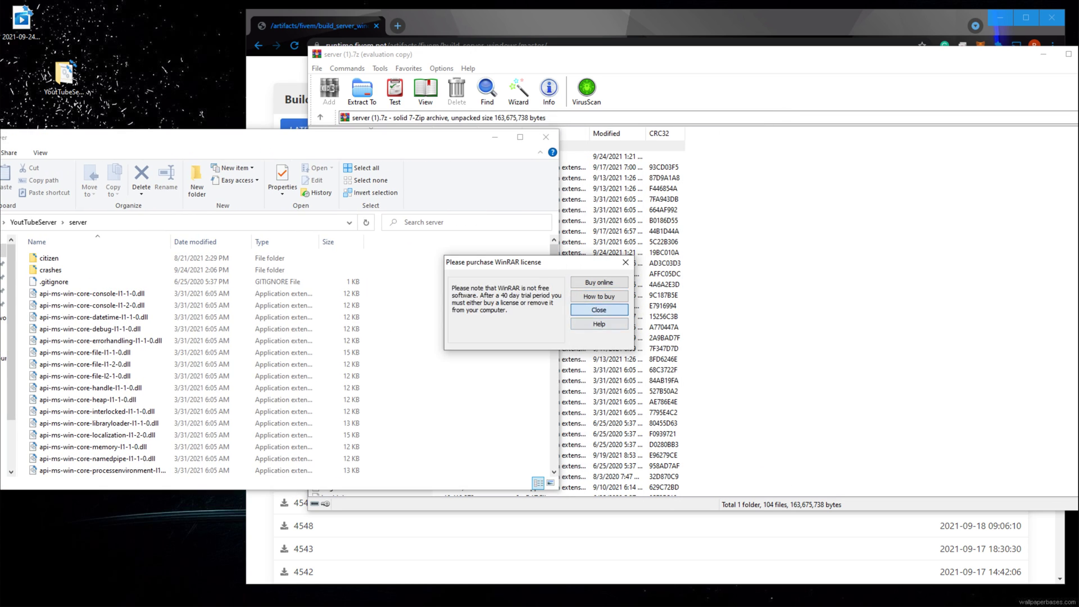
- Try to move all files from the downloaded archive into the server folder, replacing existing files and granting administrator permission
{"action": "key", "text": "ctrl+a"}
{"action": "left_click_drag", "start_coordinate": [597, 316], "coordinate": [214, 337]}
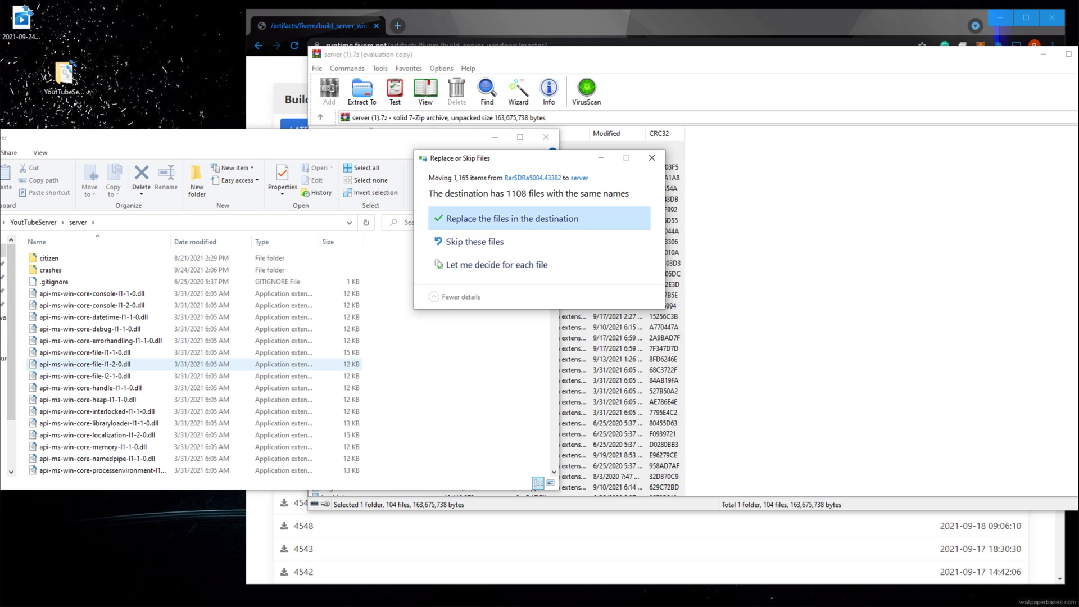
{"action": "left_click", "coordinate": [512, 219]}
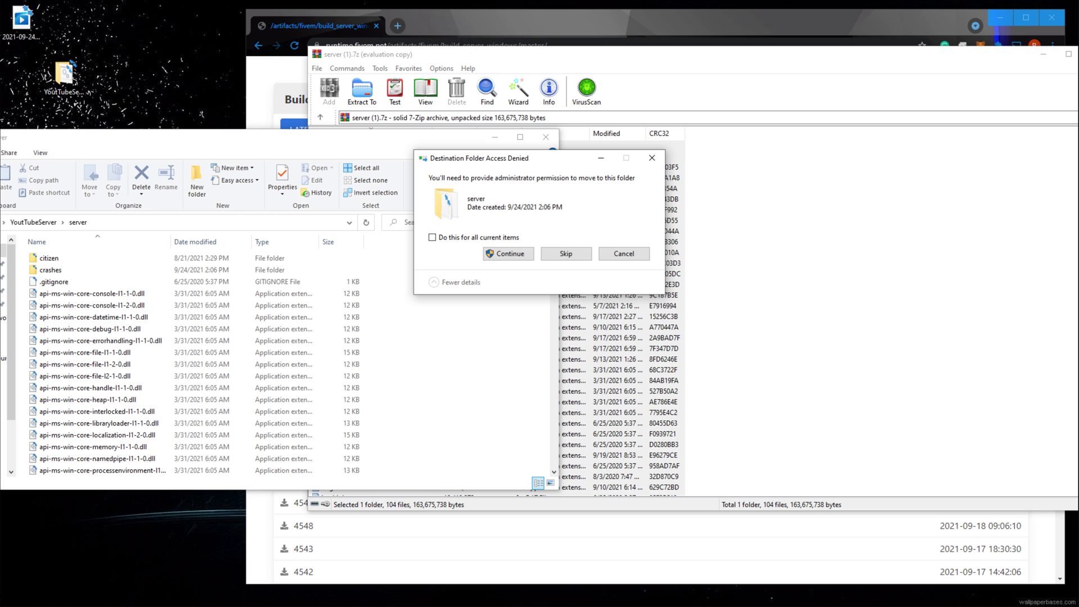
{"action": "key", "text": "Return"}
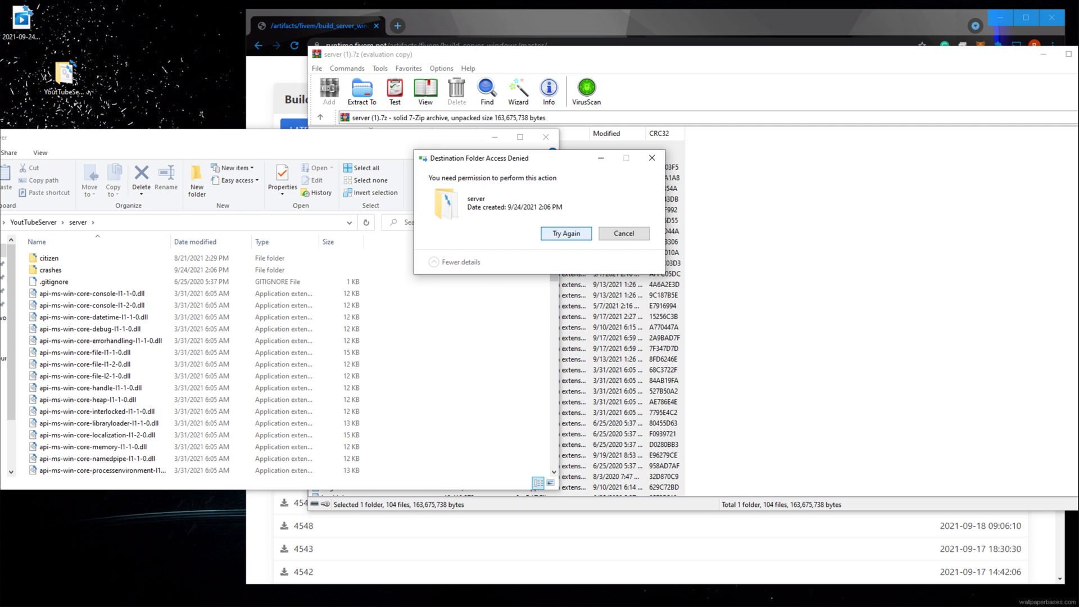
{"action": "key", "text": "Return"}
- Close the exited Cfx.re server console and retry moving the archive files into the server folder
{"action": "key", "text": "alt+Tab"}
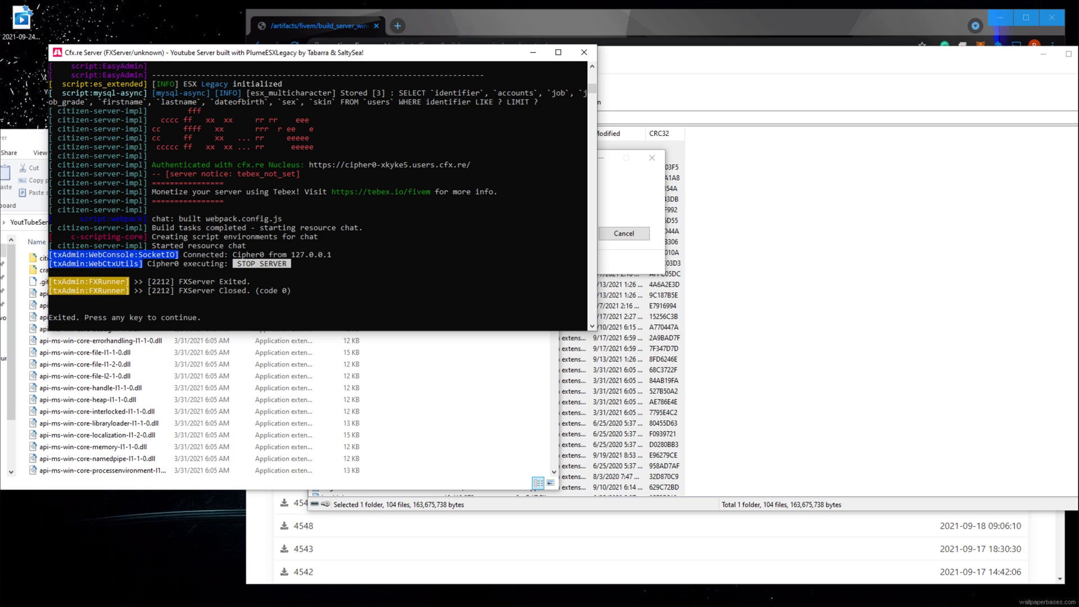
{"action": "key", "text": "Return"}
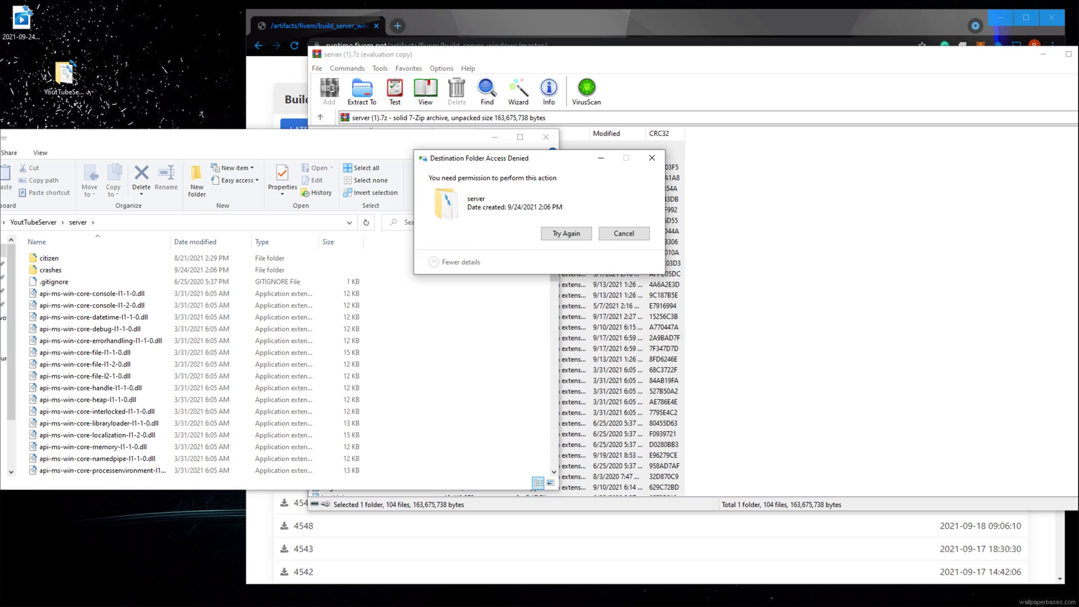
{"action": "left_click", "coordinate": [564, 234]}
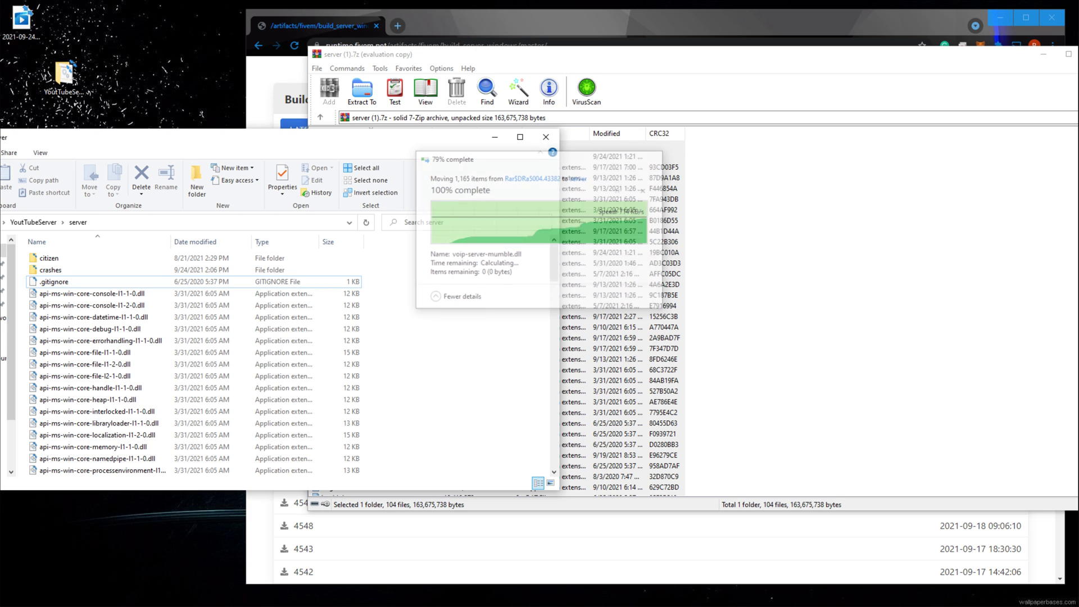
- Close the WinRAR archive and the browser with the artifacts page
{"action": "left_click_drag", "start_coordinate": [675, 54], "coordinate": [274, 101]}
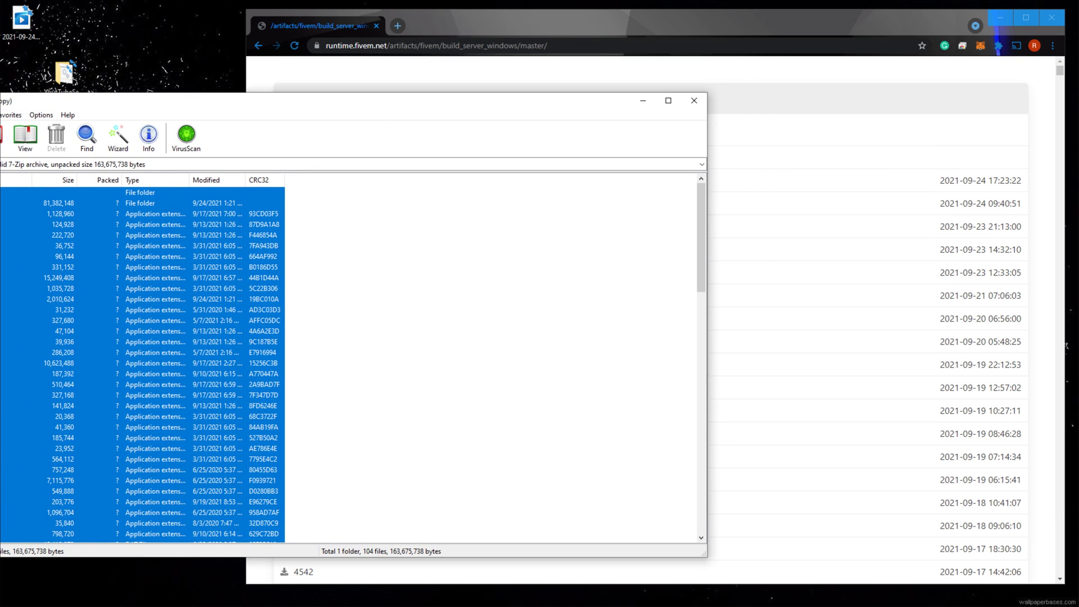
{"action": "left_click", "coordinate": [694, 101]}
{"action": "left_click", "coordinate": [1052, 18]}
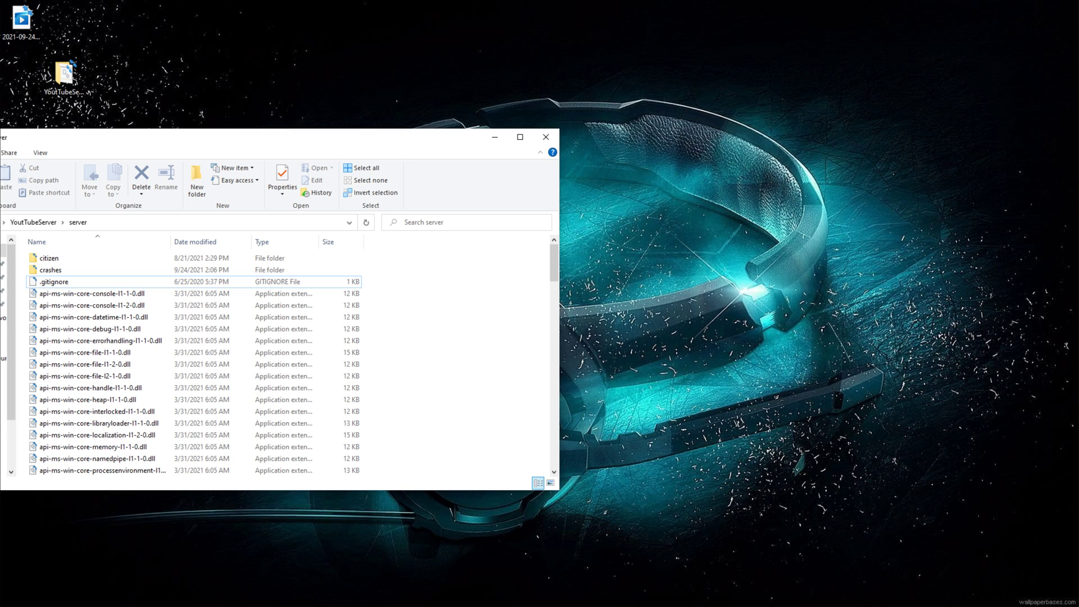
- Bring the folder window fully into view, return to the YoutTubeServer folder, and move its desktop icon further down
{"action": "left_click_drag", "start_coordinate": [270, 137], "coordinate": [654, 91]}
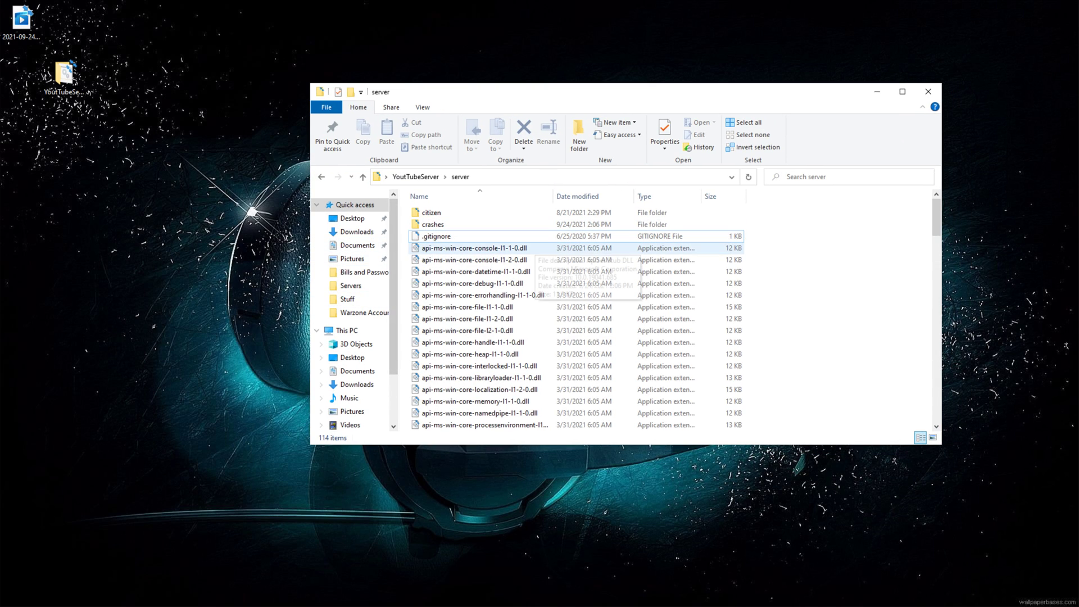
{"action": "key", "text": "alt+Left"}
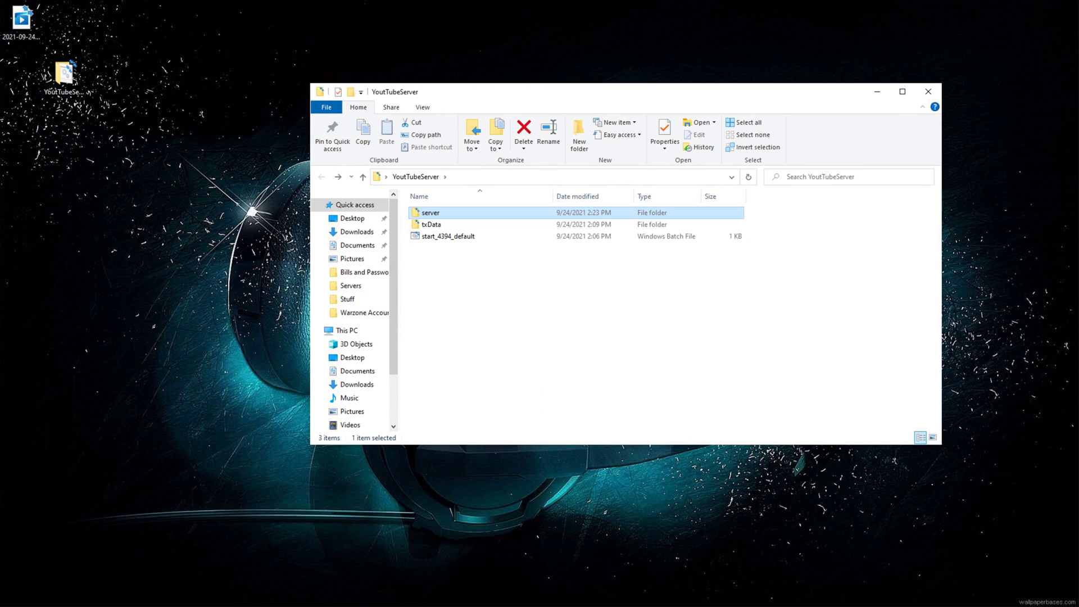
{"action": "left_click_drag", "start_coordinate": [470, 101], "coordinate": [440, 103]}
{"action": "left_click_drag", "start_coordinate": [64, 75], "coordinate": [68, 135]}
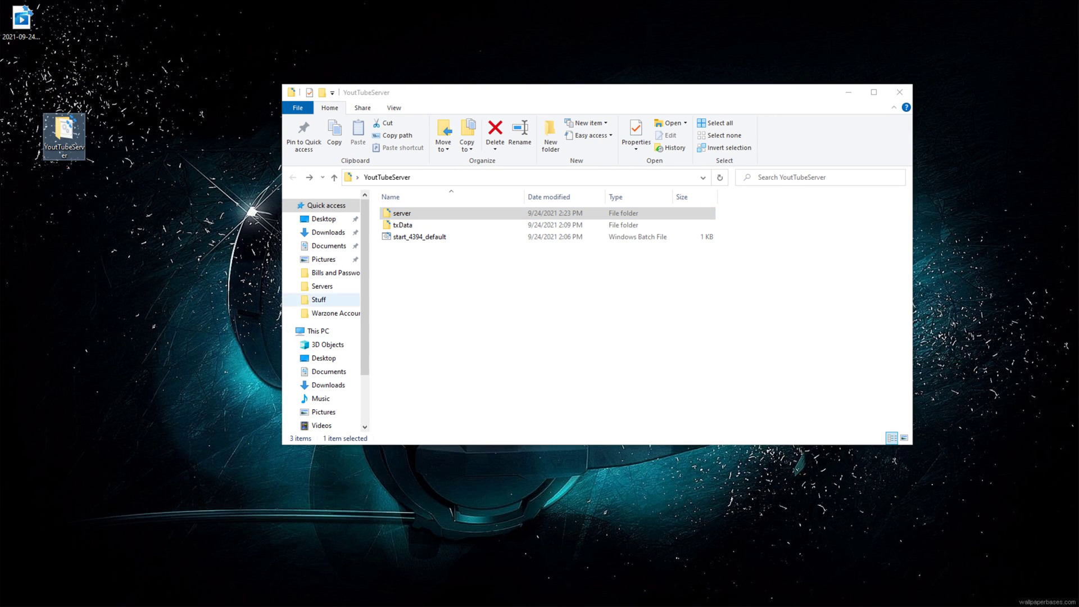
{"action": "left_click", "coordinate": [461, 286]}
- Look through txData, PlumeESXLegacy_4E1449.base and its resources folder, and return to txData
{"action": "double_click", "coordinate": [402, 225]}
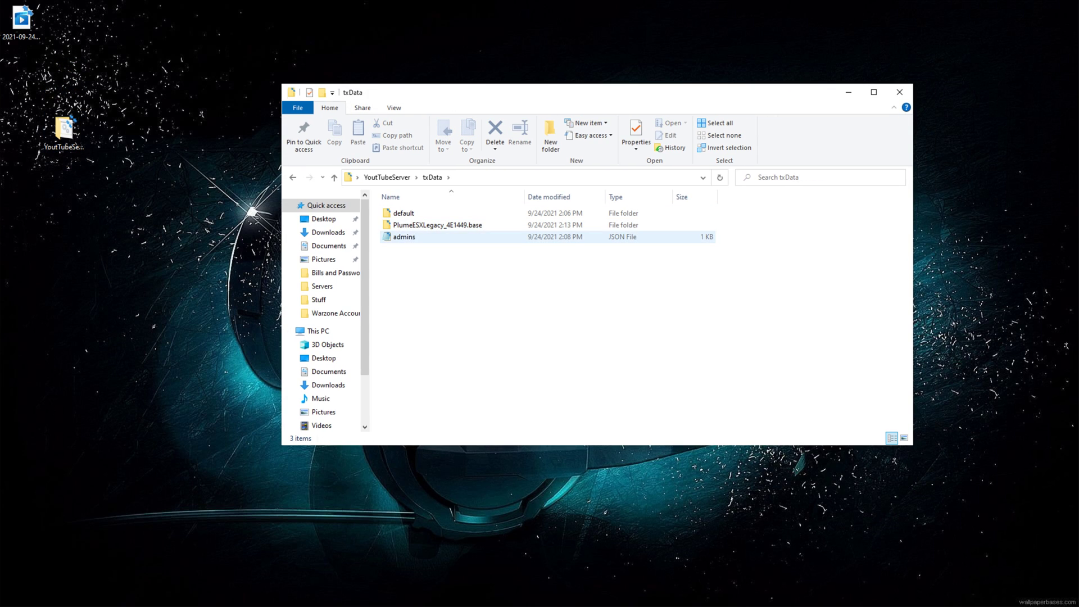
{"action": "double_click", "coordinate": [416, 225]}
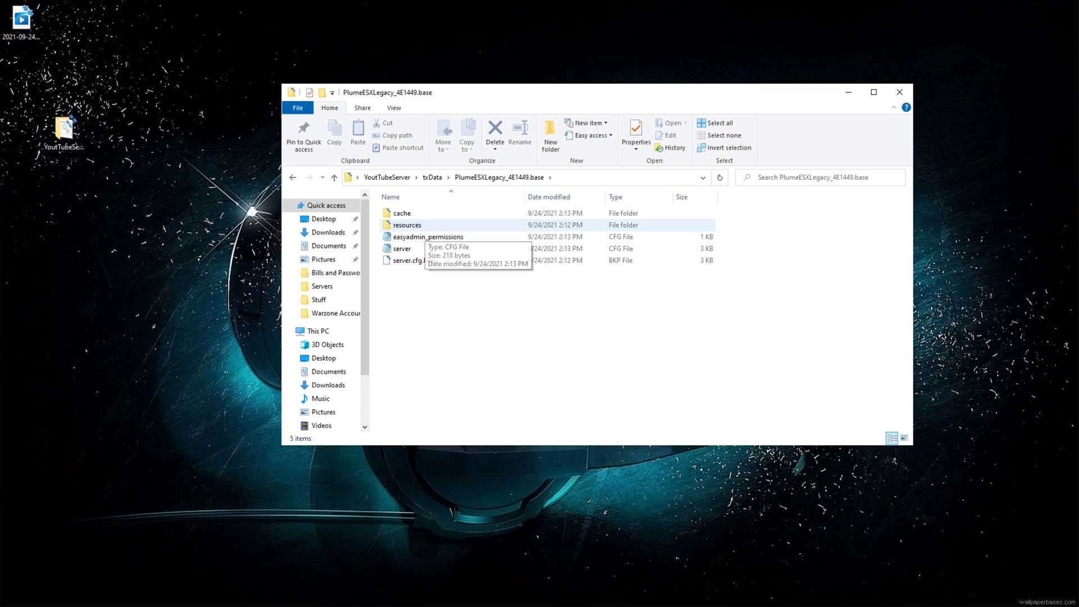
{"action": "double_click", "coordinate": [408, 225]}
{"action": "key", "text": "BackSpace"}
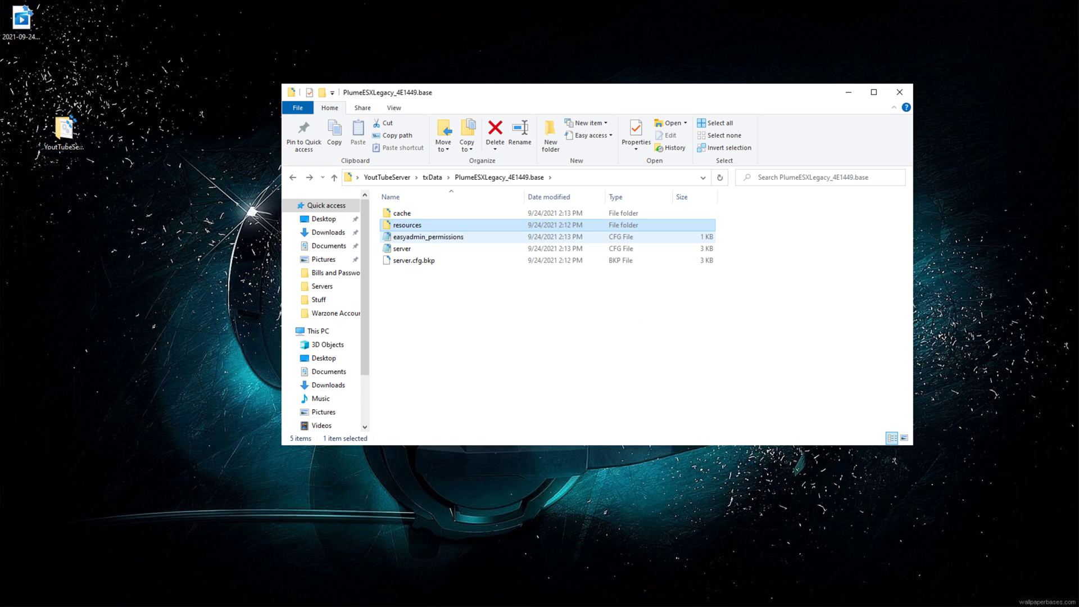
{"action": "key", "text": "BackSpace"}
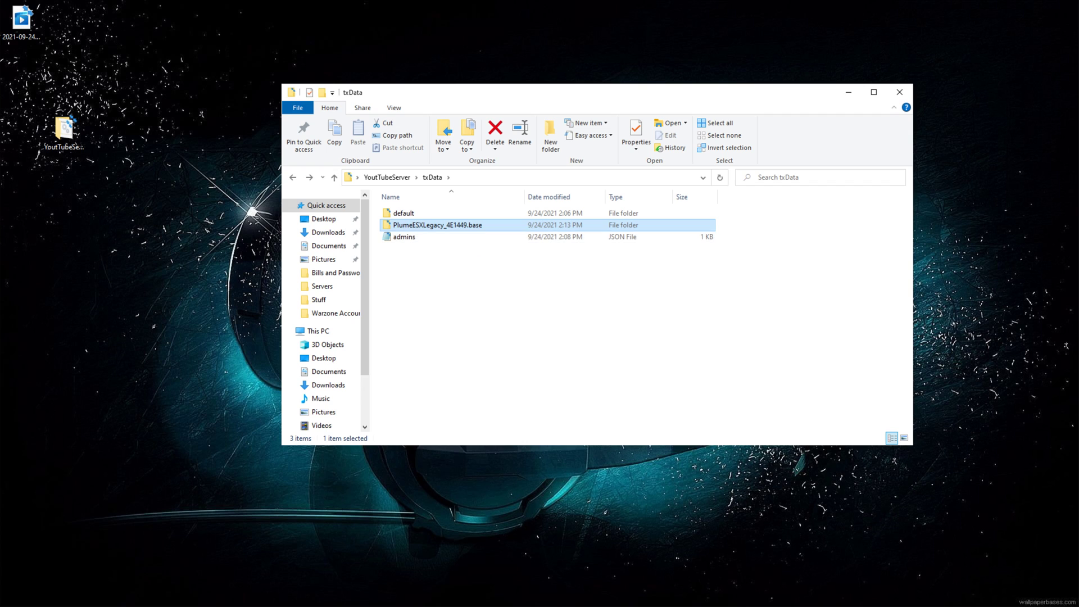
- Run start_4394_default from the YoutTubeServer folder, close the folder window, and move the server console toward the middle of the desktop
{"action": "key", "text": "BackSpace"}
{"action": "double_click", "coordinate": [402, 214]}
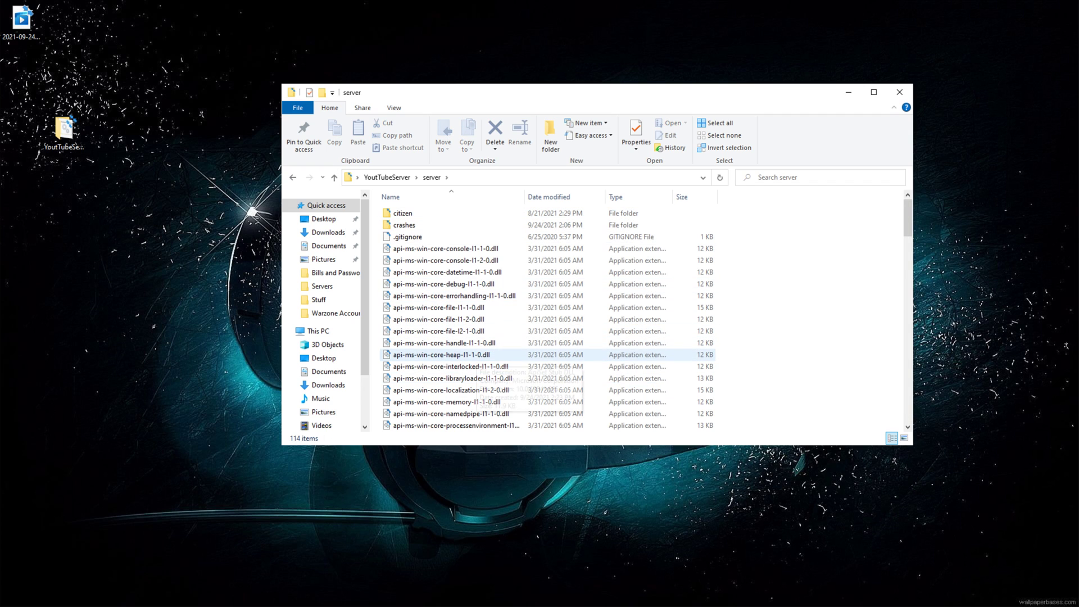
{"action": "key", "text": "BackSpace"}
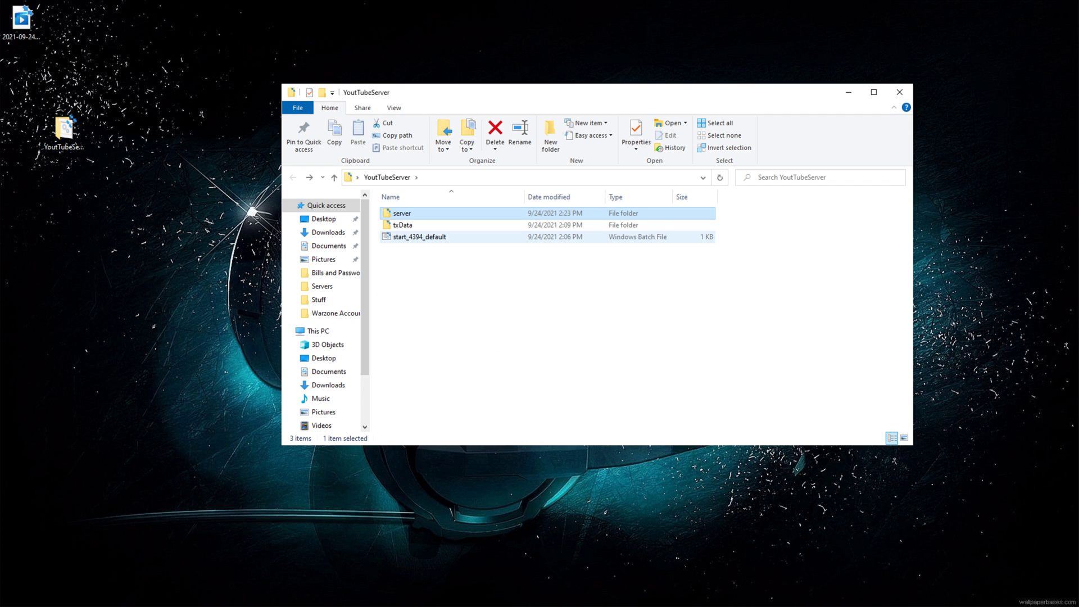
{"action": "double_click", "coordinate": [419, 237]}
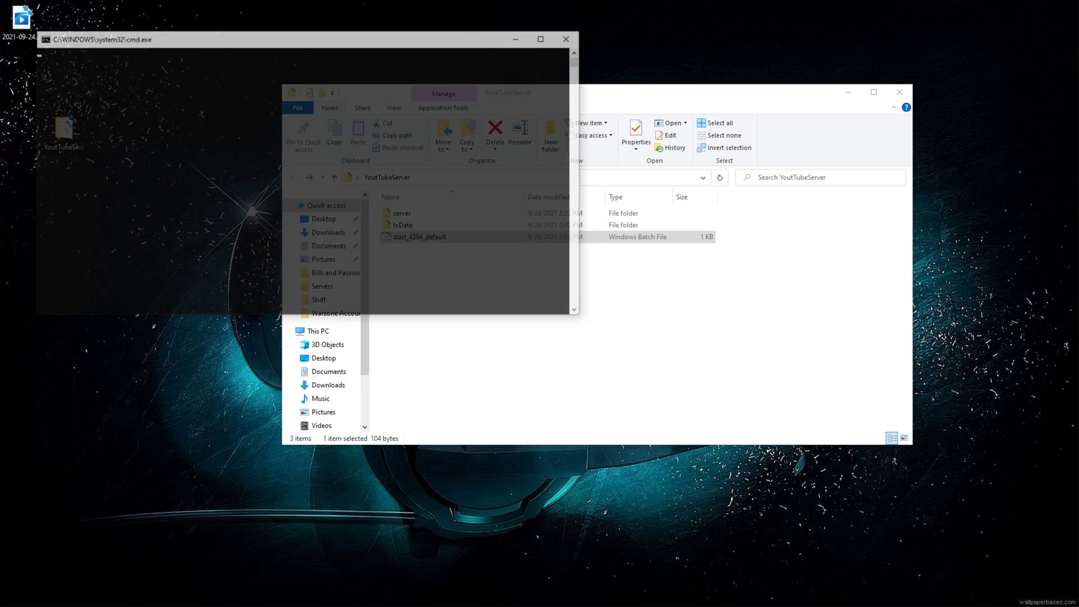
{"action": "left_click", "coordinate": [901, 92]}
{"action": "left_click_drag", "start_coordinate": [245, 42], "coordinate": [593, 53]}
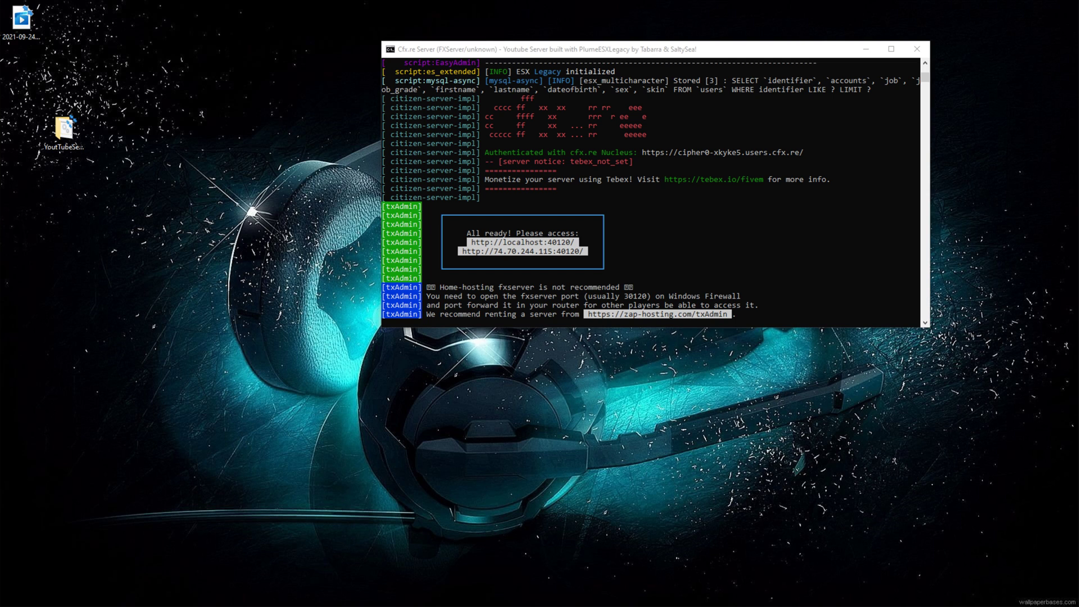
- Switch to the browser and open the local txAdmin login page on localhost:40120
{"action": "key", "text": "ctrl+l"}
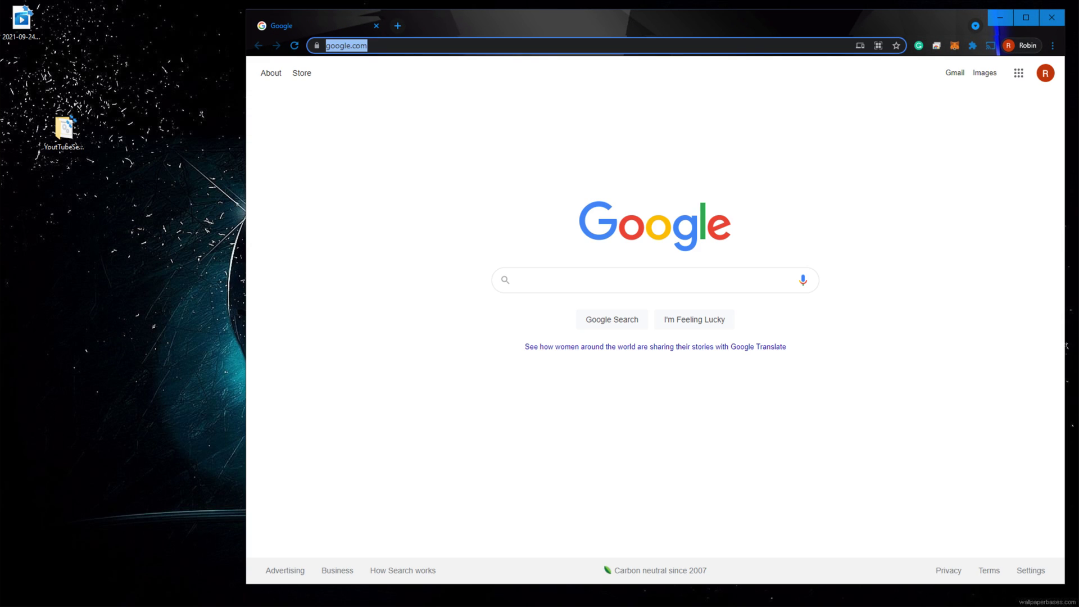
{"action": "type", "text": "local"}
{"action": "key", "text": "Down"}
{"action": "key", "text": "Down"}
{"action": "key", "text": "Down"}
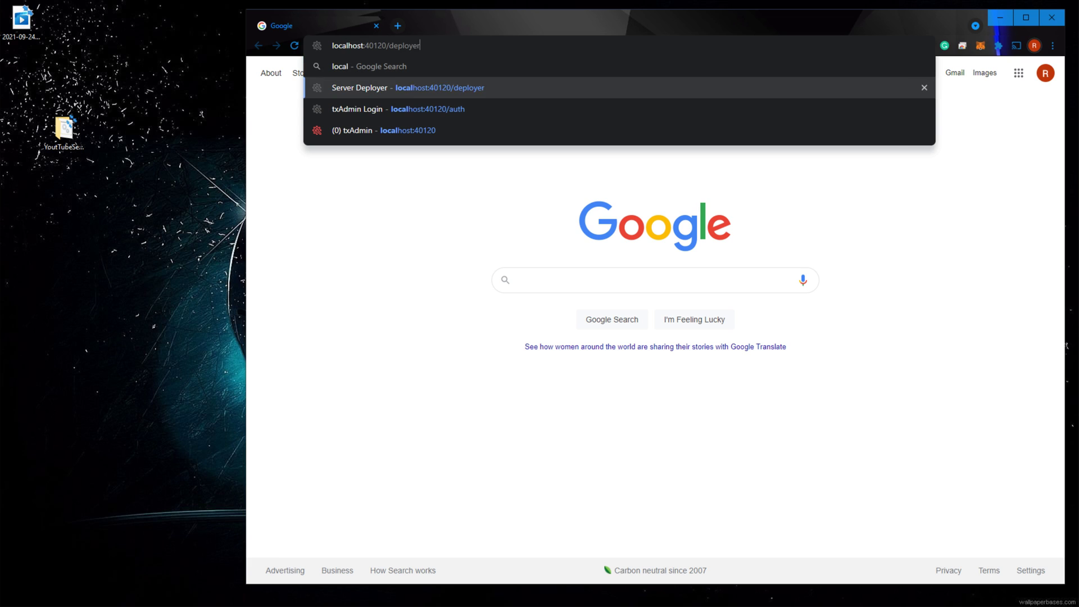
{"action": "key", "text": "Return"}
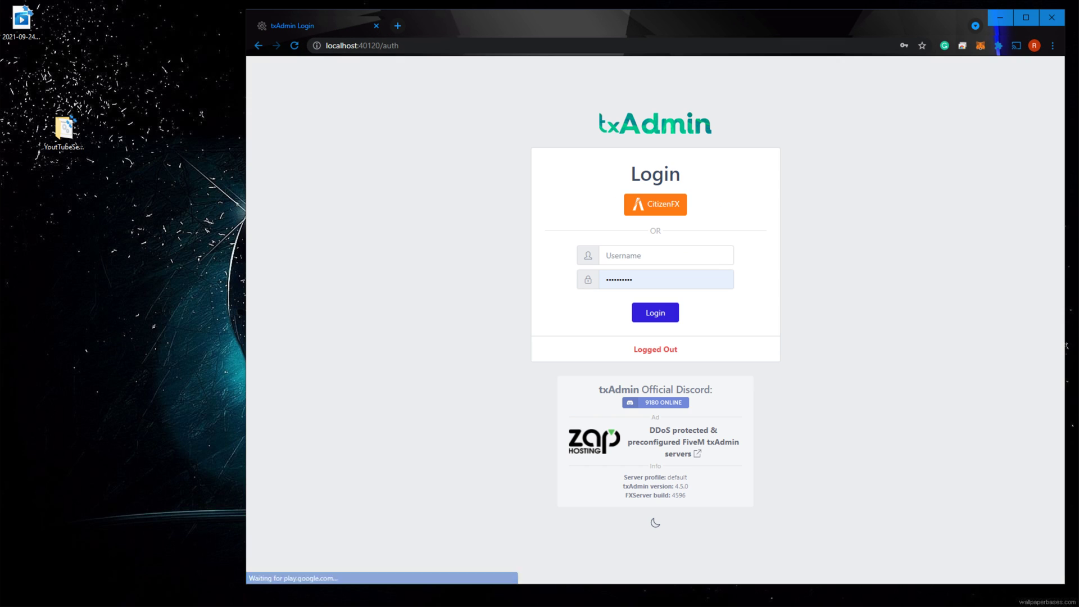
- Fill the txAdmin login form with the saved password, and sign in through the CitizenFX account option
{"action": "left_click", "coordinate": [666, 255]}
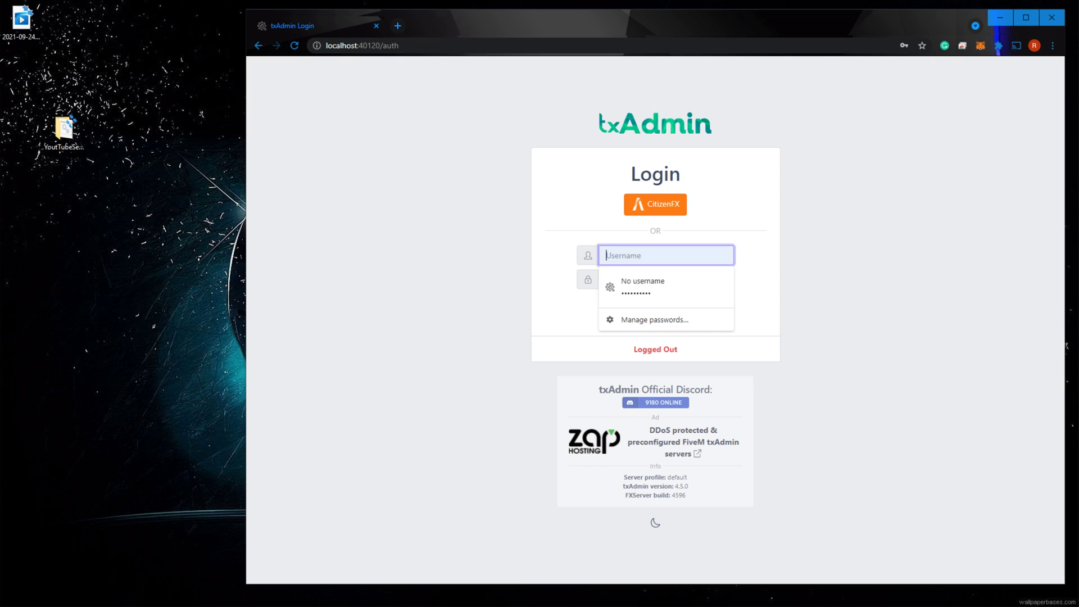
{"action": "left_click", "coordinate": [666, 286]}
{"action": "left_click", "coordinate": [655, 313]}
{"action": "left_click", "coordinate": [655, 204]}
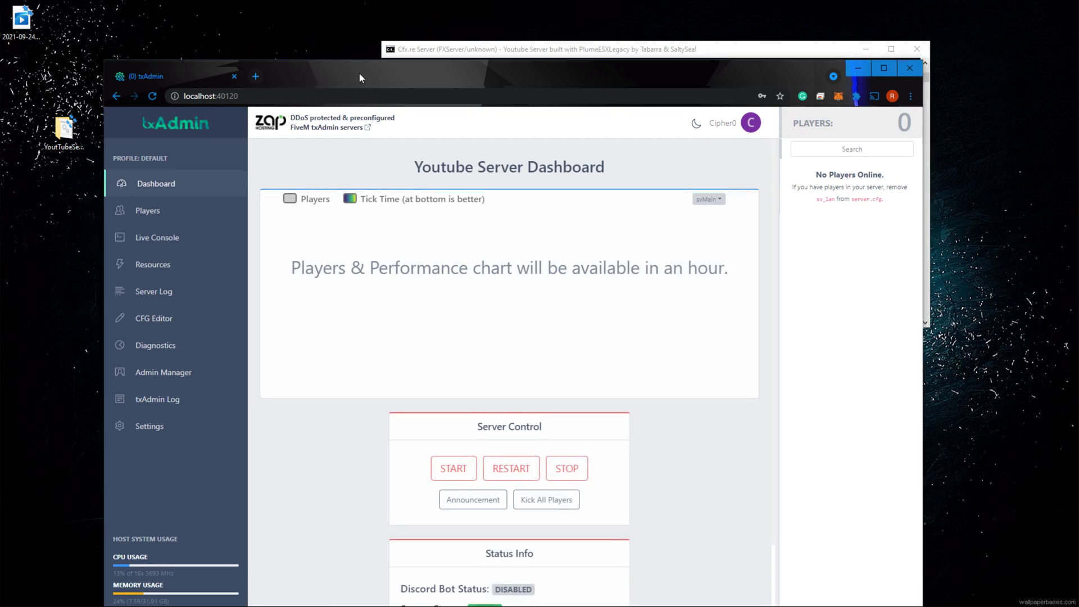
- Look at the txAdmin Live Console, return to the Dashboard, and maximize the browser window
{"action": "left_click_drag", "start_coordinate": [358, 78], "coordinate": [413, 67]}
{"action": "left_click", "coordinate": [210, 226]}
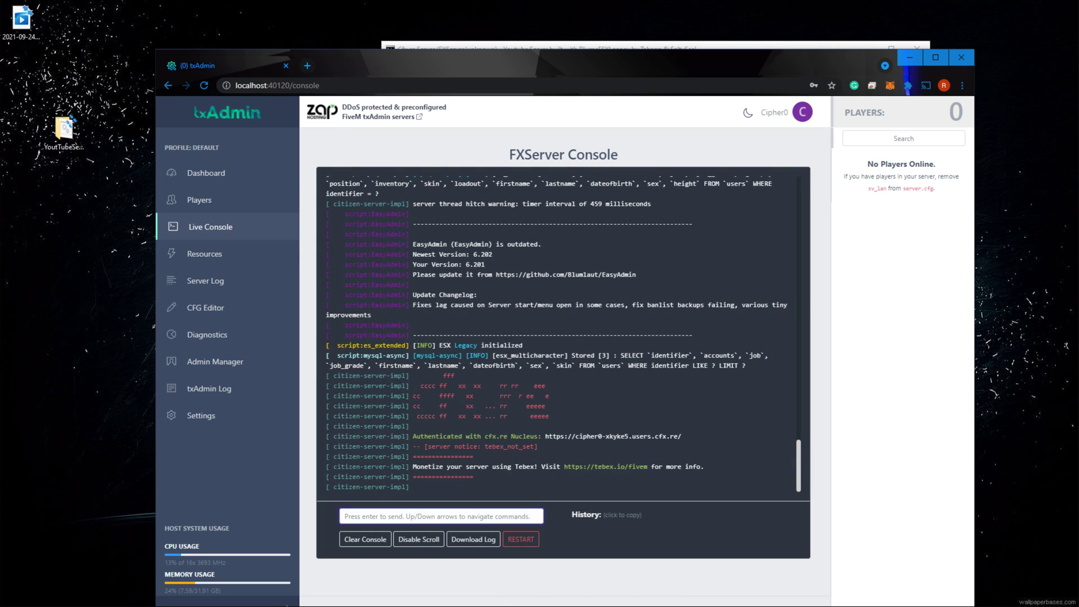
{"action": "left_click", "coordinate": [206, 172]}
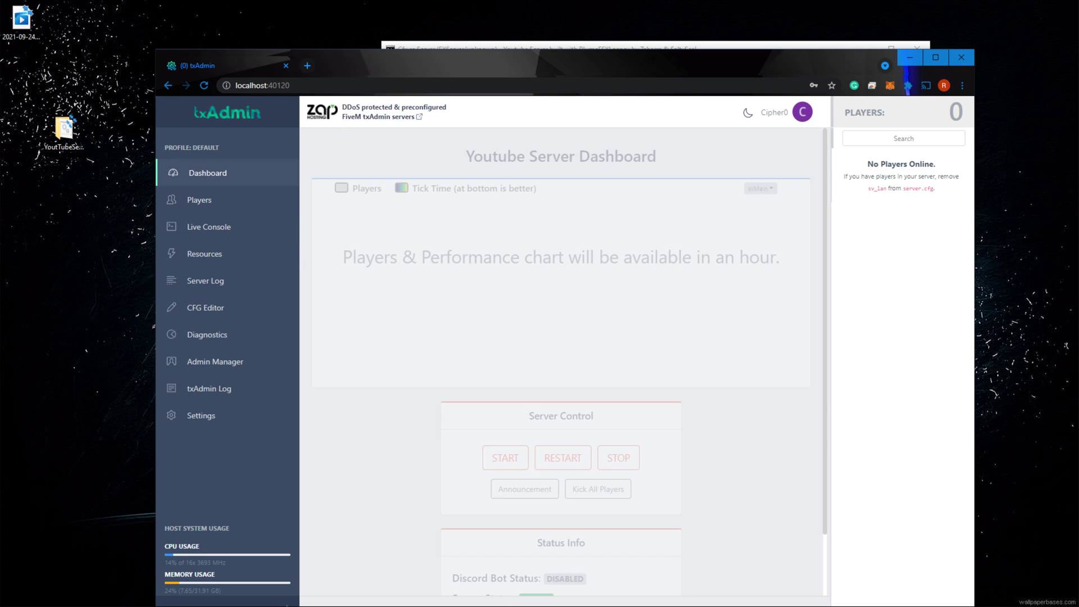
{"action": "double_click", "coordinate": [412, 66]}
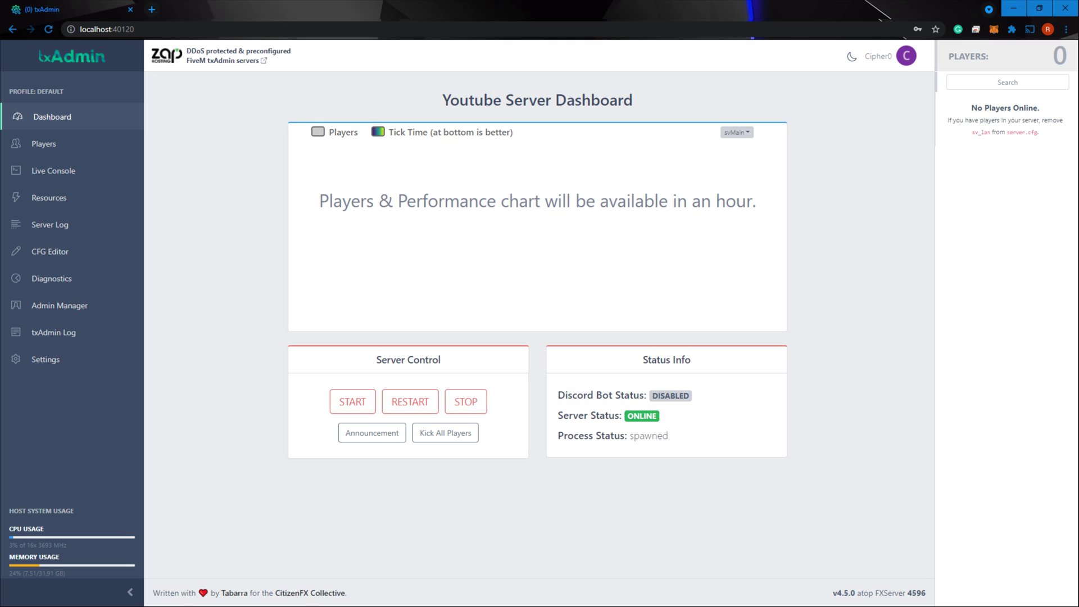
- Open the Live Console again and examine the server's startup log, including the earlier EasyAdmin messages
{"action": "left_click", "coordinate": [53, 170]}
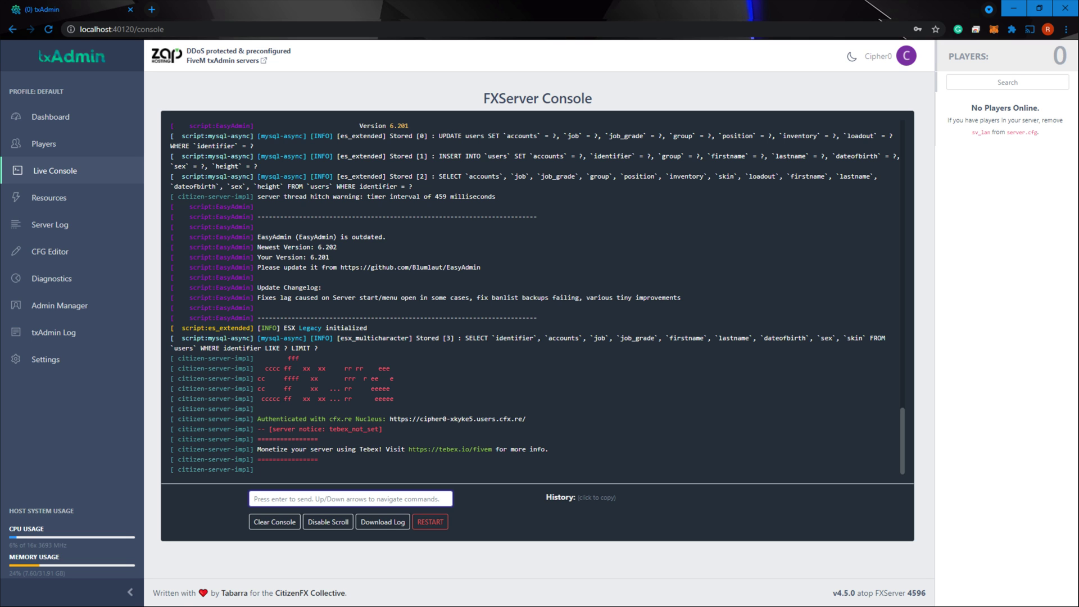
{"action": "mouse_move", "coordinate": [902, 441]}
{"action": "left_mouse_down"}
{"action": "mouse_move", "coordinate": [903, 366]}
{"action": "mouse_move", "coordinate": [903, 442]}
{"action": "left_mouse_up"}
{"action": "scroll", "coordinate": [537, 298], "scroll_direction": "up", "scroll_amount": 2}
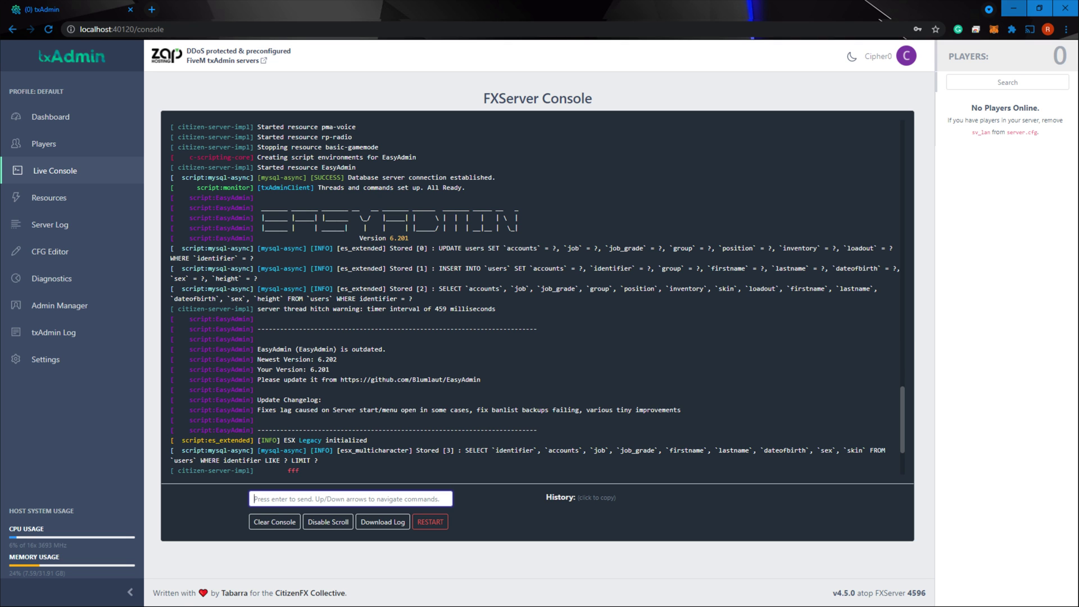
- Minimize the browser and server console, and open phpMyAdmin for MySQL from the XAMPP Control Panel
{"action": "left_click", "coordinate": [1014, 9]}
{"action": "left_click", "coordinate": [866, 49]}
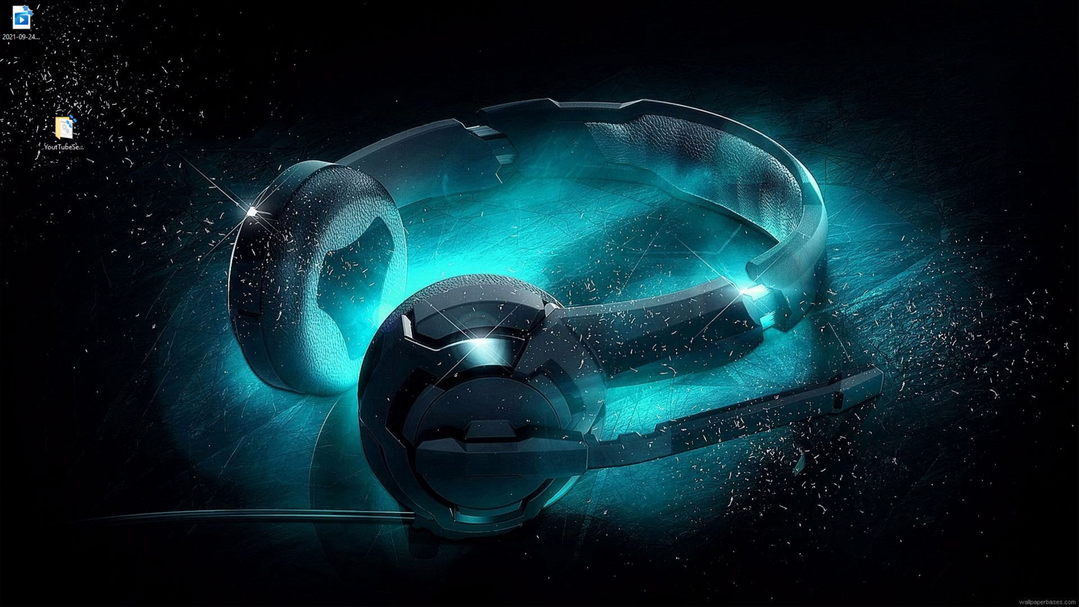
{"action": "key", "text": "alt+Tab"}
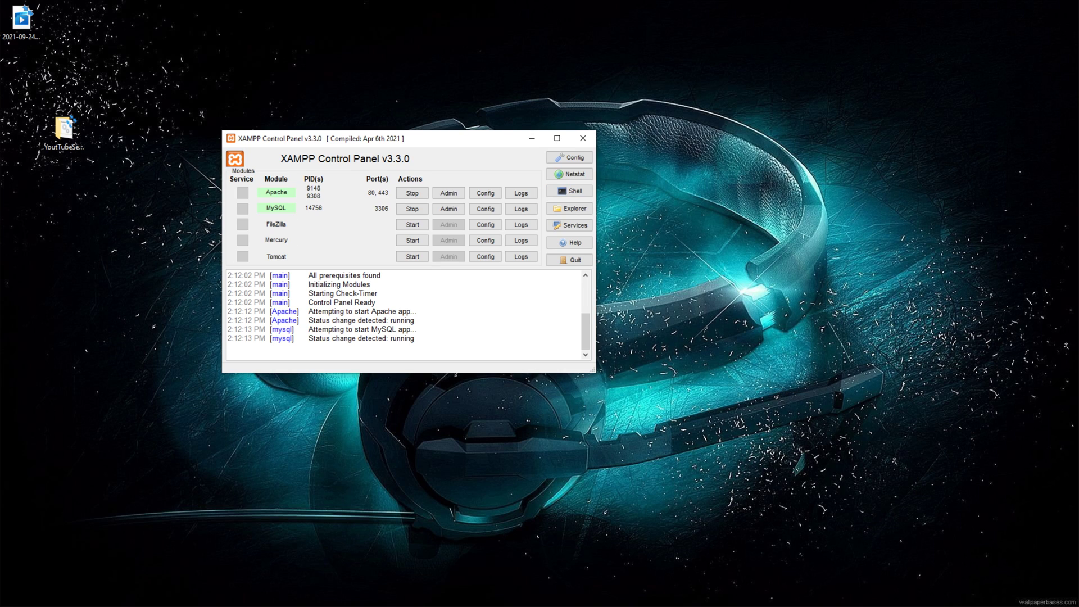
{"action": "left_click_drag", "start_coordinate": [356, 141], "coordinate": [384, 142]}
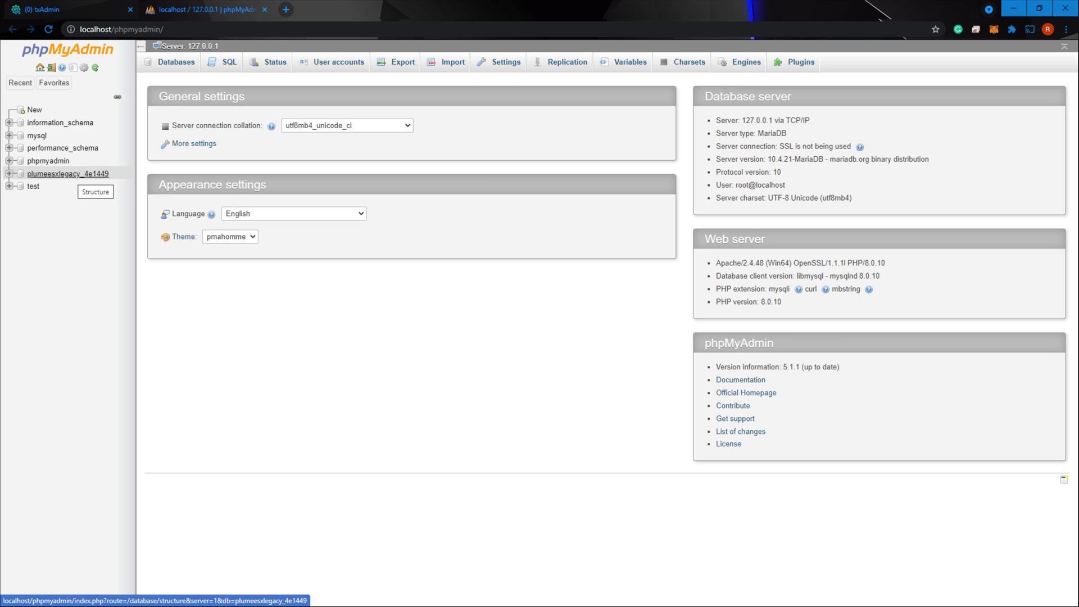
- Open the plumeesxlegacy_4e1449 database and look through its table list and the rows of the items table
{"action": "left_click", "coordinate": [67, 173]}
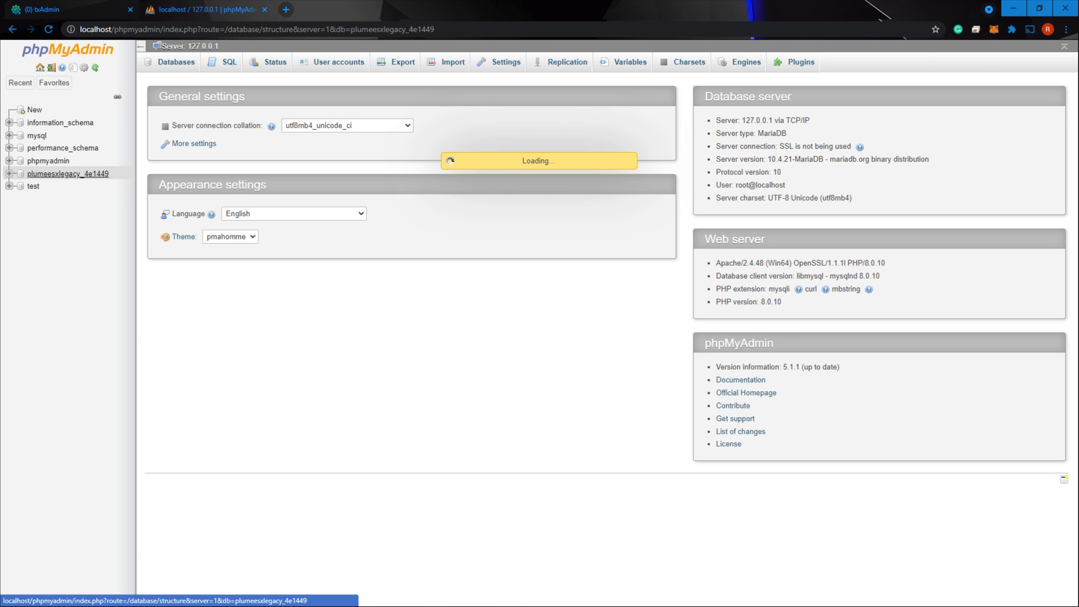
{"action": "scroll", "coordinate": [427, 281], "scroll_direction": "down", "scroll_amount": 6}
{"action": "scroll", "coordinate": [427, 381], "scroll_direction": "up", "scroll_amount": 6}
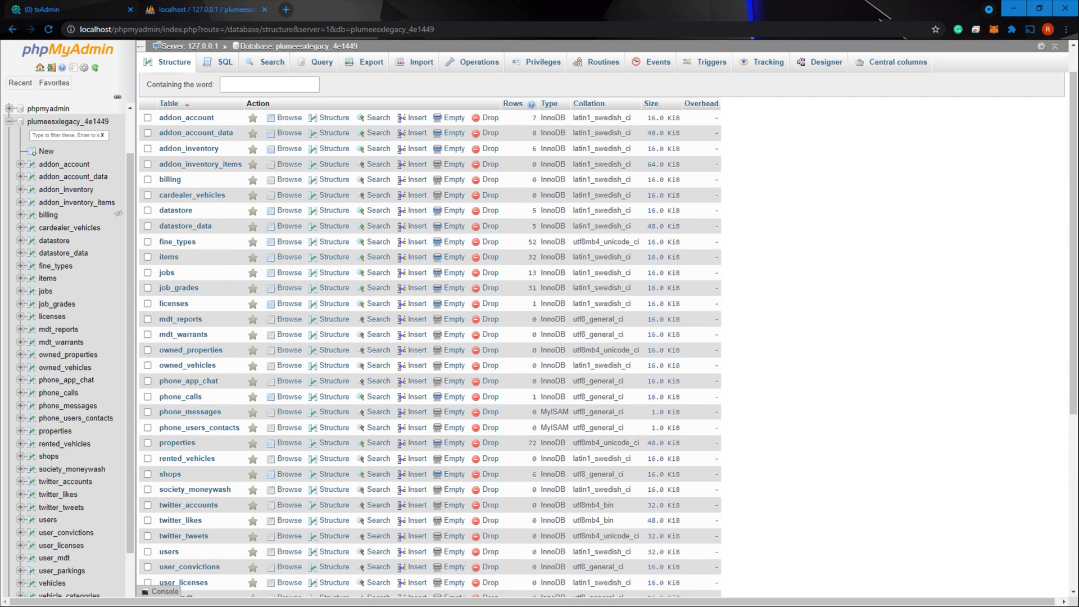
{"action": "scroll", "coordinate": [90, 429], "scroll_direction": "down", "scroll_amount": 2}
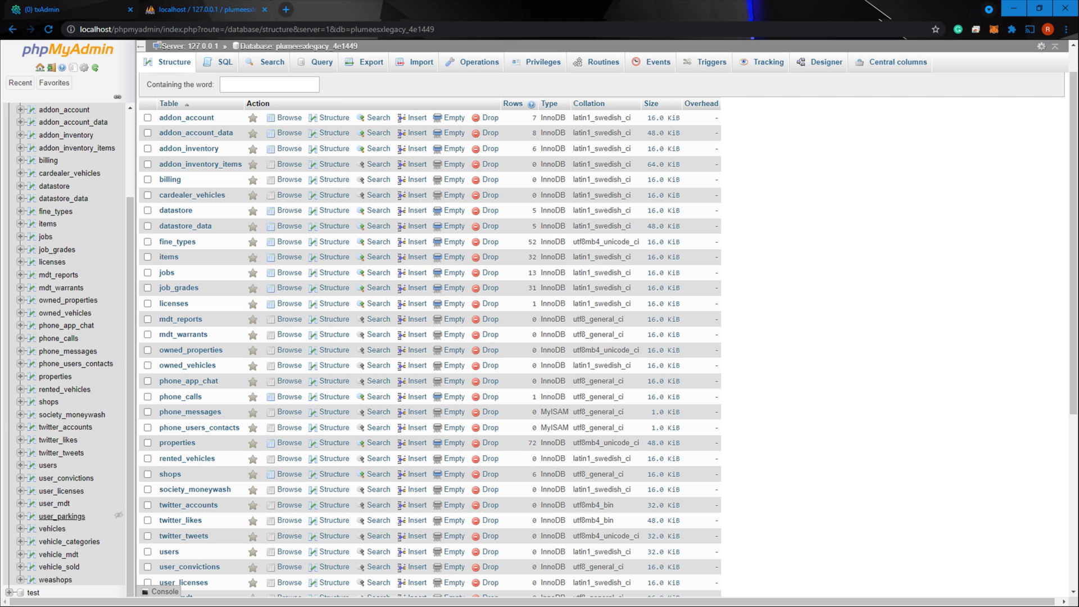
{"action": "left_click", "coordinate": [48, 224]}
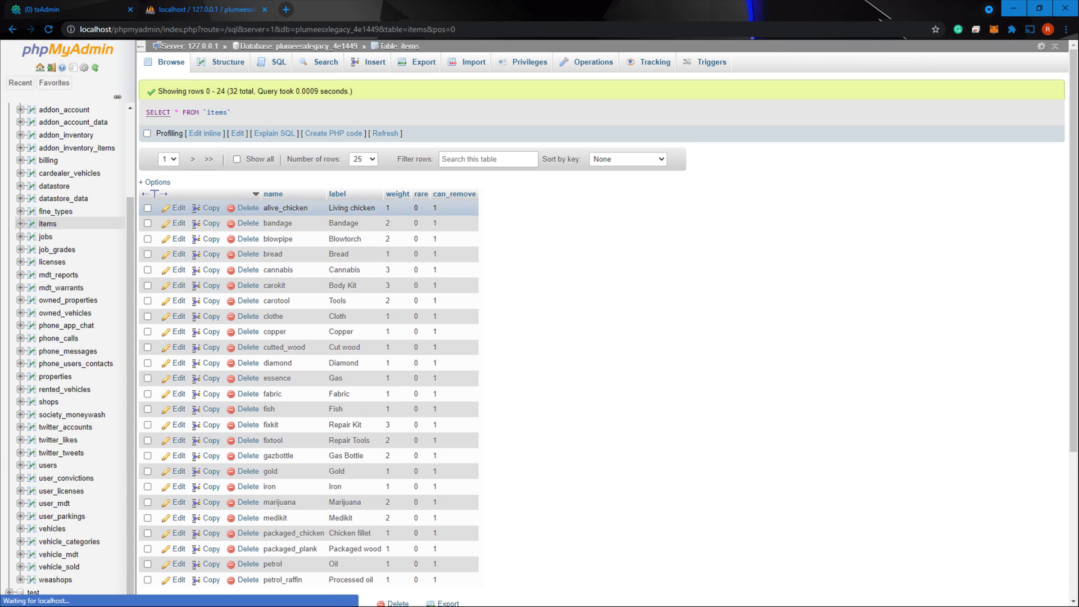
{"action": "scroll", "coordinate": [315, 297], "scroll_direction": "down", "scroll_amount": 2}
{"action": "scroll", "coordinate": [84, 304], "scroll_direction": "up", "scroll_amount": 2}
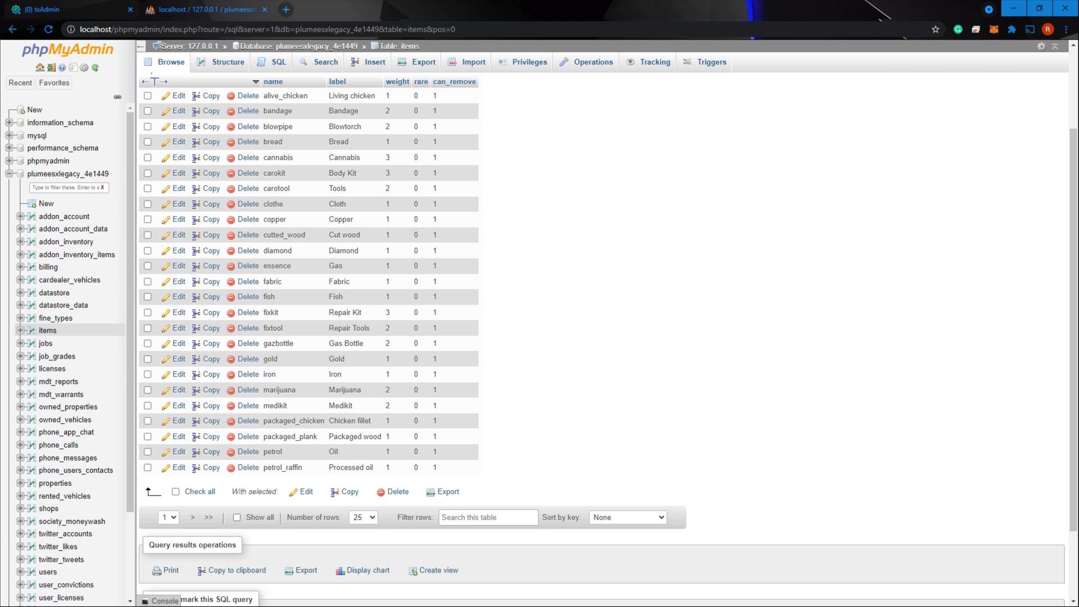
- Switch to the XAMPP Control Panel and restart both the MySQL and Apache modules
{"action": "key", "text": "alt+Tab"}
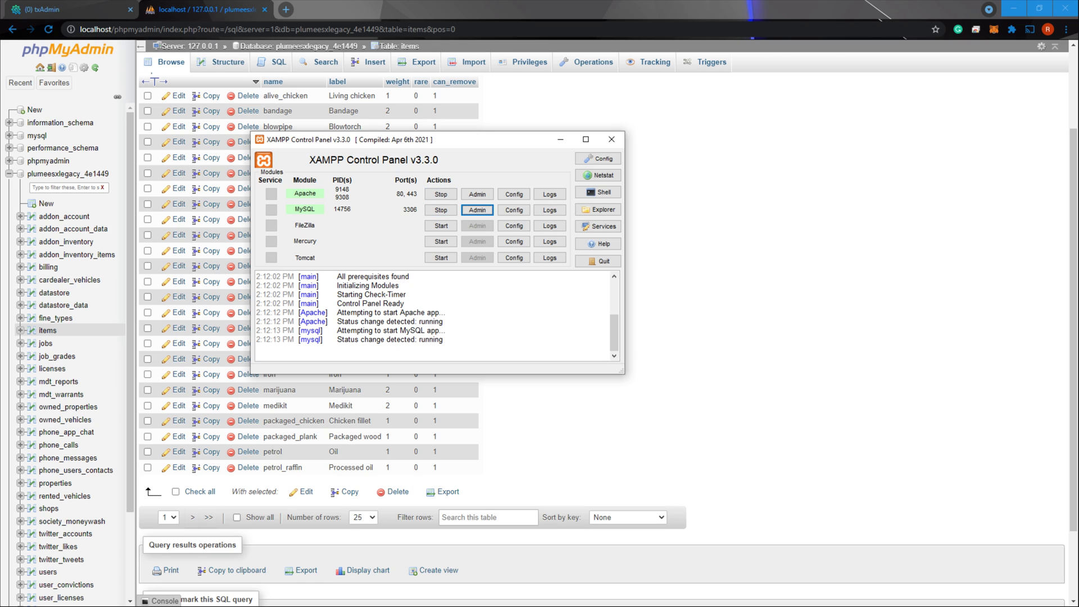
{"action": "left_click", "coordinate": [440, 210]}
{"action": "left_click", "coordinate": [440, 194]}
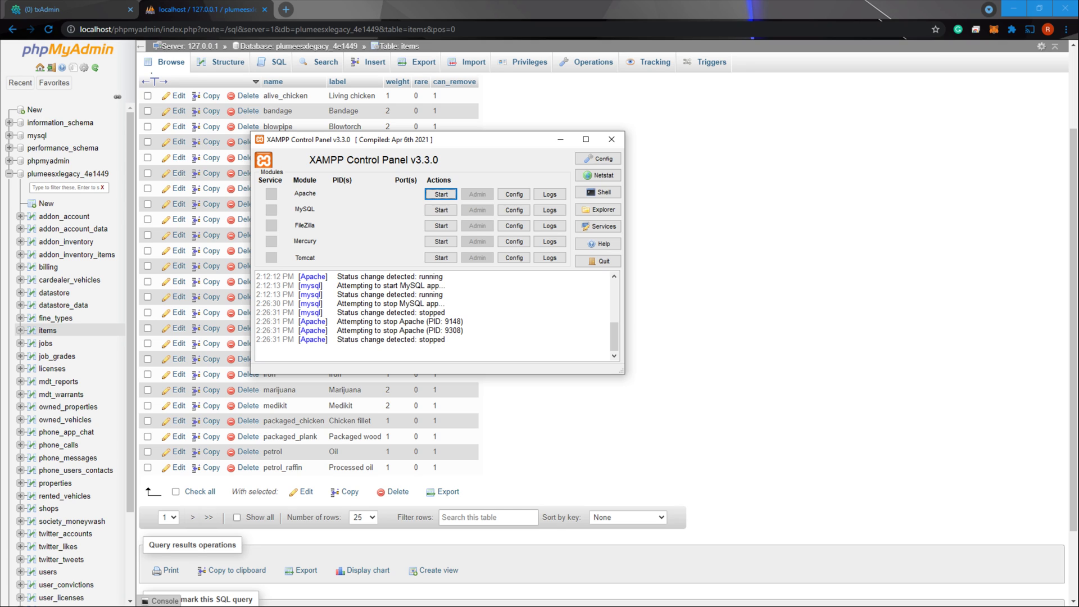
{"action": "left_click", "coordinate": [440, 194]}
{"action": "left_click", "coordinate": [441, 210]}
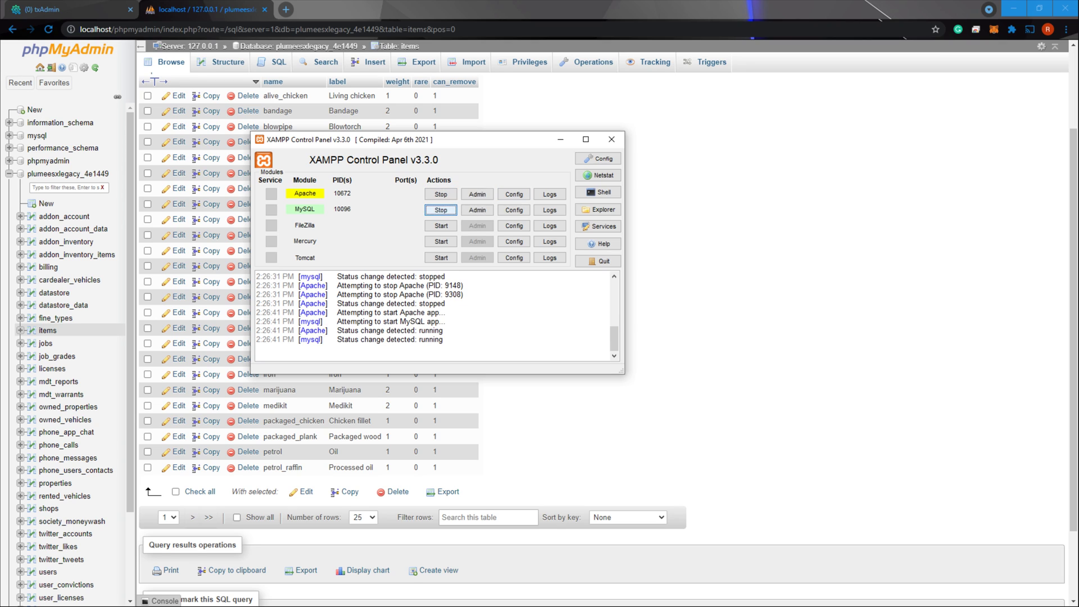